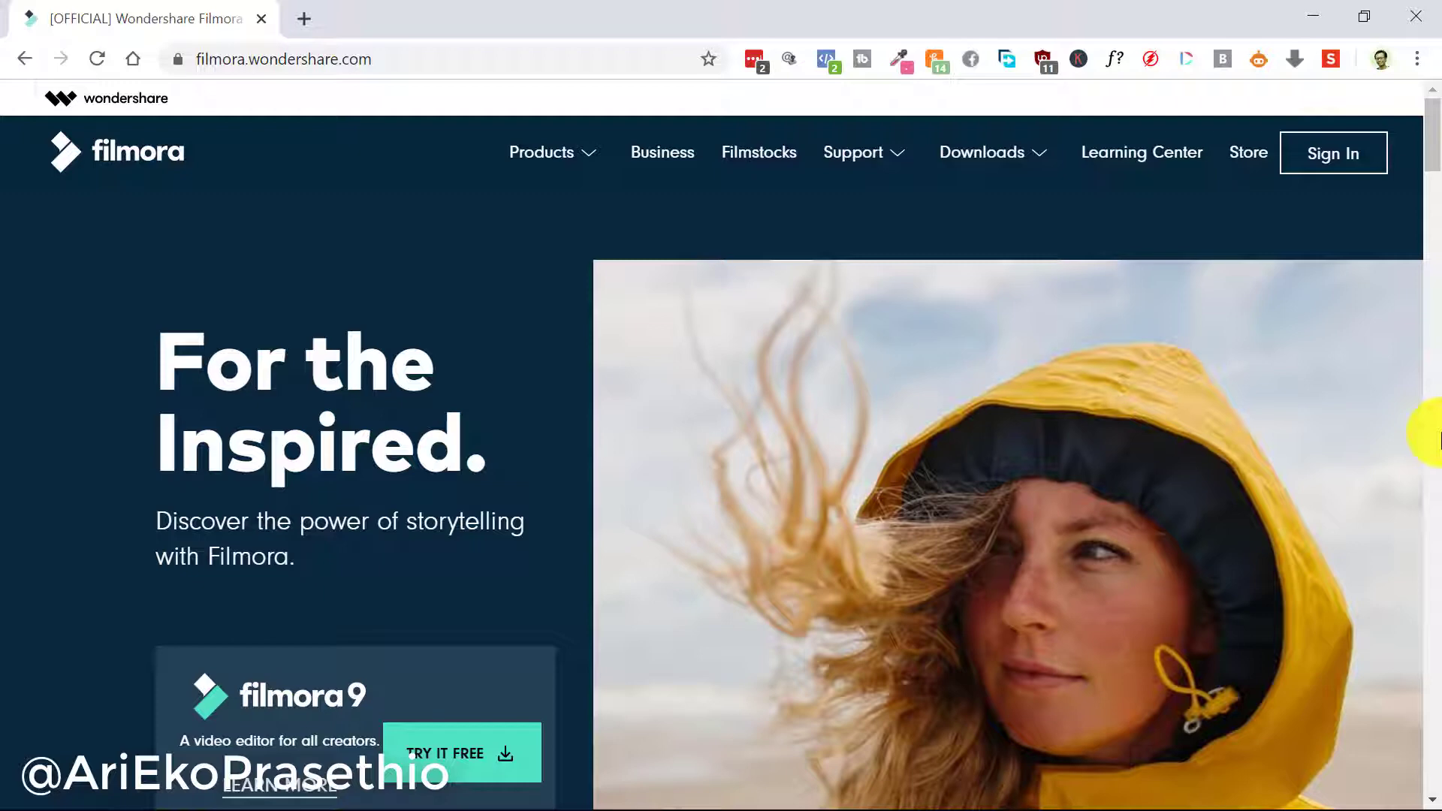
Search Google for 'hitfilm express' from the Chrome address bar, using the autocomplete suggestion
{"action": "left_click", "coordinate": [461, 56]}
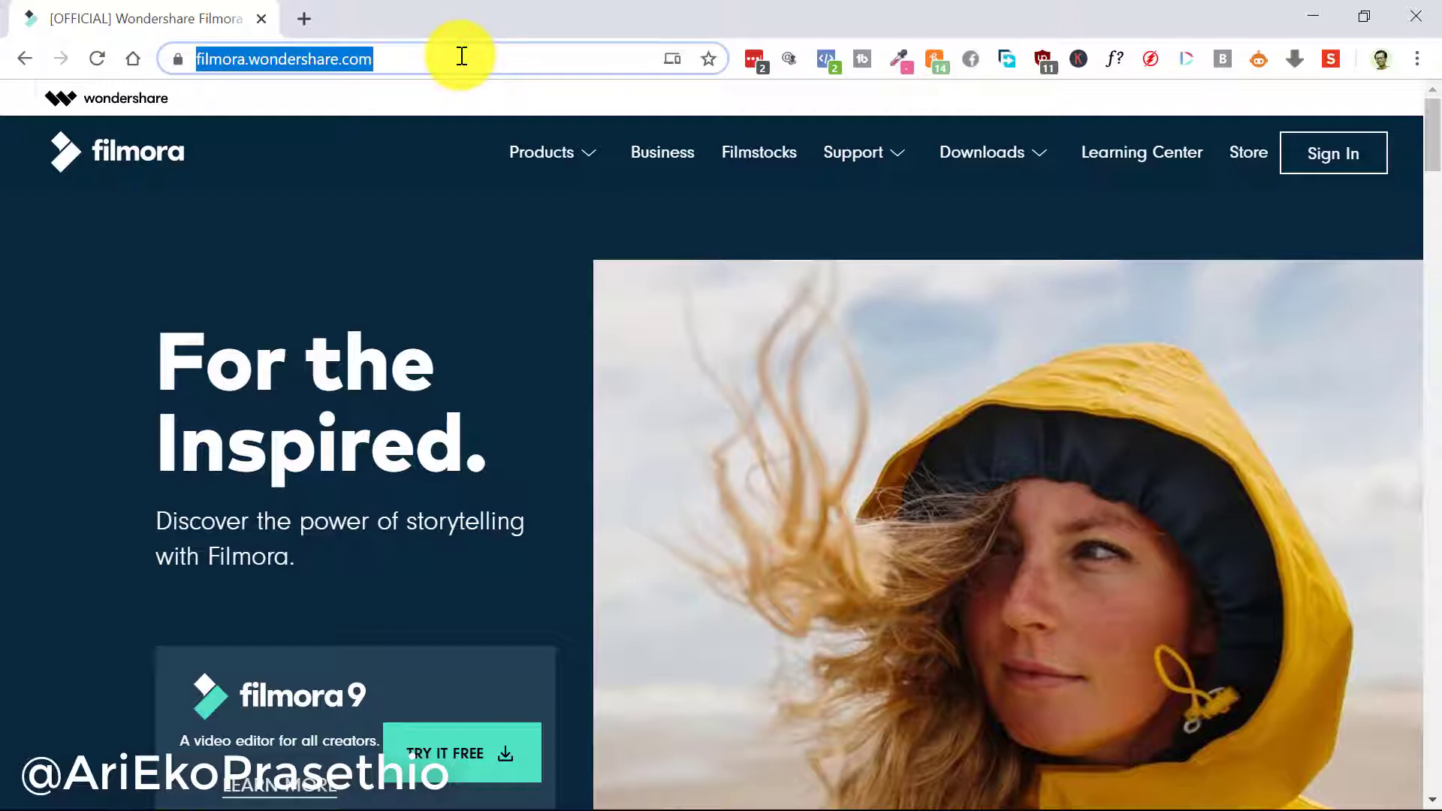
{"action": "type", "text": "hitfilm express"}
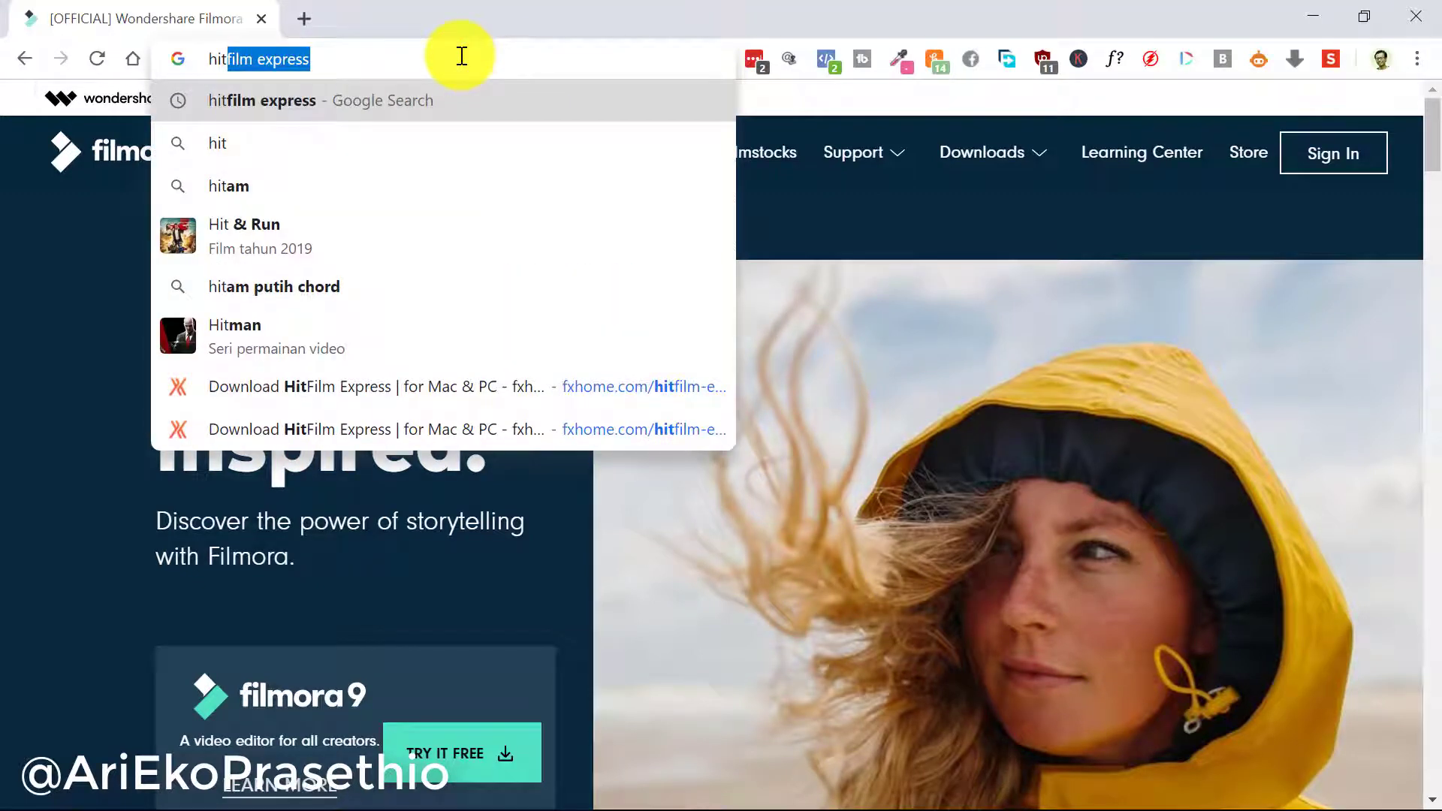
{"action": "key", "text": "Return"}
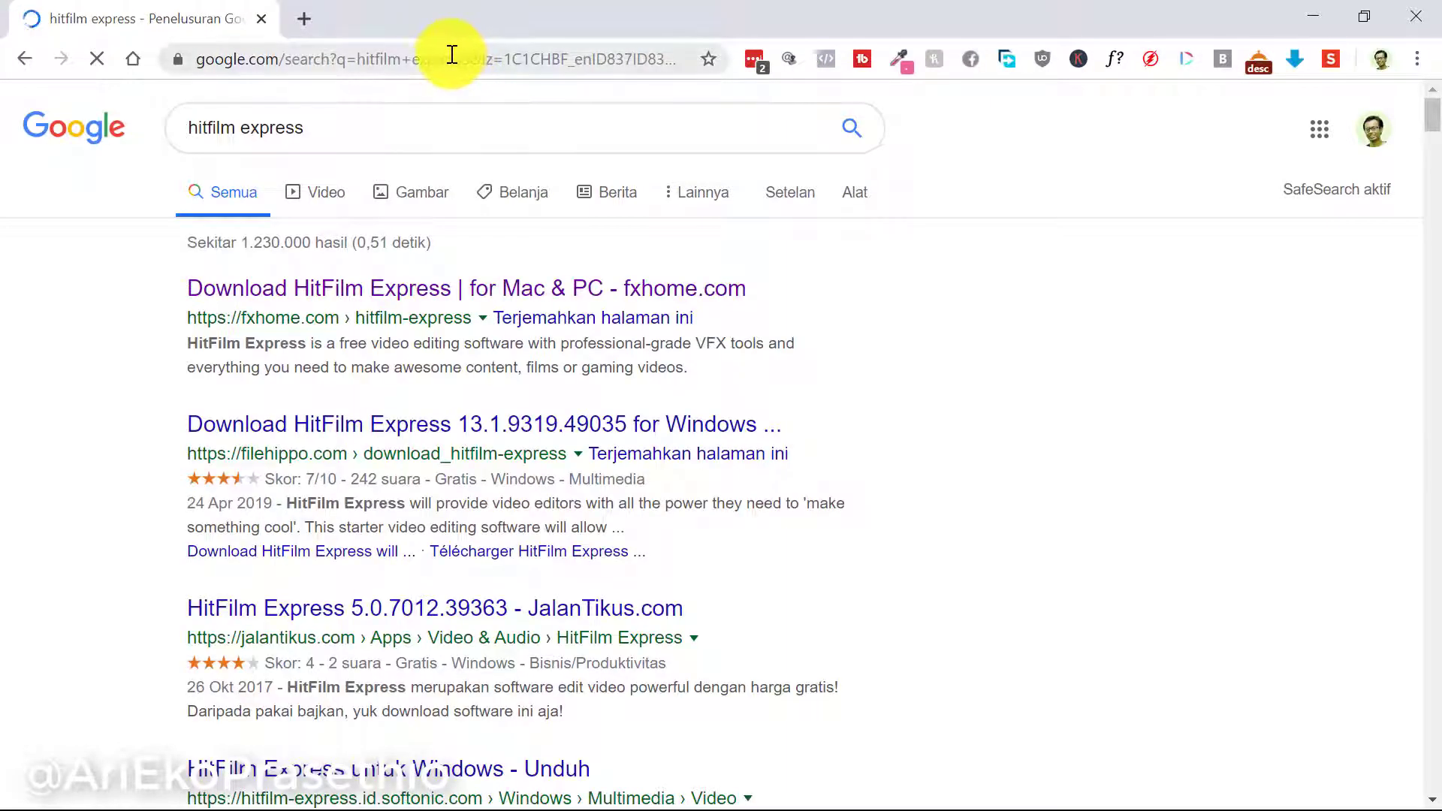
Open the fxhome.com HitFilm Express result and request the free Download HitFilm Express form
{"action": "left_click", "coordinate": [424, 293]}
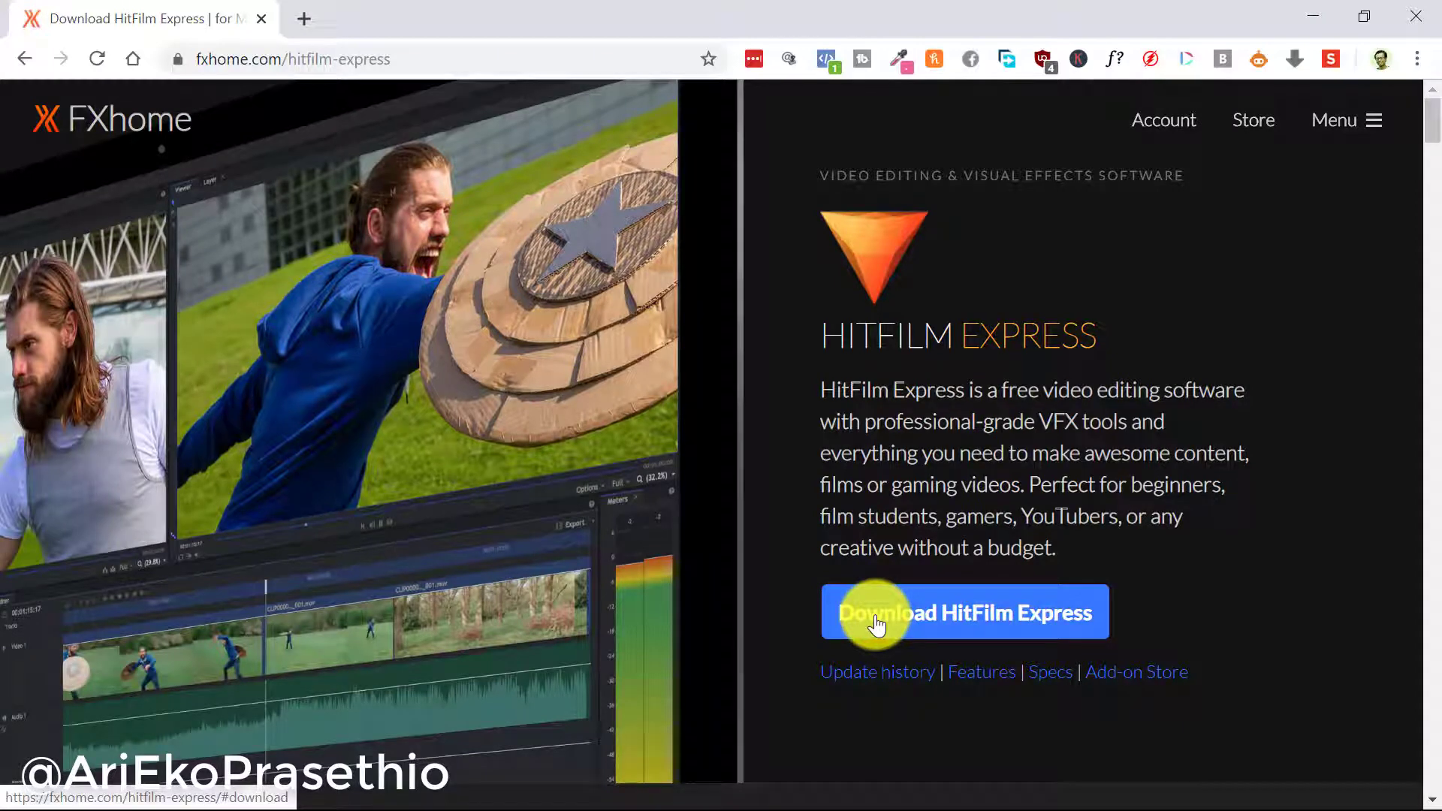
{"action": "left_click", "coordinate": [876, 616]}
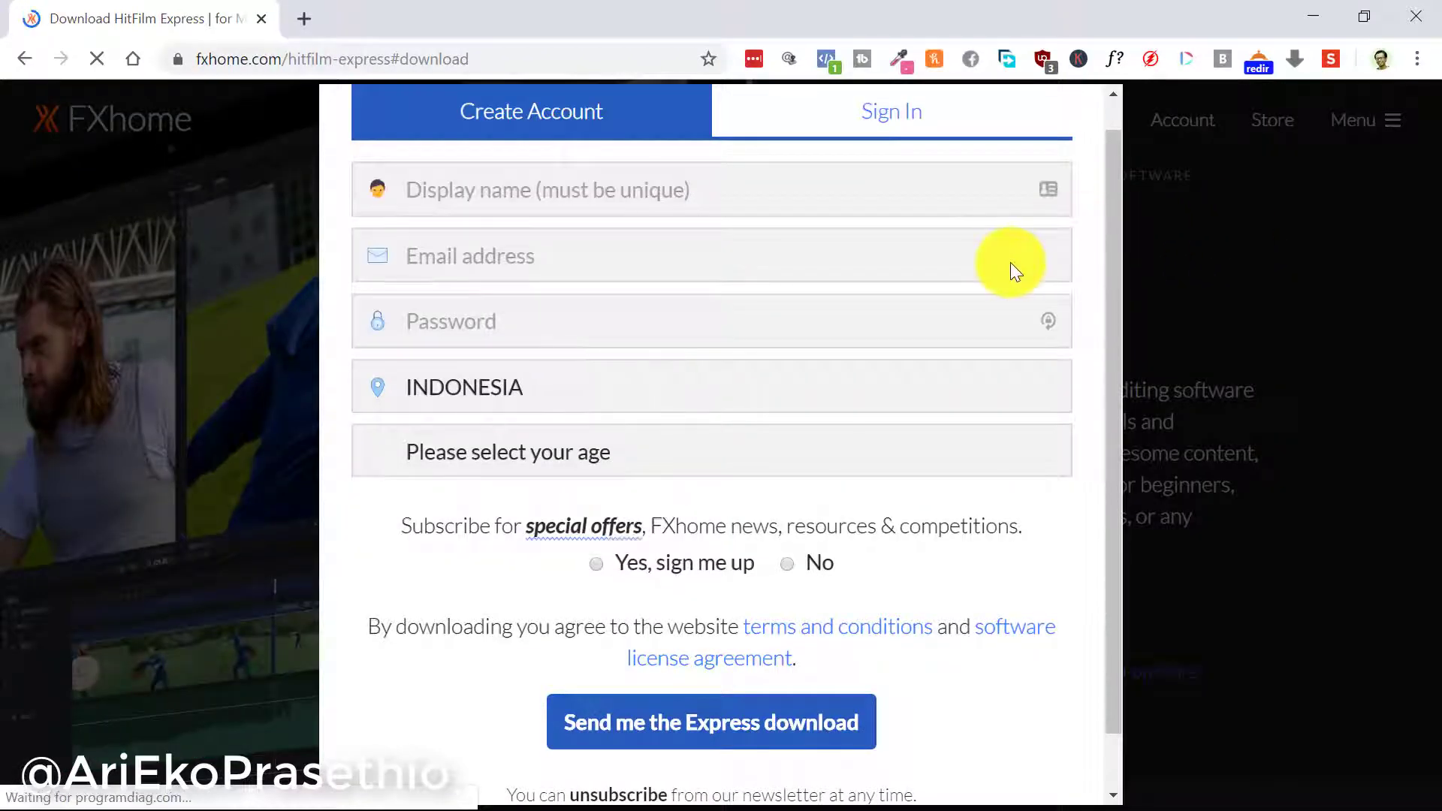
Fill in the account form's display name, e-mail address and password fields
{"action": "left_click", "coordinate": [955, 175]}
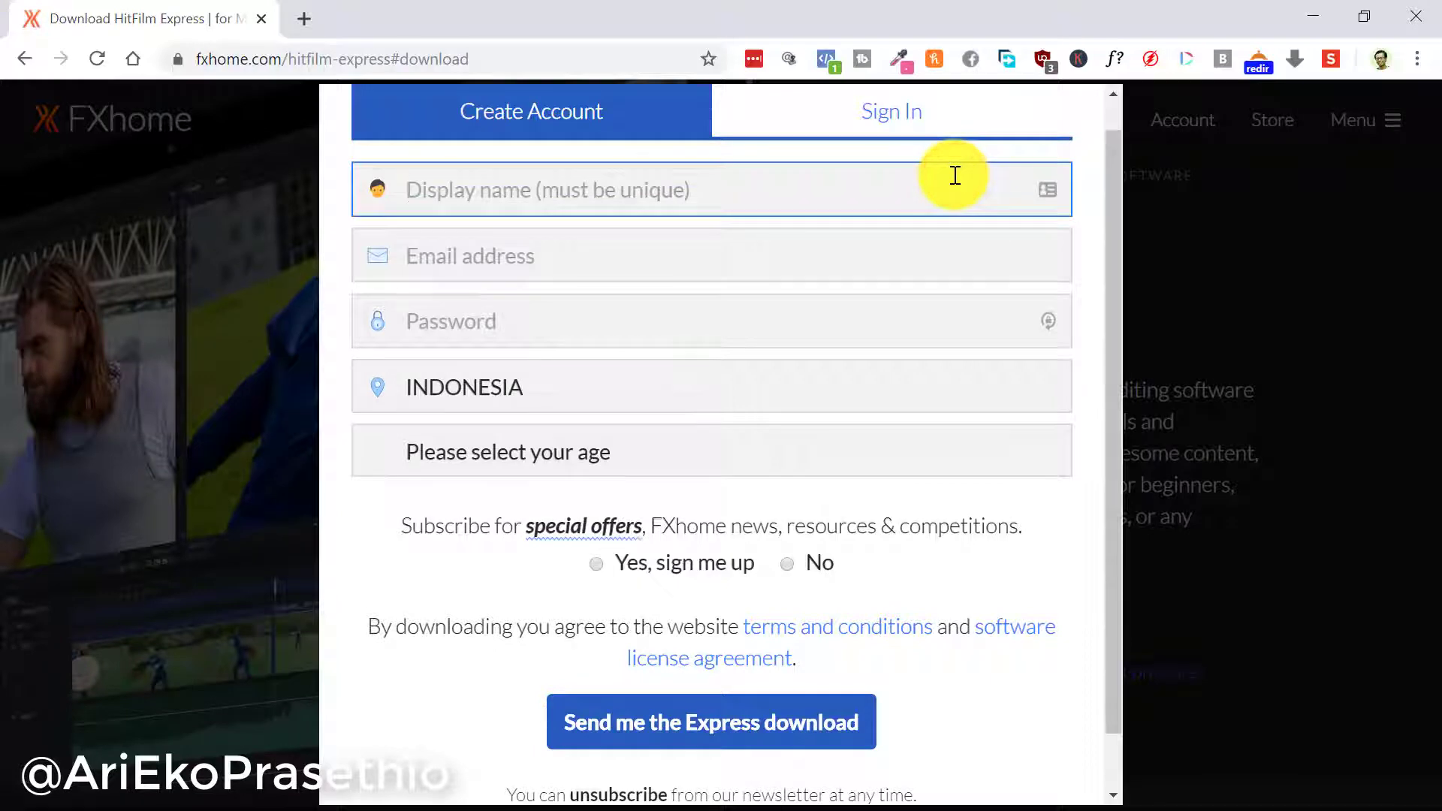
{"action": "type", "text": "AriEko"}
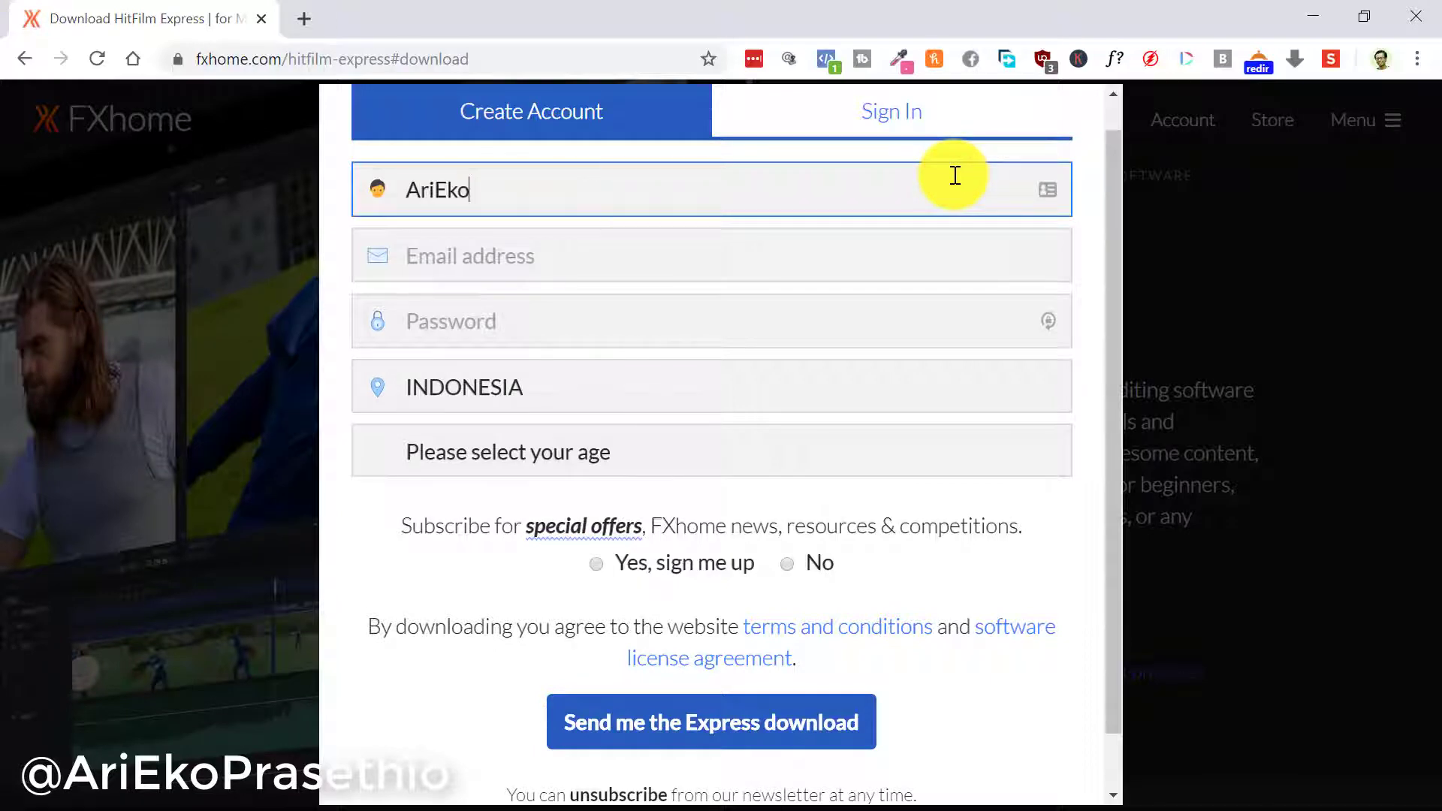
{"action": "type", "text": "Prasethio"}
{"action": "key", "text": "Tab"}
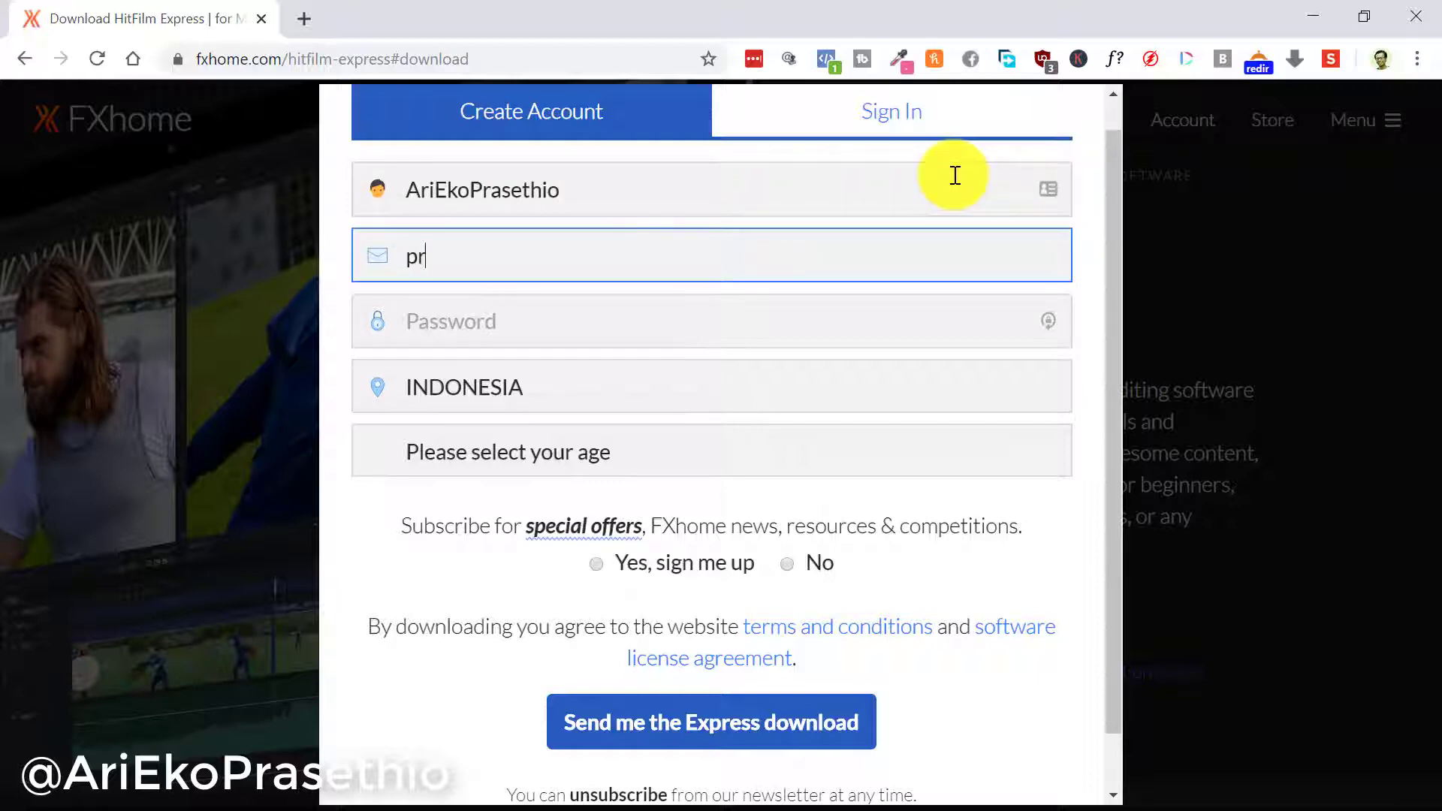
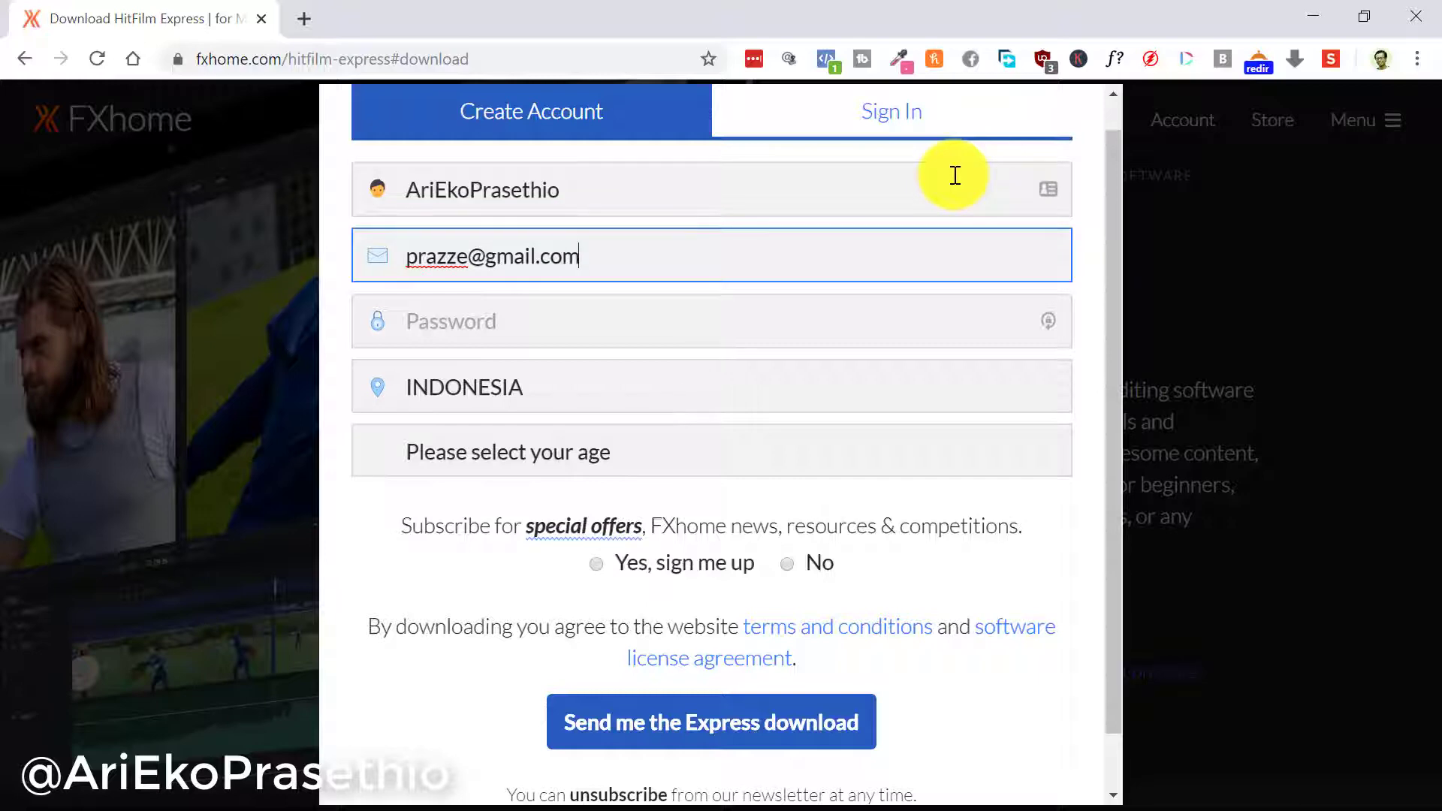
{"action": "key", "text": "Tab"}
{"action": "type", "text": "p"}
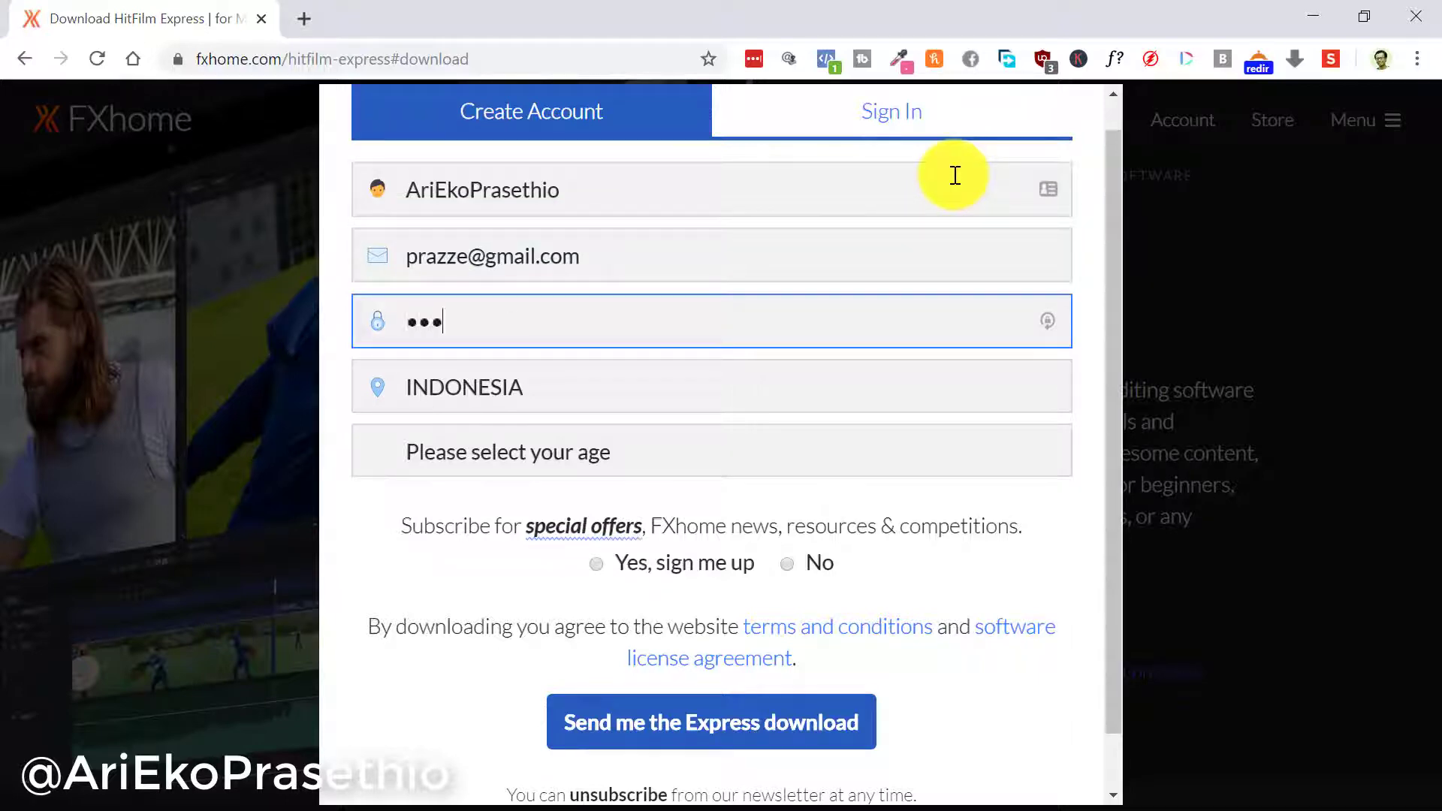
{"action": "type", "text": "a"}
Set age to 18 or over, decline the newsletter, submit, and save the login in LastPass
{"action": "left_click", "coordinate": [840, 430]}
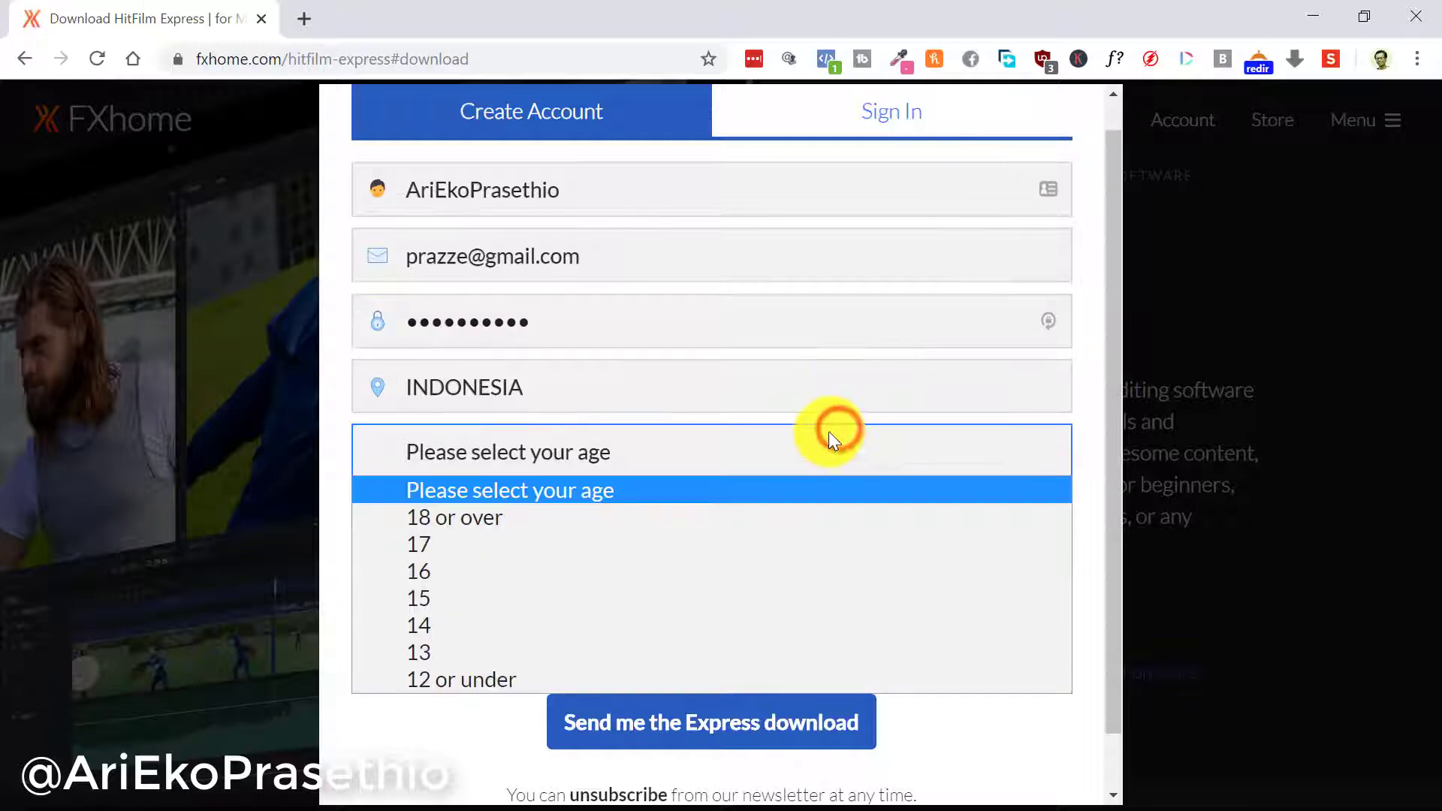
{"action": "left_click", "coordinate": [604, 518]}
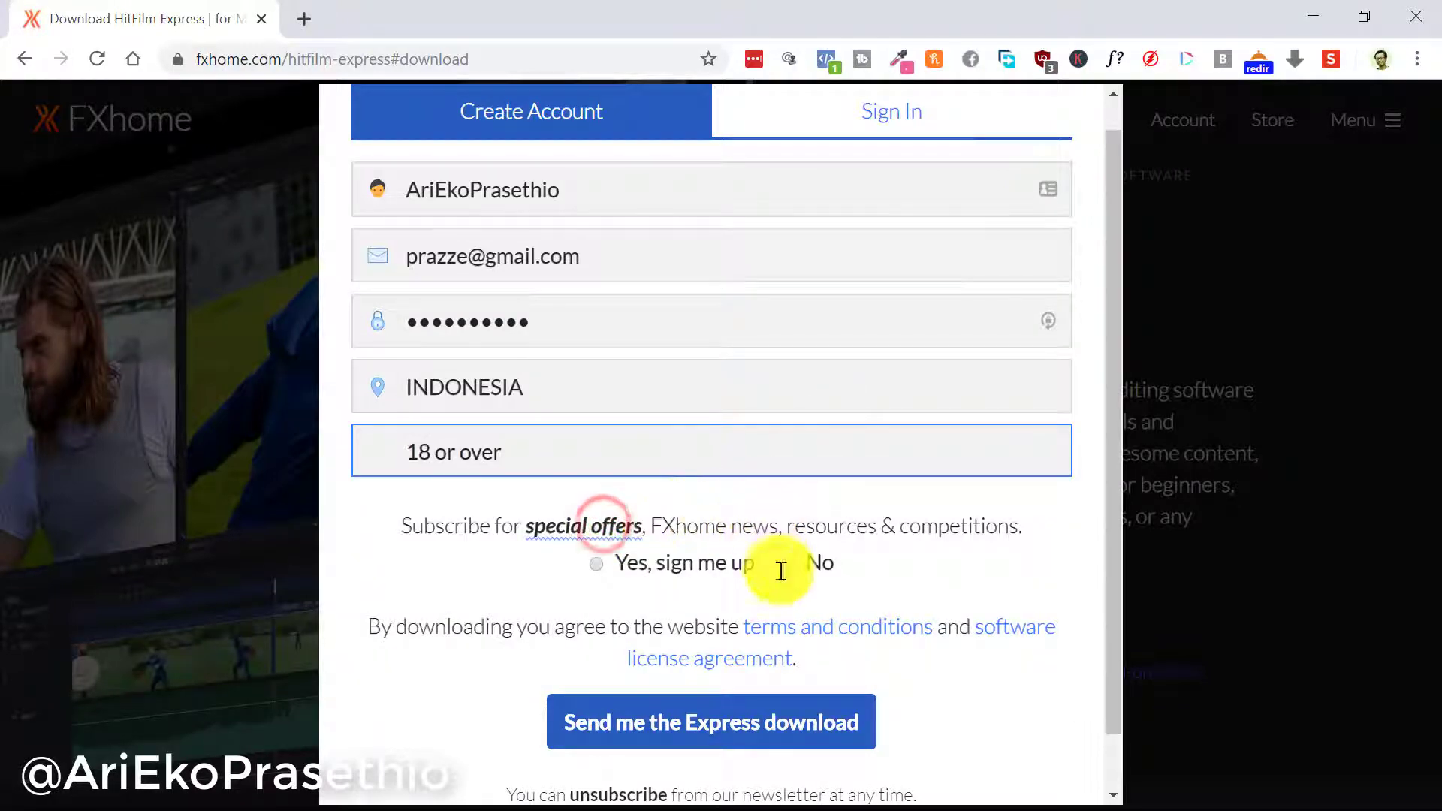
{"action": "left_click", "coordinate": [787, 565]}
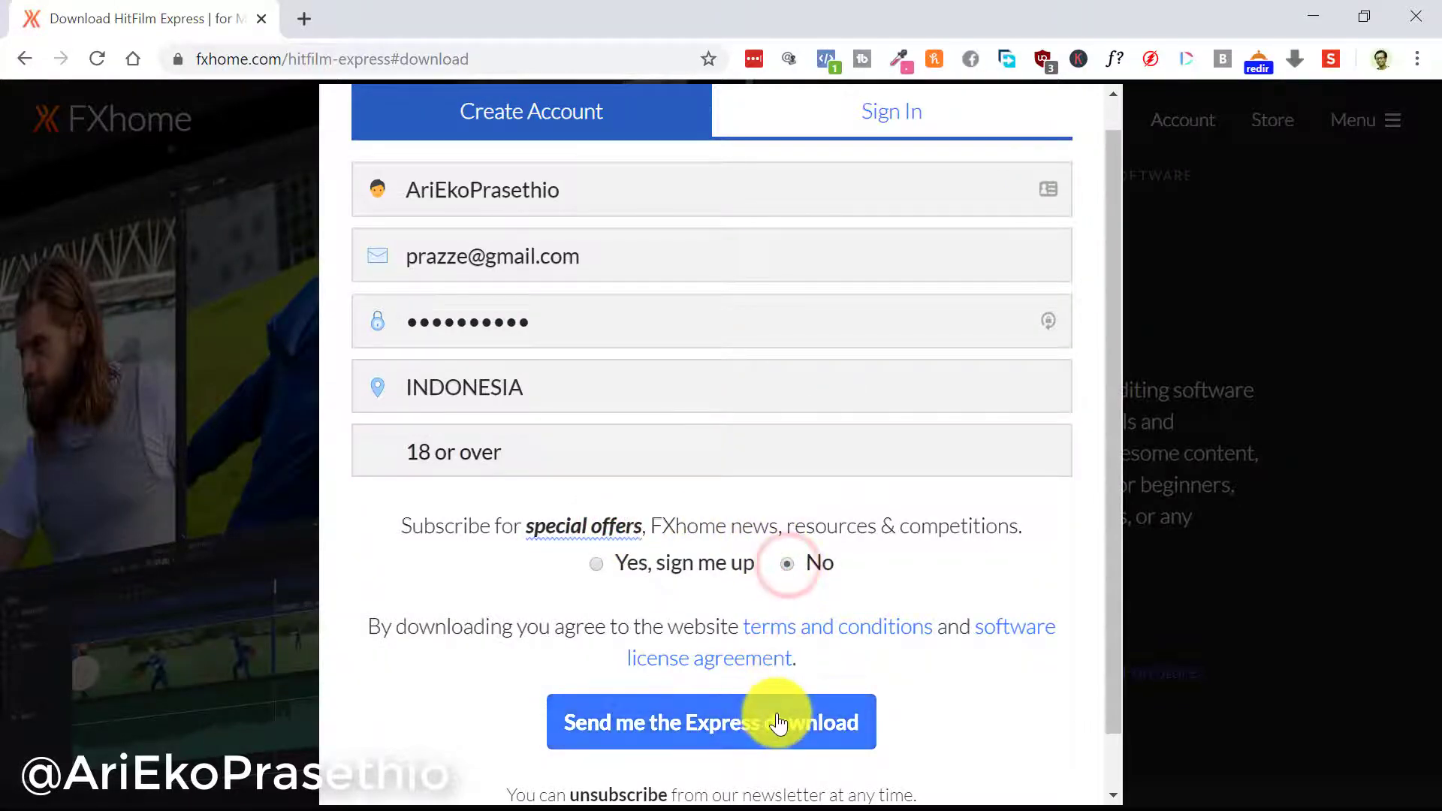
{"action": "left_click", "coordinate": [778, 717]}
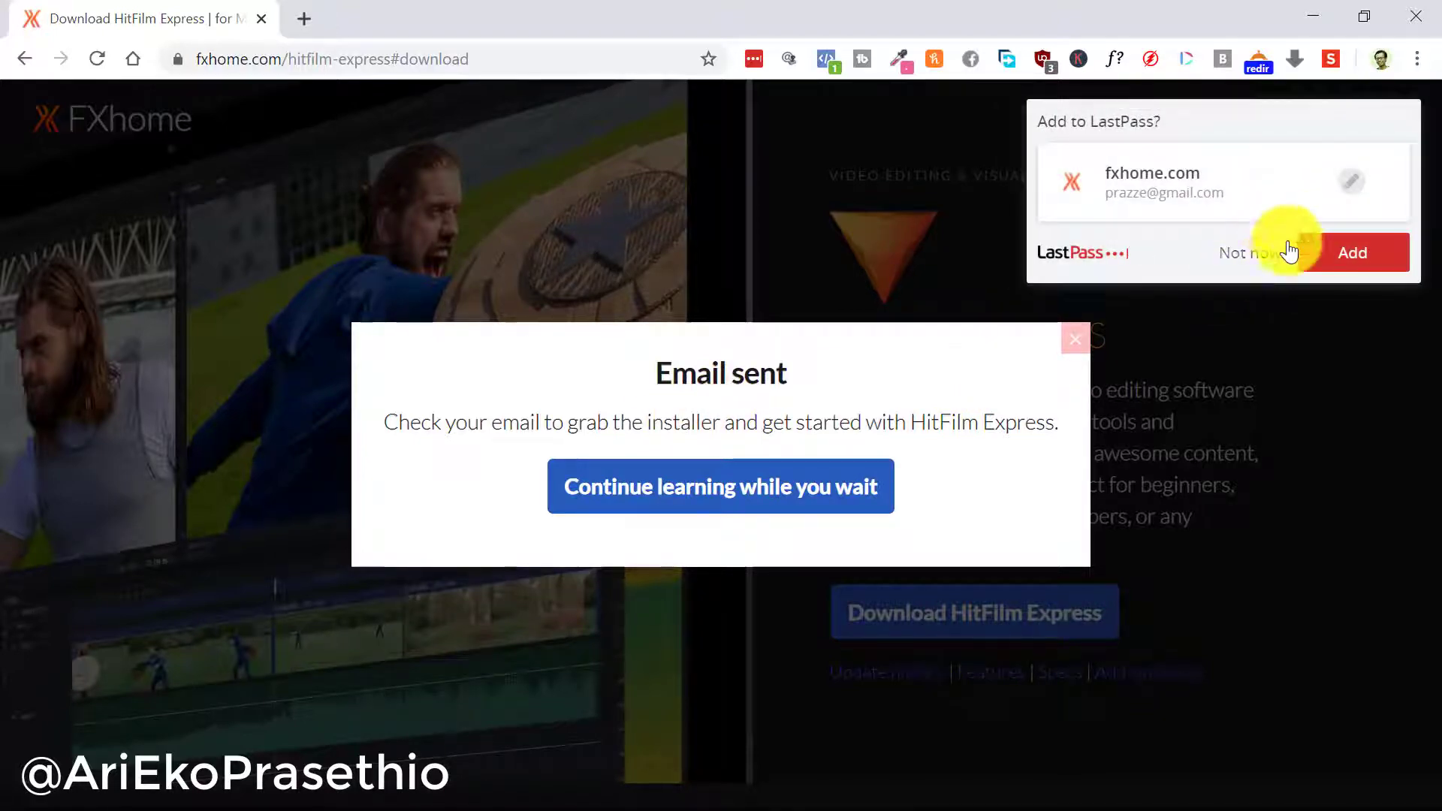
{"action": "left_click", "coordinate": [1342, 251]}
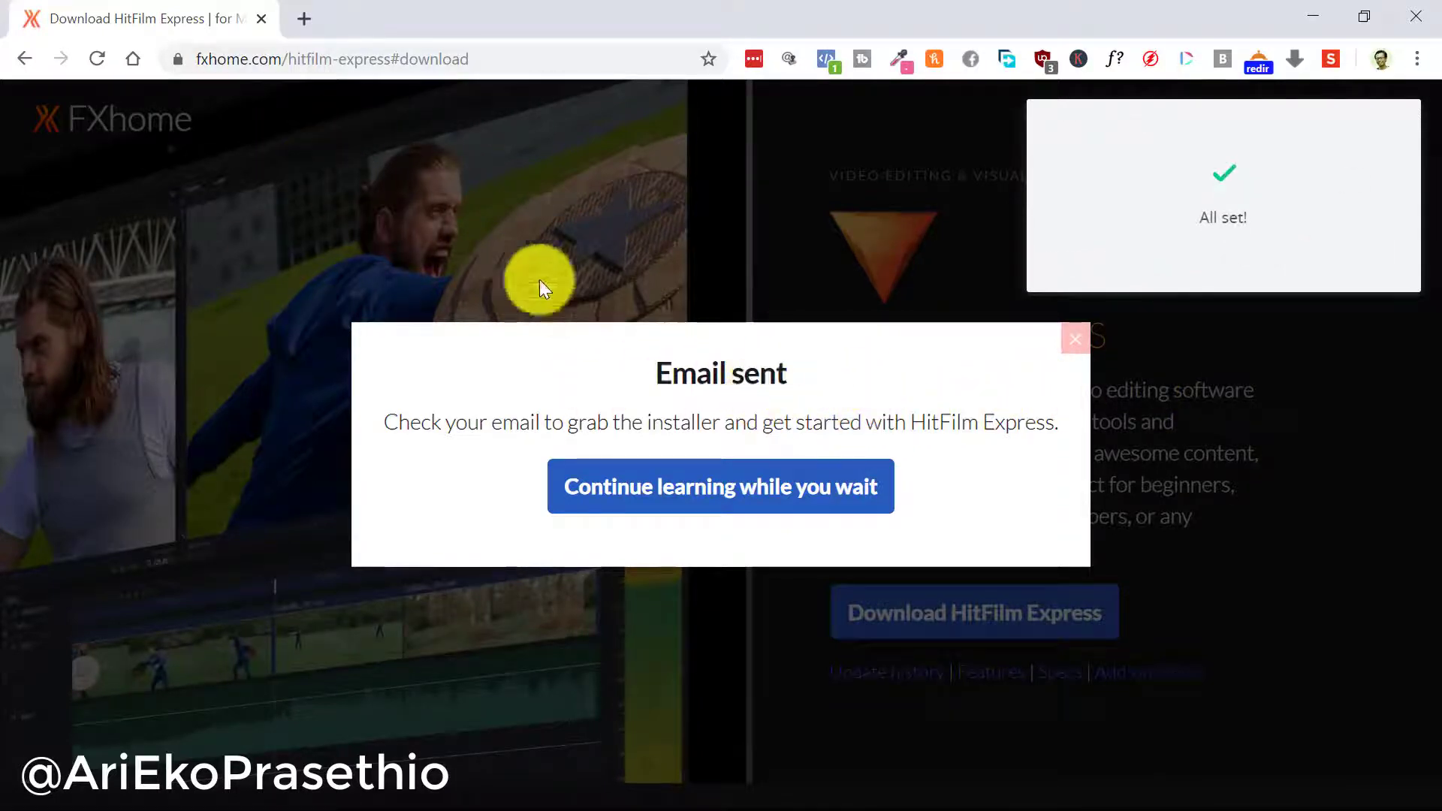
Go to gmail.com in a new tab, open the FXhome 'Download HitFilm Express now' e-mail, and scroll to its installer button
{"action": "left_click", "coordinate": [305, 16]}
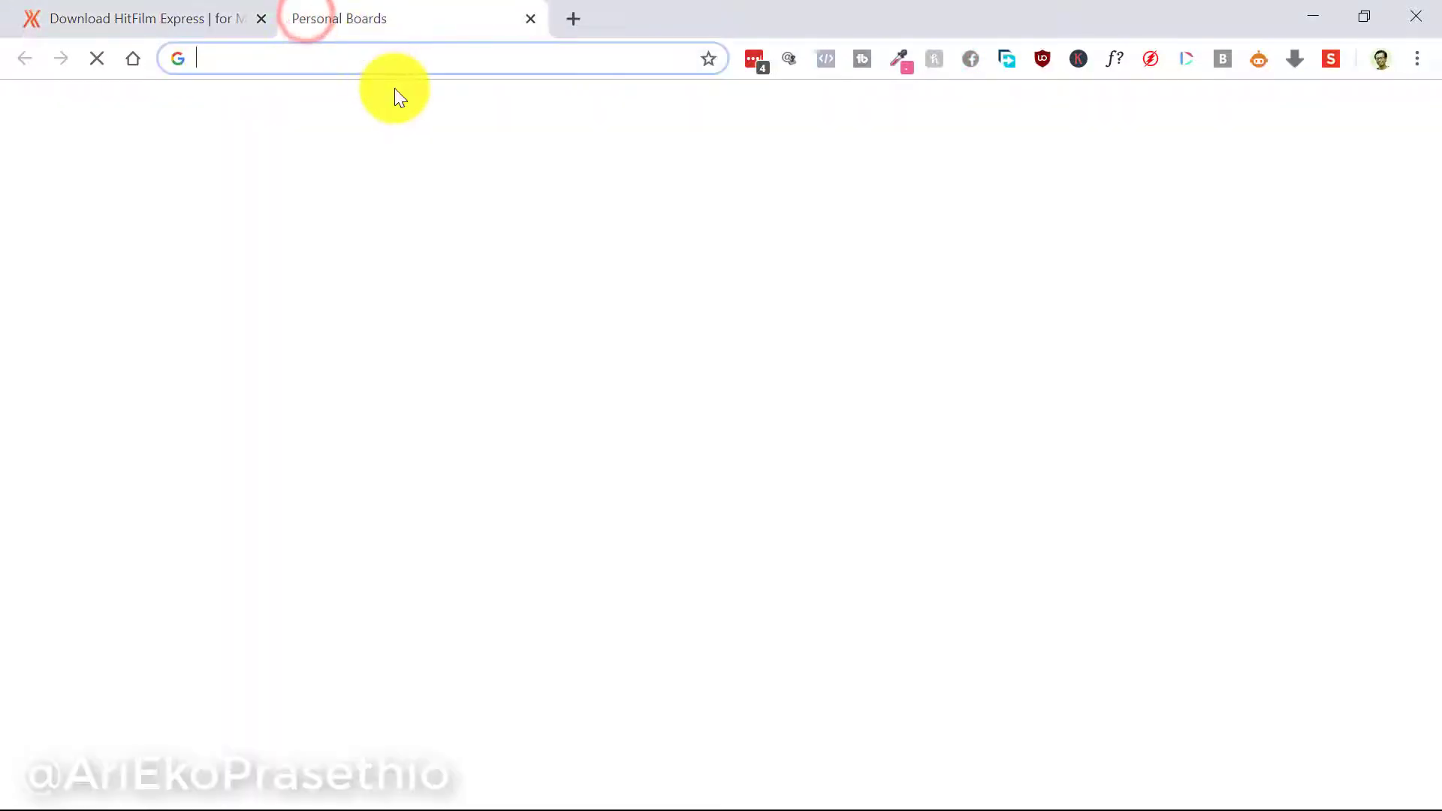
{"action": "type", "text": "gmail.com"}
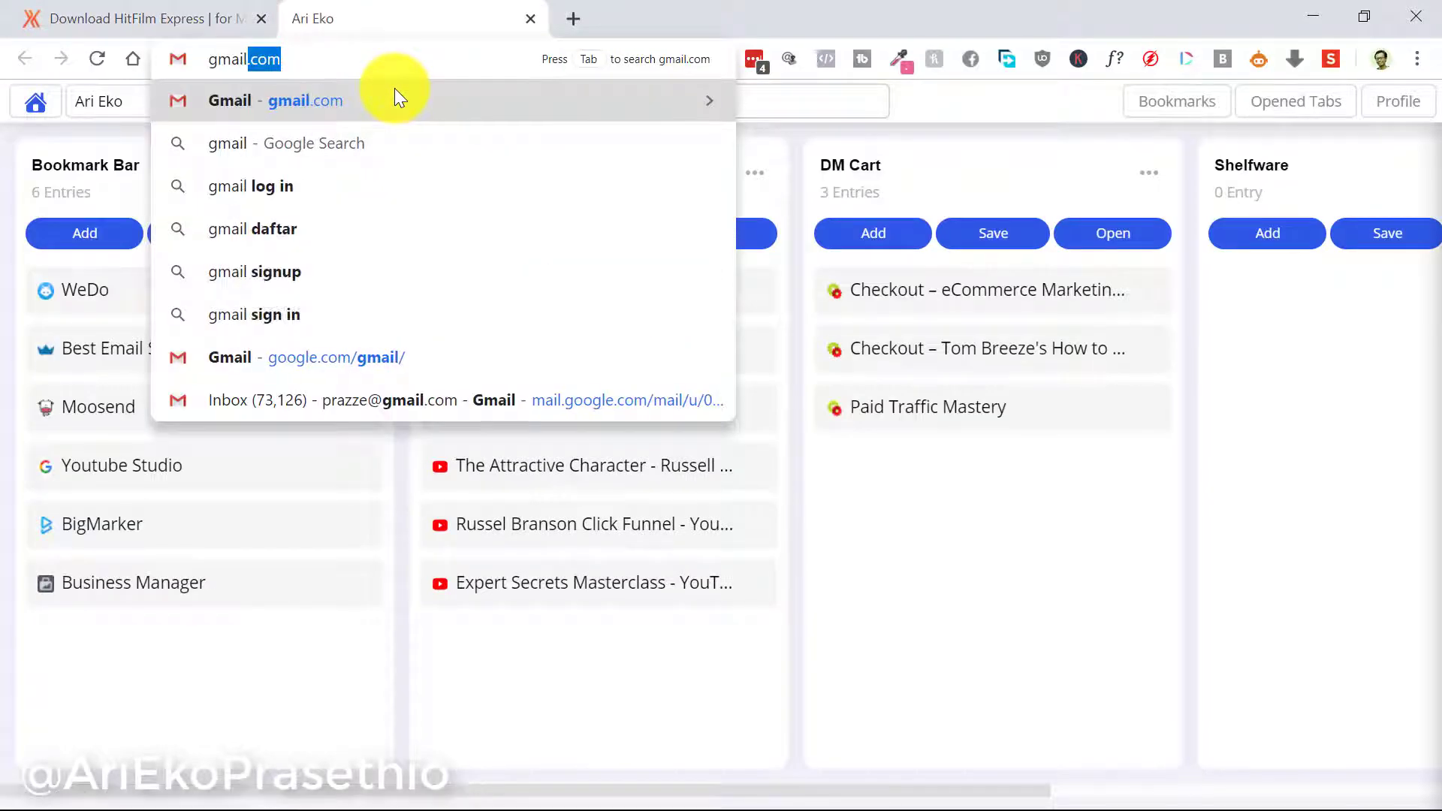
{"action": "key", "text": "Return"}
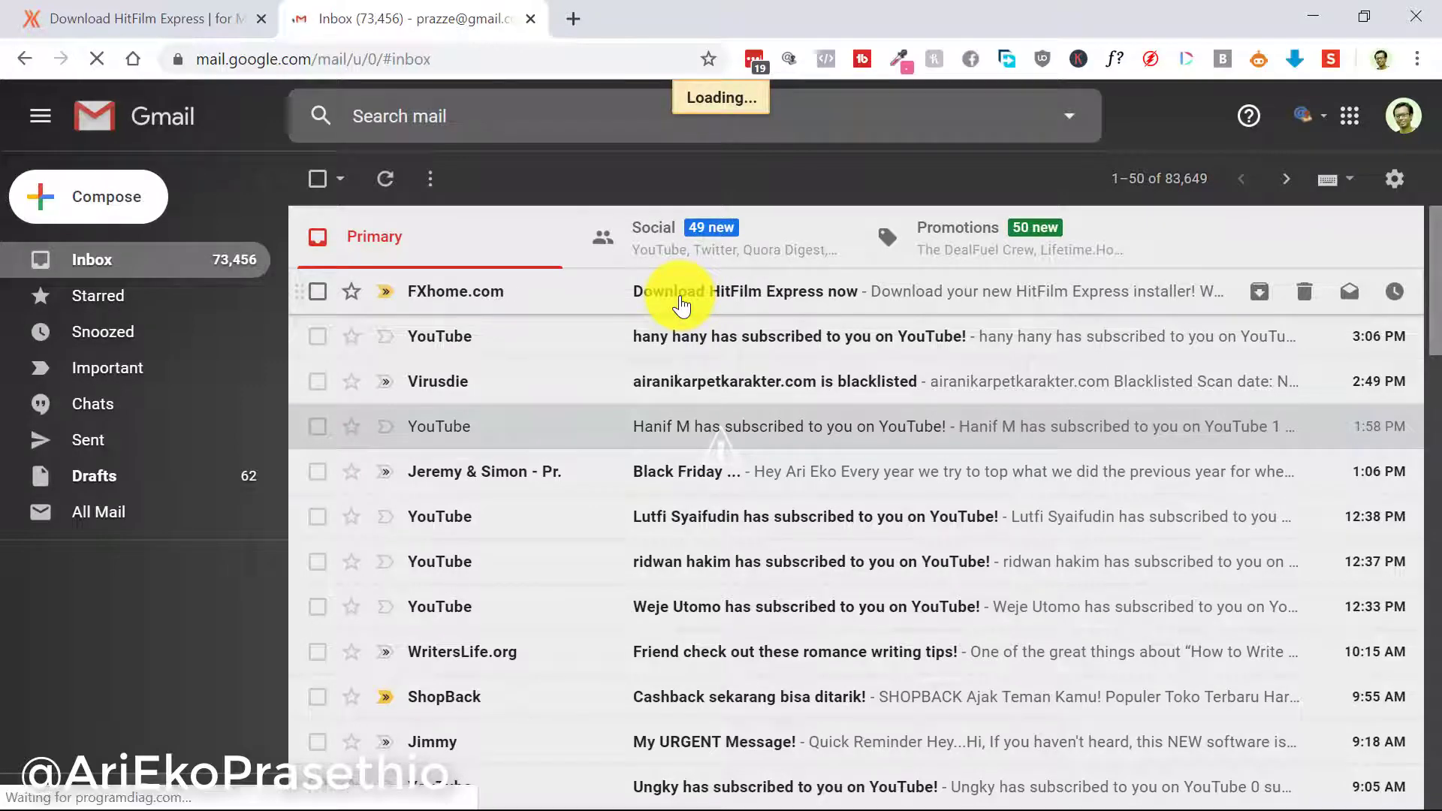
{"action": "left_click", "coordinate": [680, 299]}
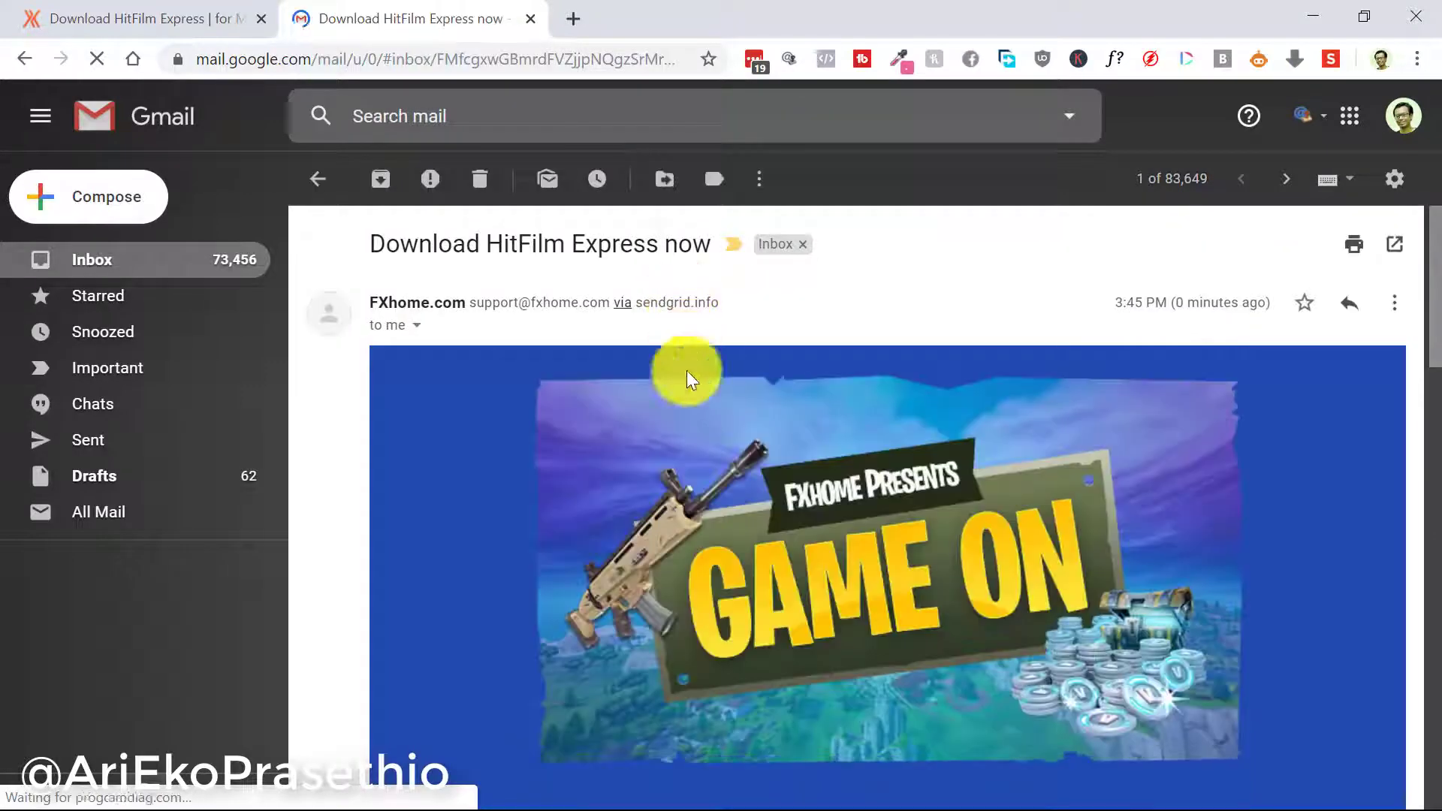
{"action": "scroll", "coordinate": [686, 419], "scroll_direction": "down", "scroll_amount": 4}
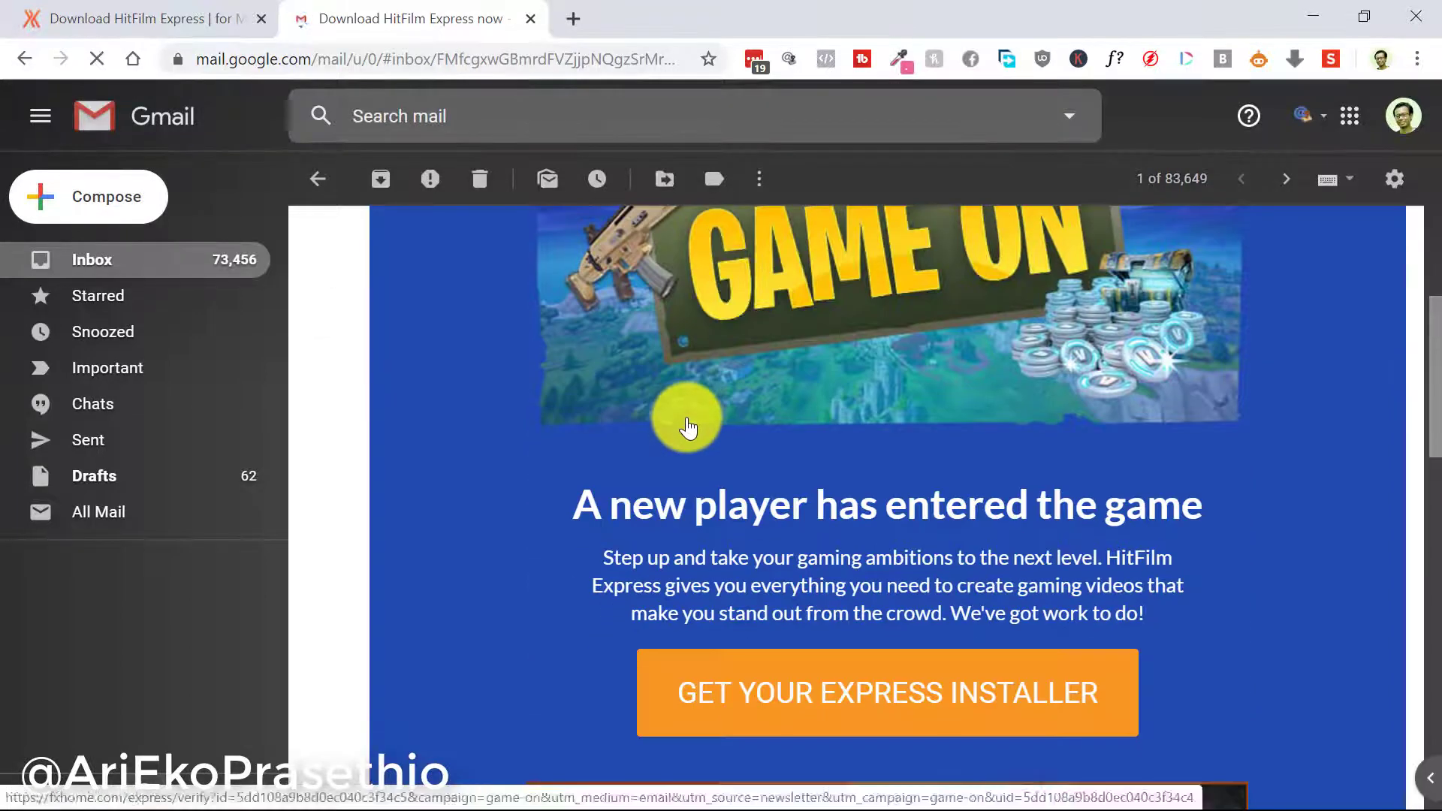
{"action": "scroll", "coordinate": [685, 422], "scroll_direction": "down", "scroll_amount": 3}
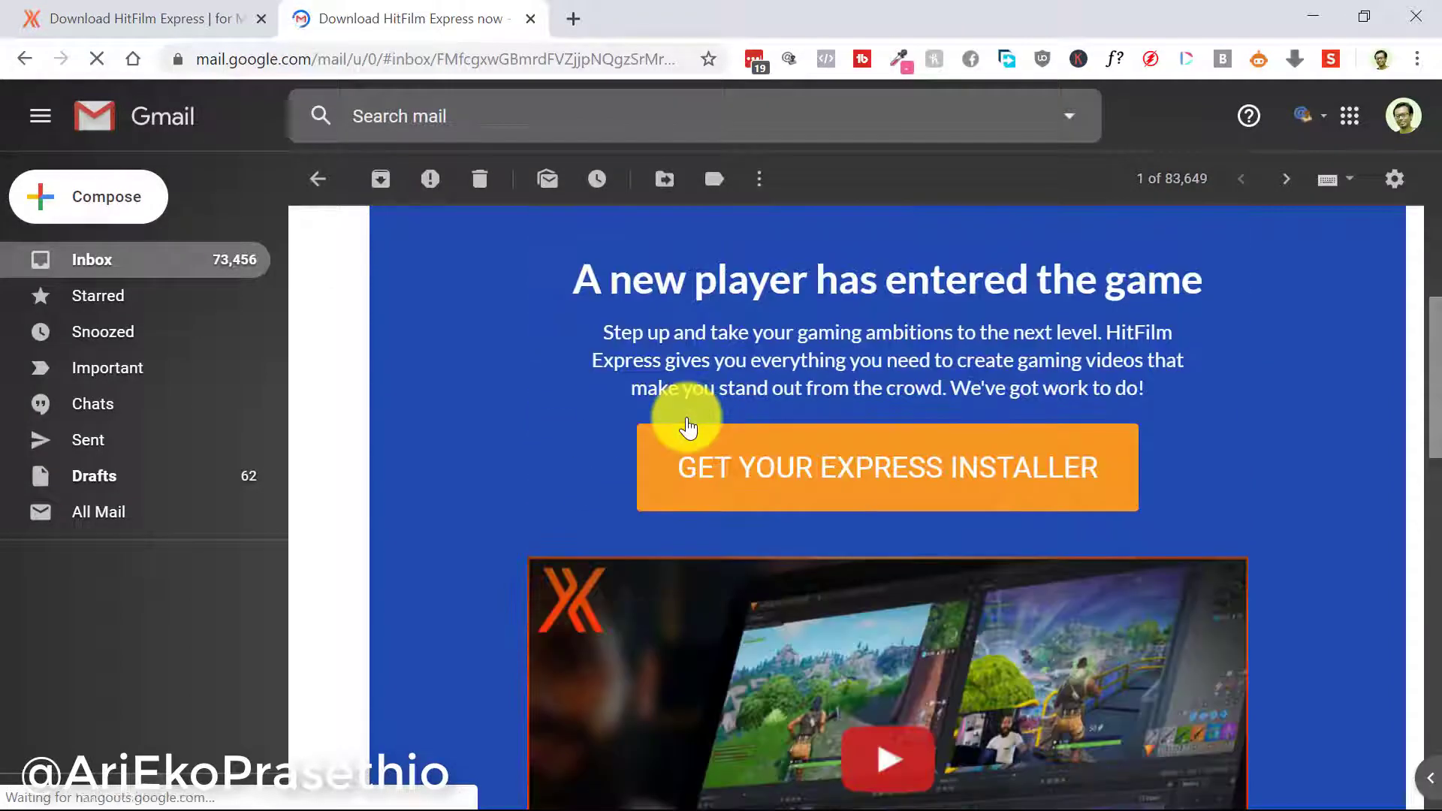
Follow GET YOUR EXPRESS INSTALLER and choose Download for Windows on the thank-you page
{"action": "left_click", "coordinate": [870, 480]}
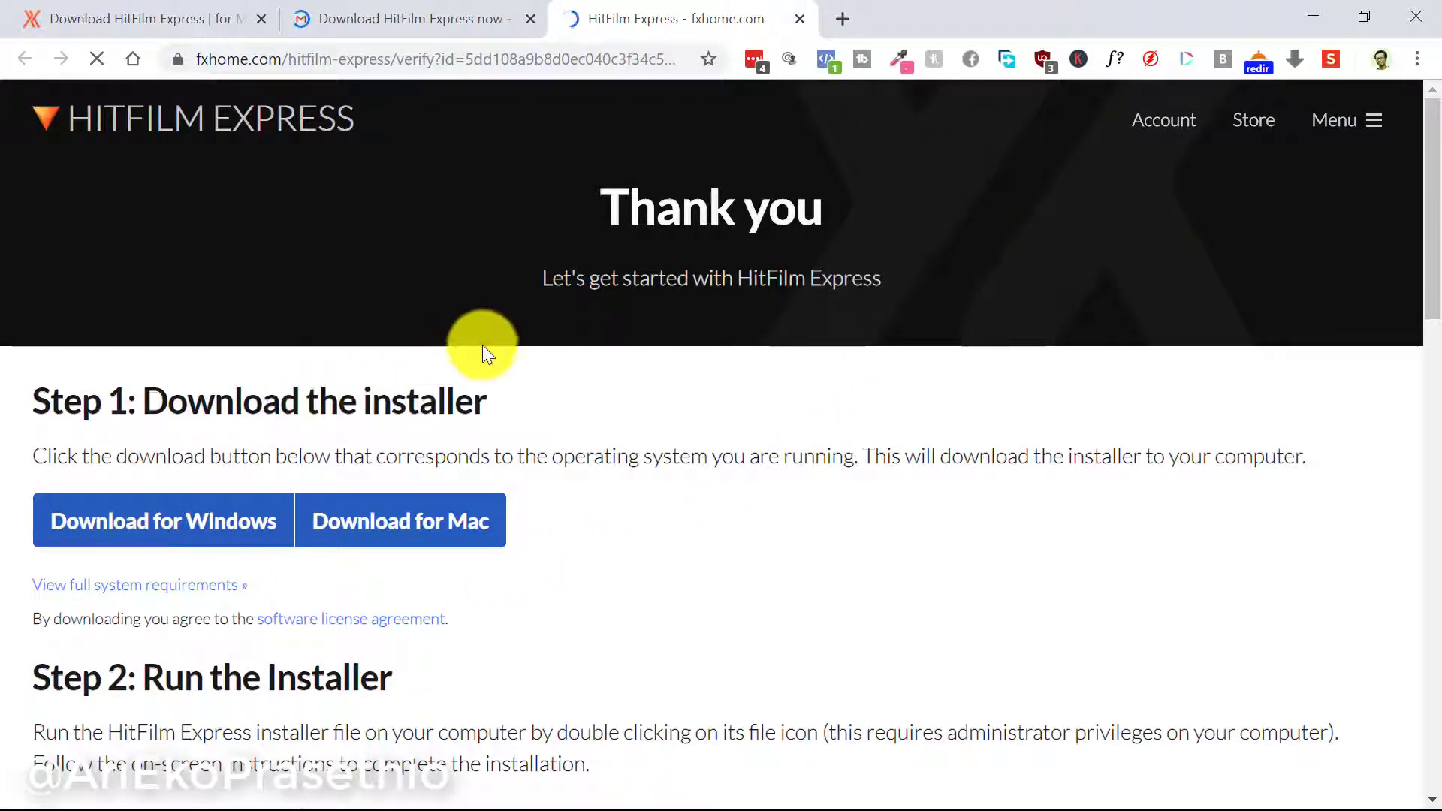
{"action": "scroll", "coordinate": [471, 568], "scroll_direction": "down", "scroll_amount": 2}
{"action": "scroll", "coordinate": [471, 560], "scroll_direction": "down", "scroll_amount": 1}
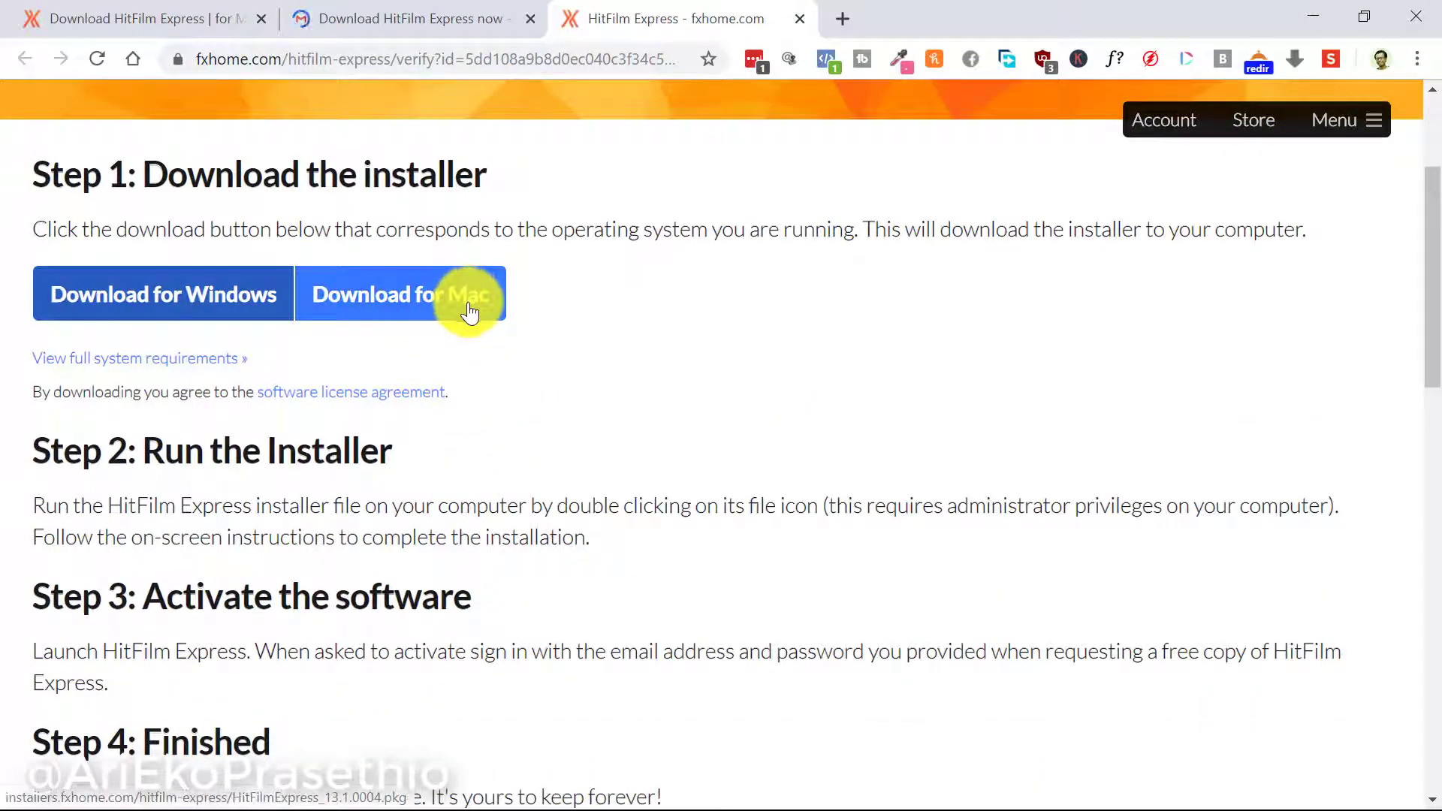
{"action": "scroll", "coordinate": [281, 340], "scroll_direction": "up", "scroll_amount": 1}
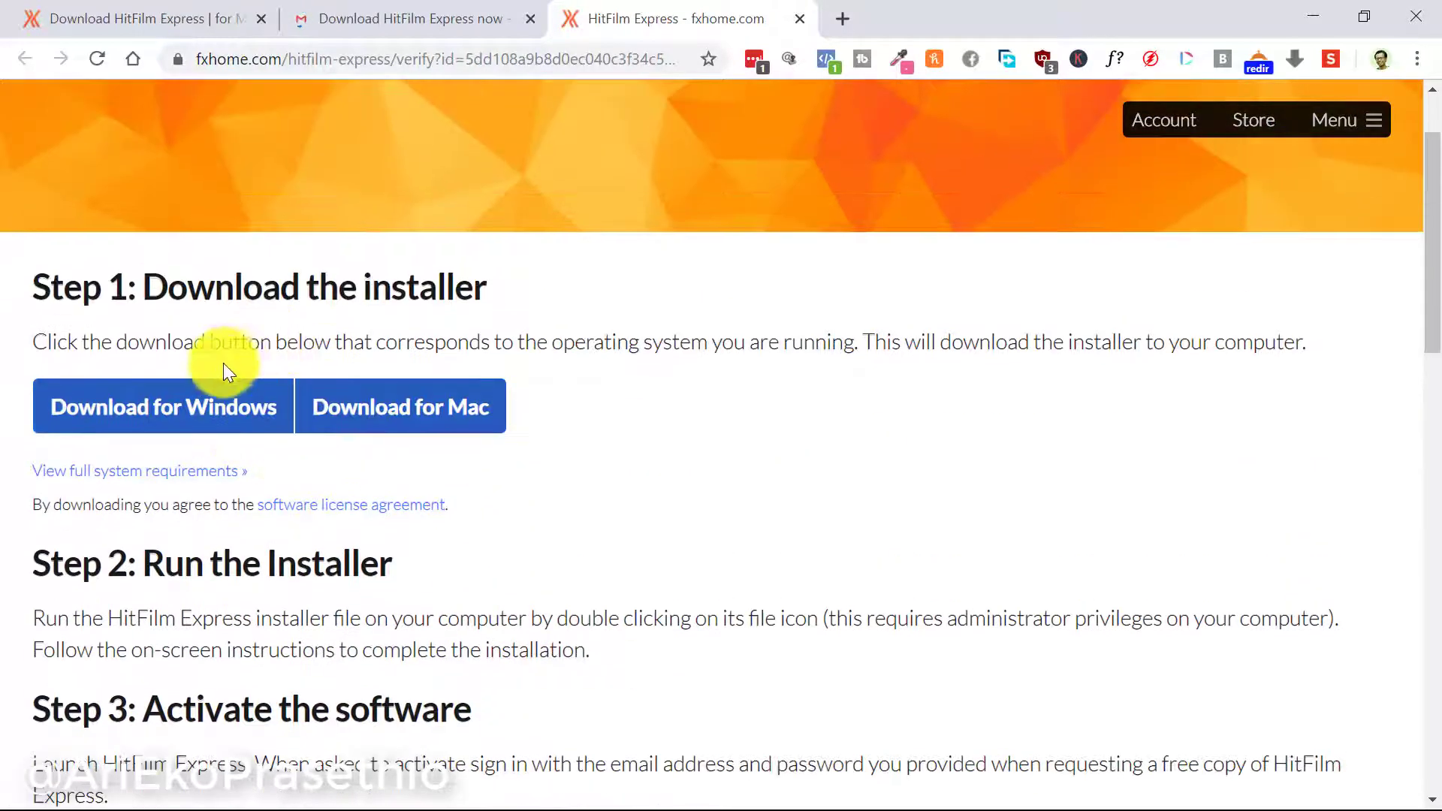
{"action": "left_click", "coordinate": [206, 408]}
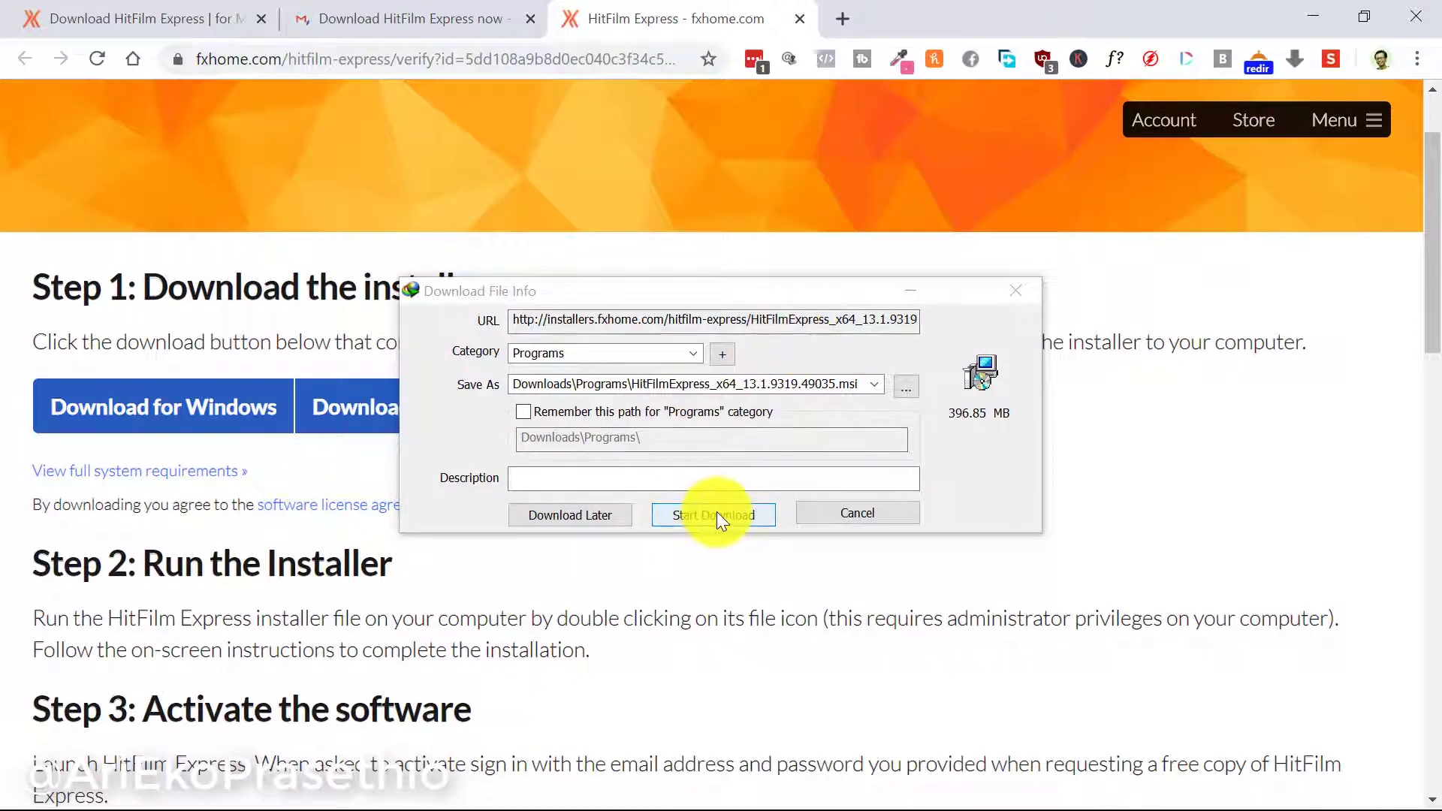
Start downloading HitFilmExpress_x64_13.1.9319.49035.msi in Internet Download Manager and move the progress window aside
{"action": "left_click", "coordinate": [715, 513]}
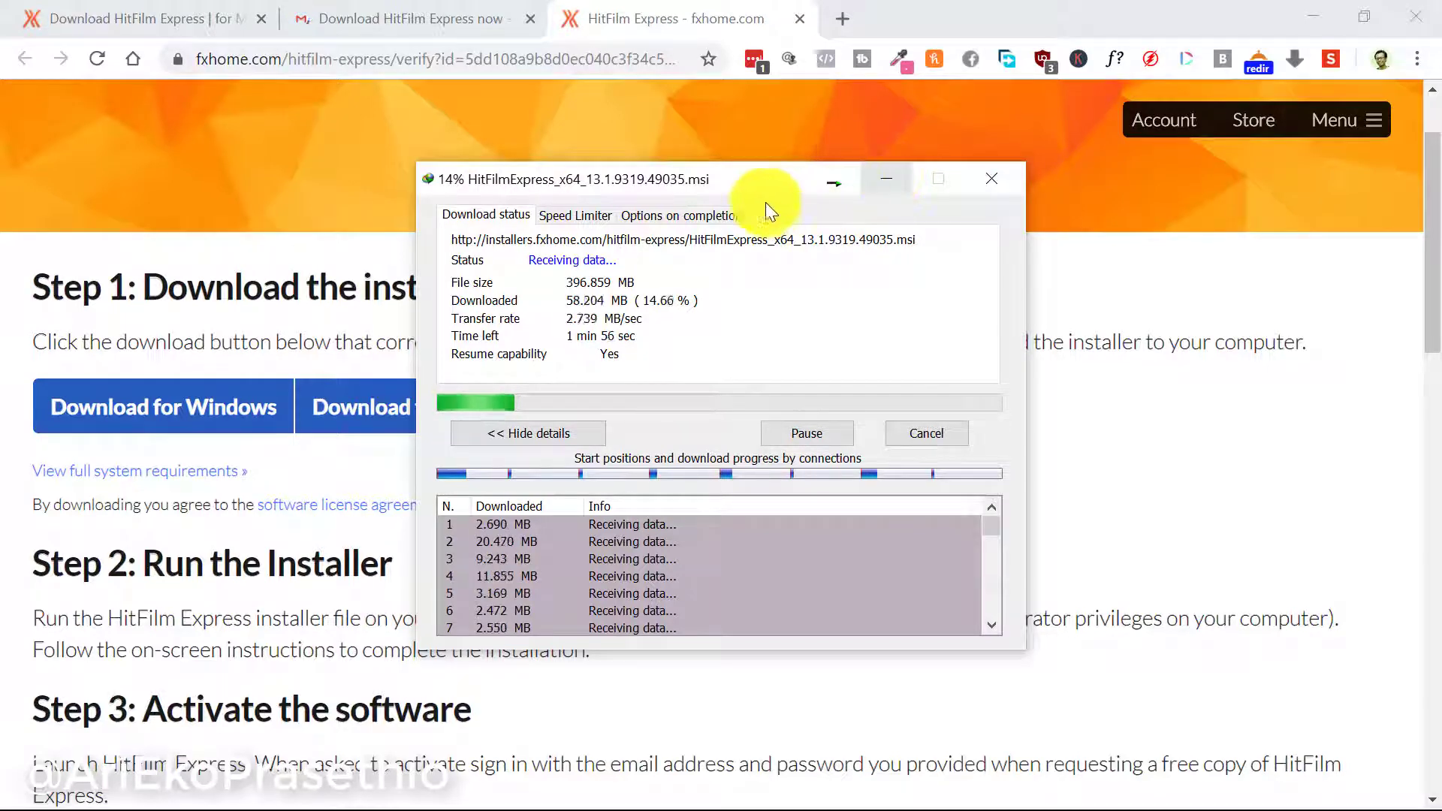
{"action": "left_click_drag", "start_coordinate": [734, 176], "coordinate": [1112, 306]}
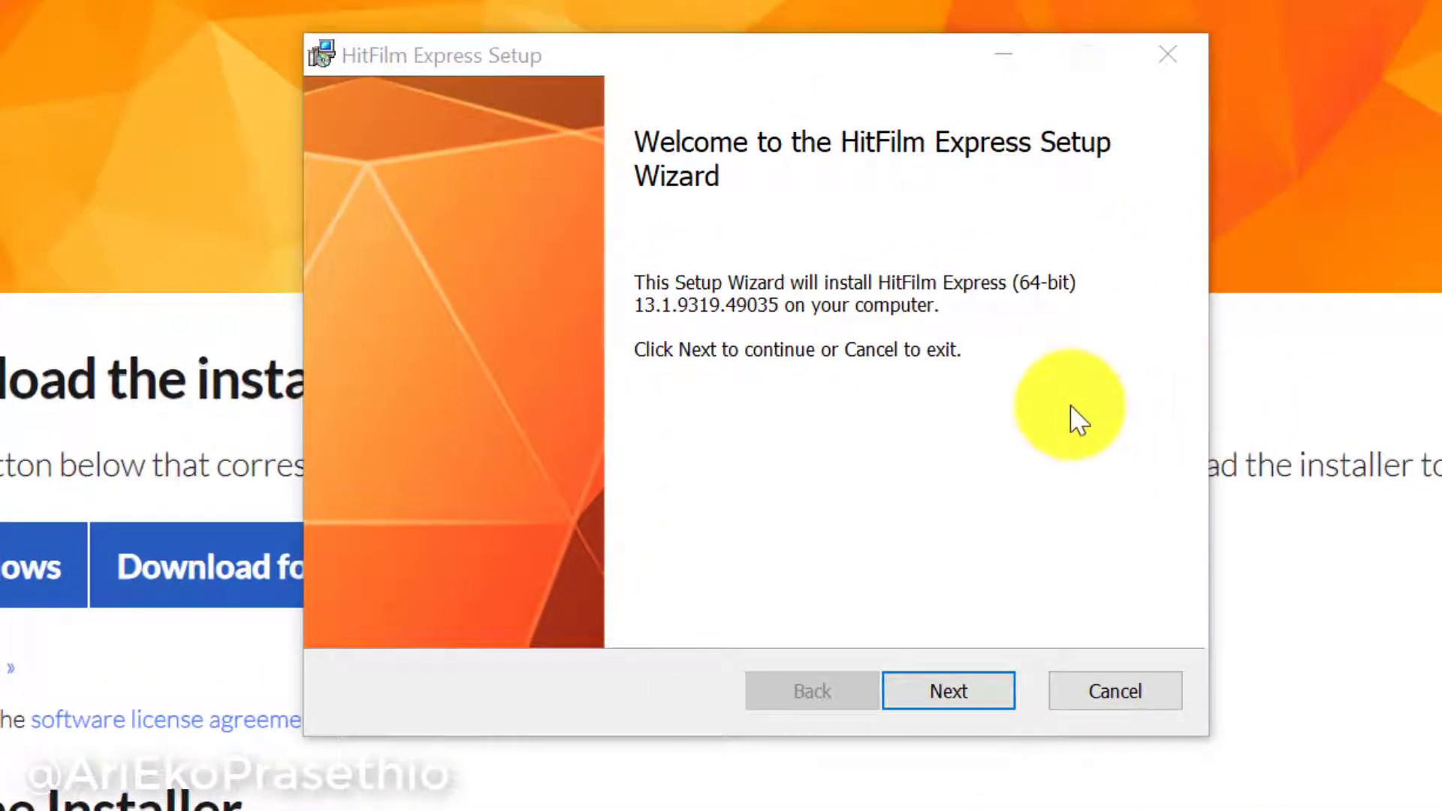
Accept the licence terms and run a Complete installation of HitFilm Express
{"action": "left_click", "coordinate": [945, 695]}
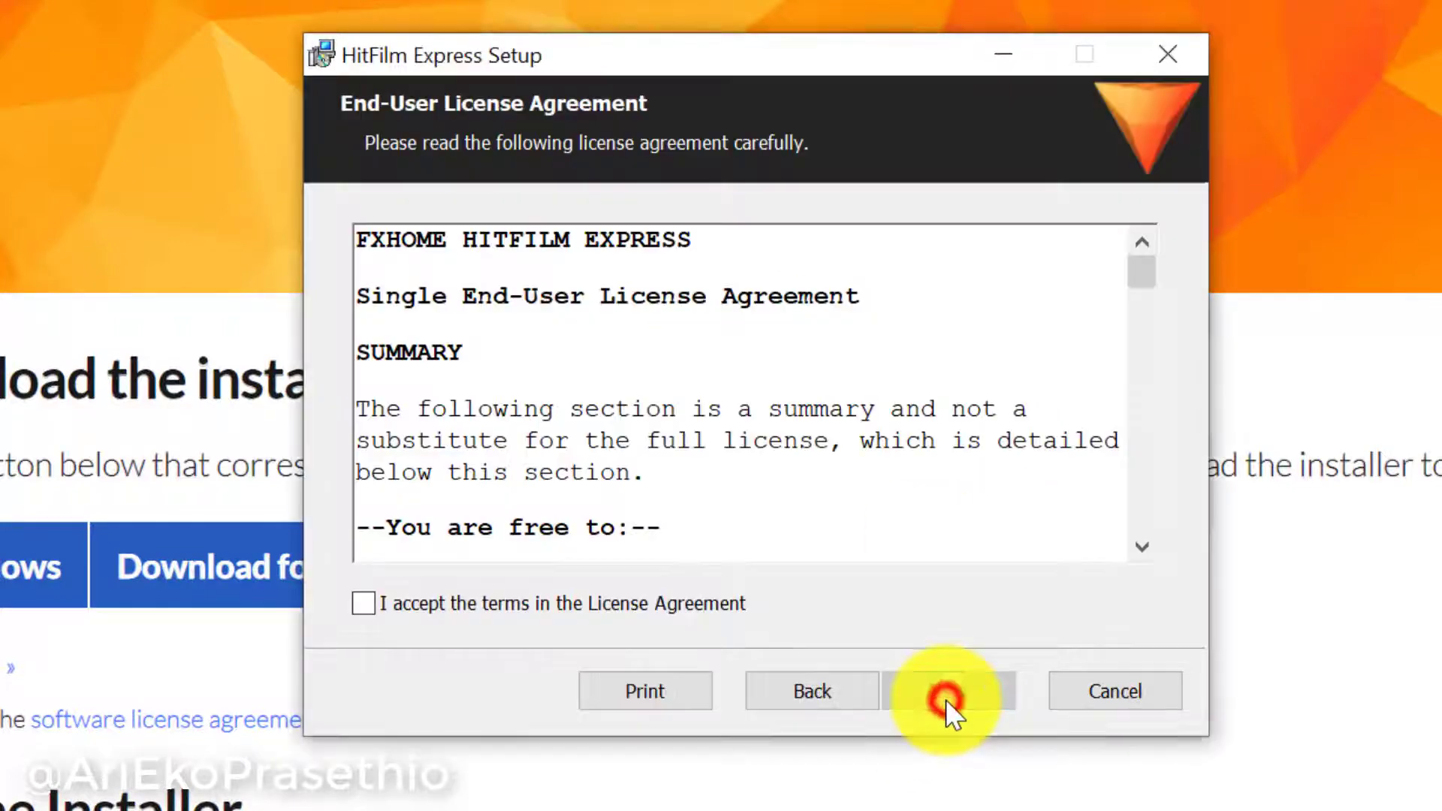
{"action": "left_click", "coordinate": [664, 603]}
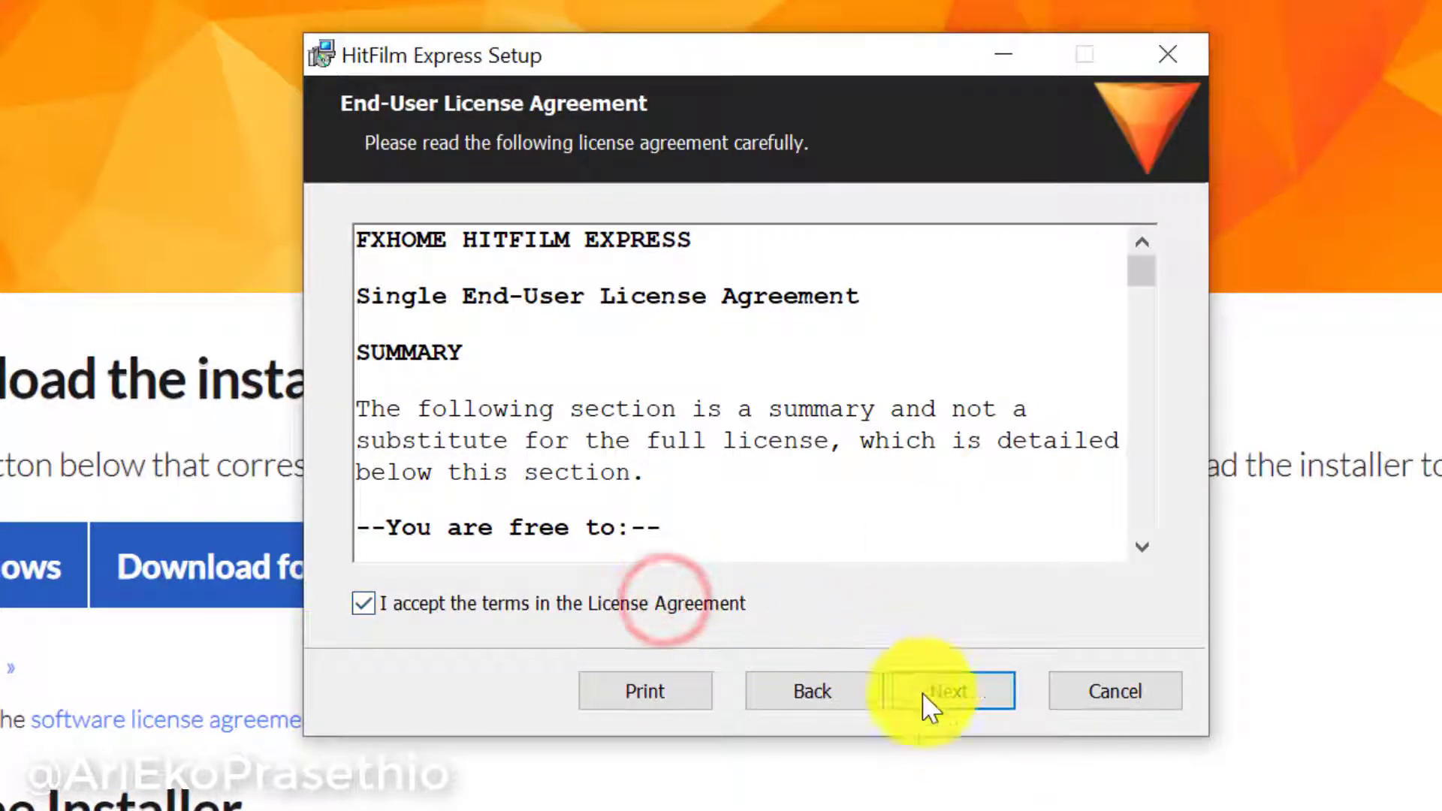
{"action": "left_click", "coordinate": [950, 706]}
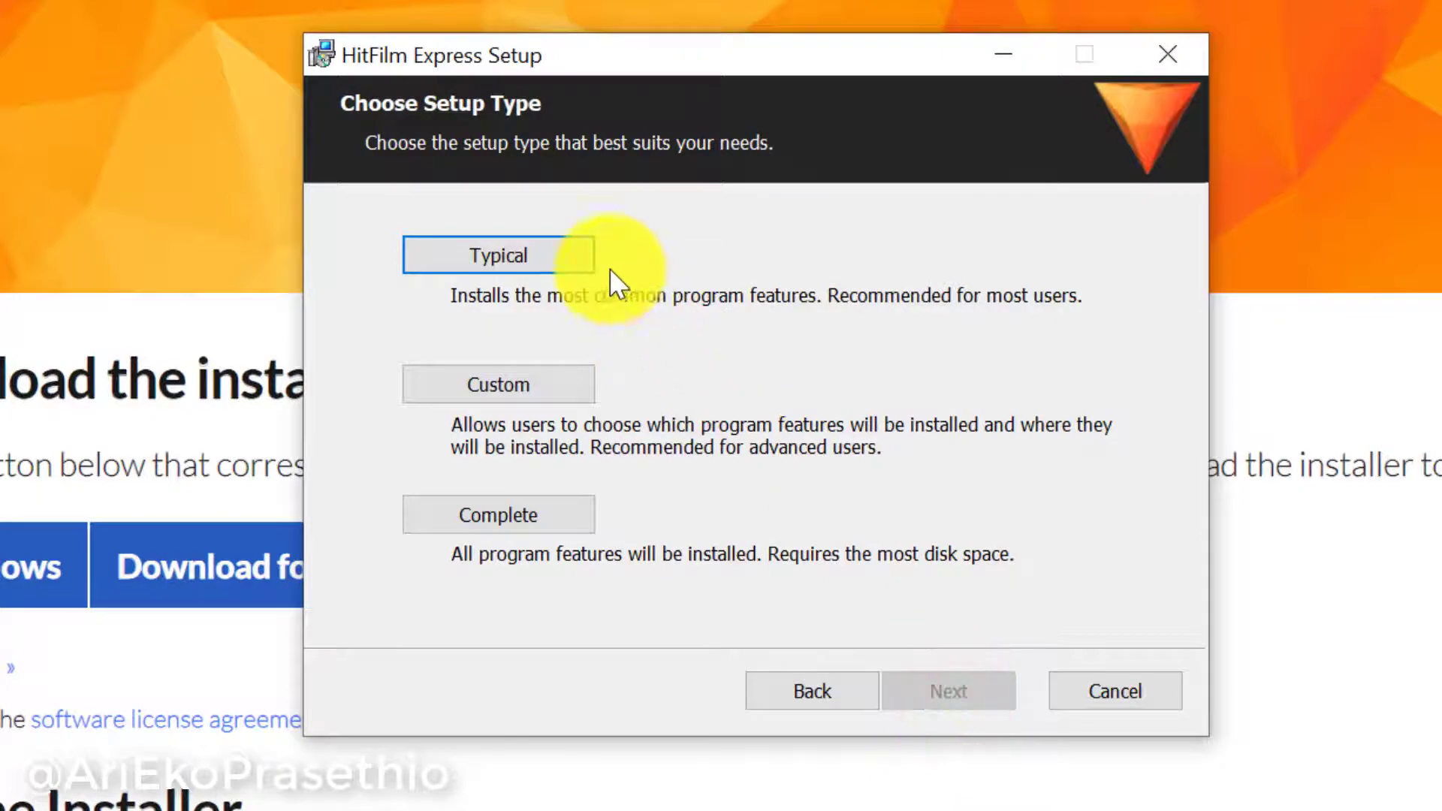
{"action": "left_click", "coordinate": [538, 501]}
{"action": "left_click", "coordinate": [933, 692]}
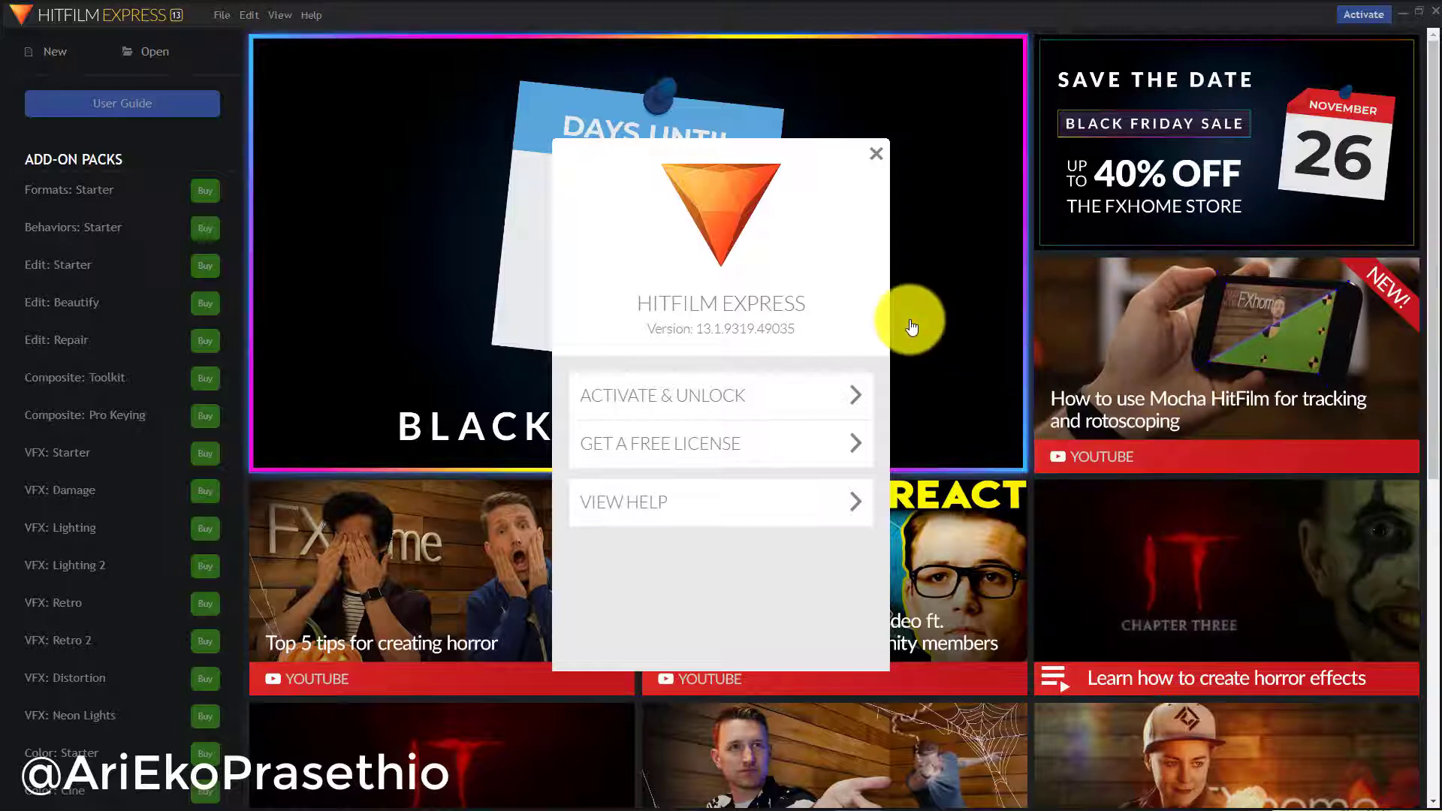
Activate HitFilm via Activate & Unlock with the account e-mail and password, then close the restart prompt
{"action": "left_click", "coordinate": [800, 408]}
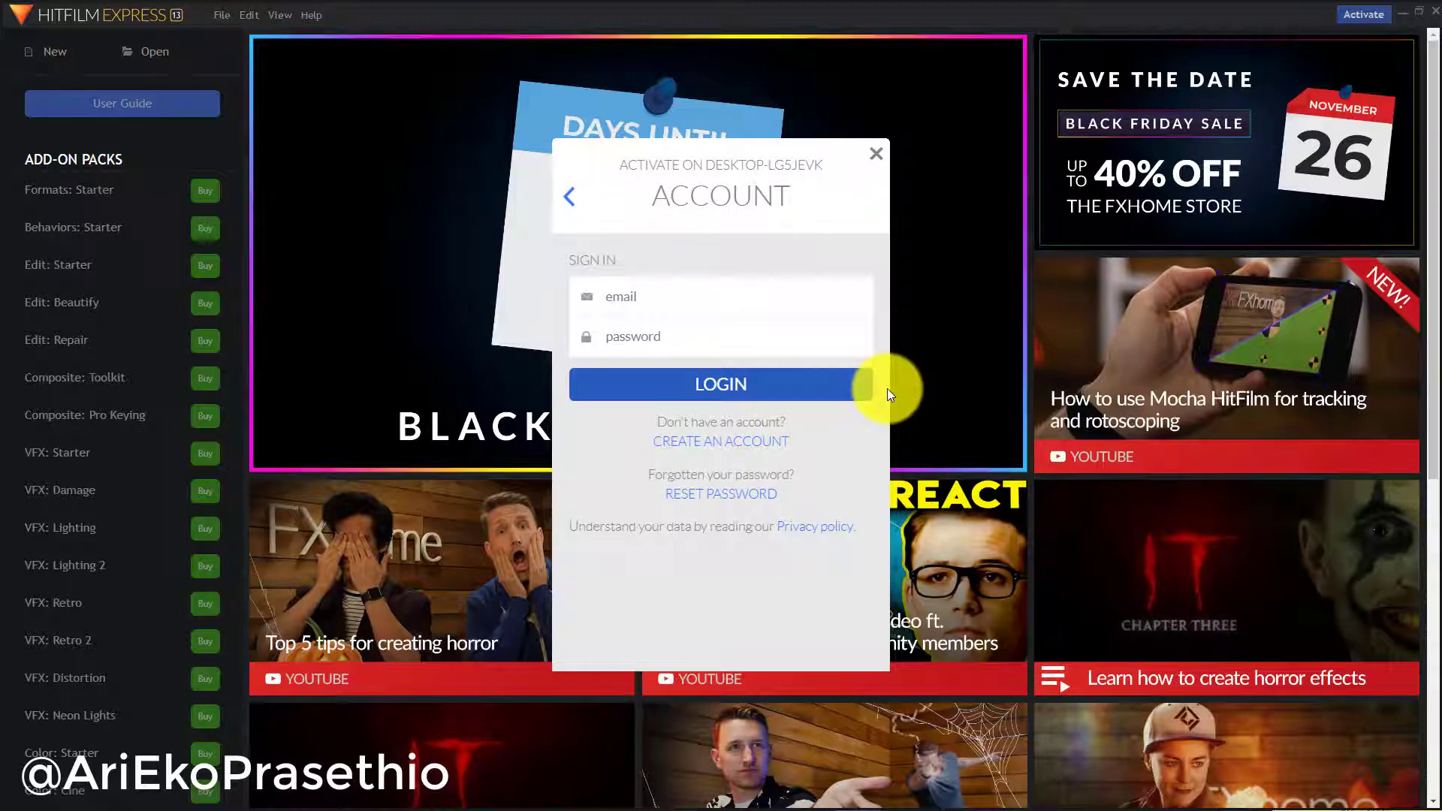
{"action": "left_click", "coordinate": [771, 296]}
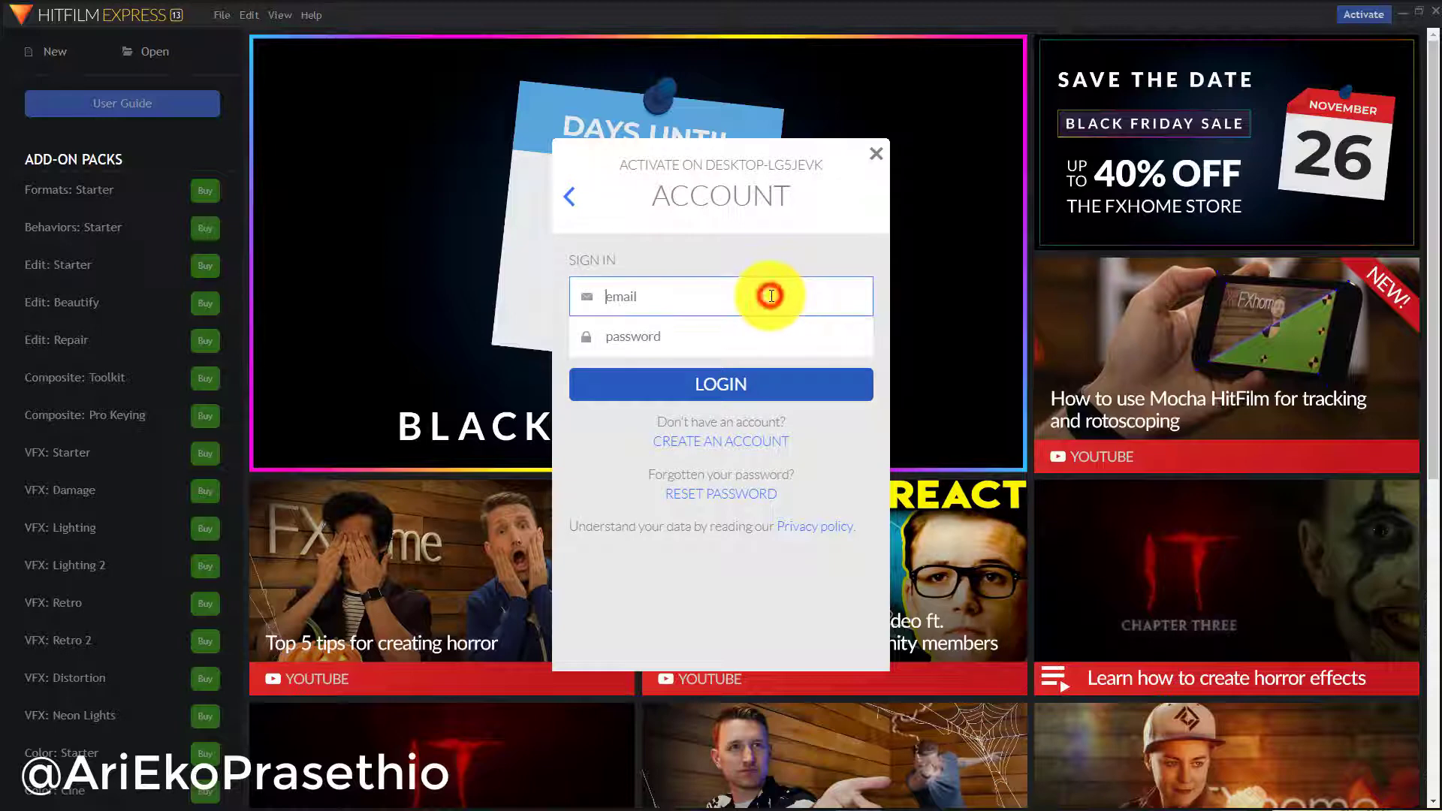
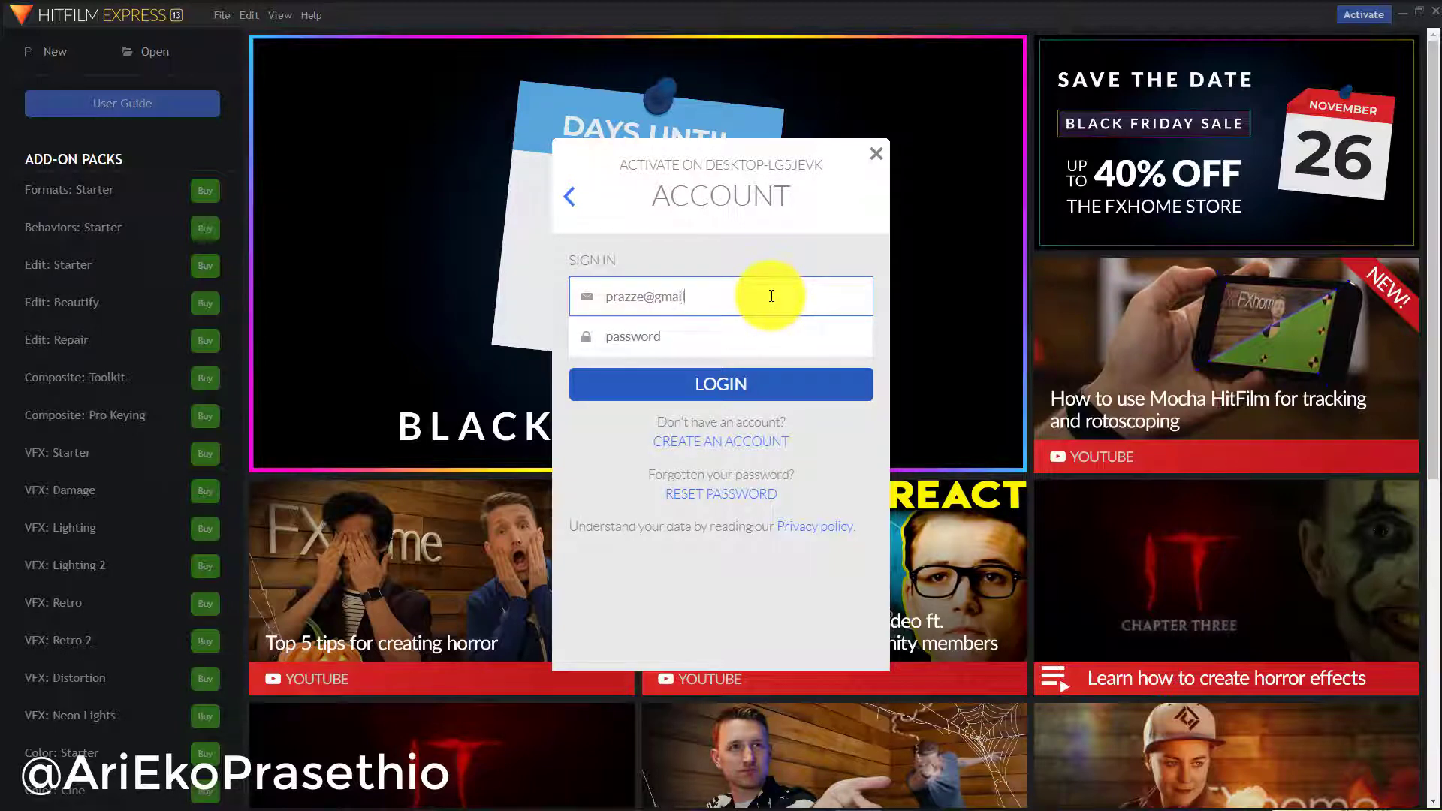
{"action": "key", "text": "Tab"}
{"action": "type", "text": "****"}
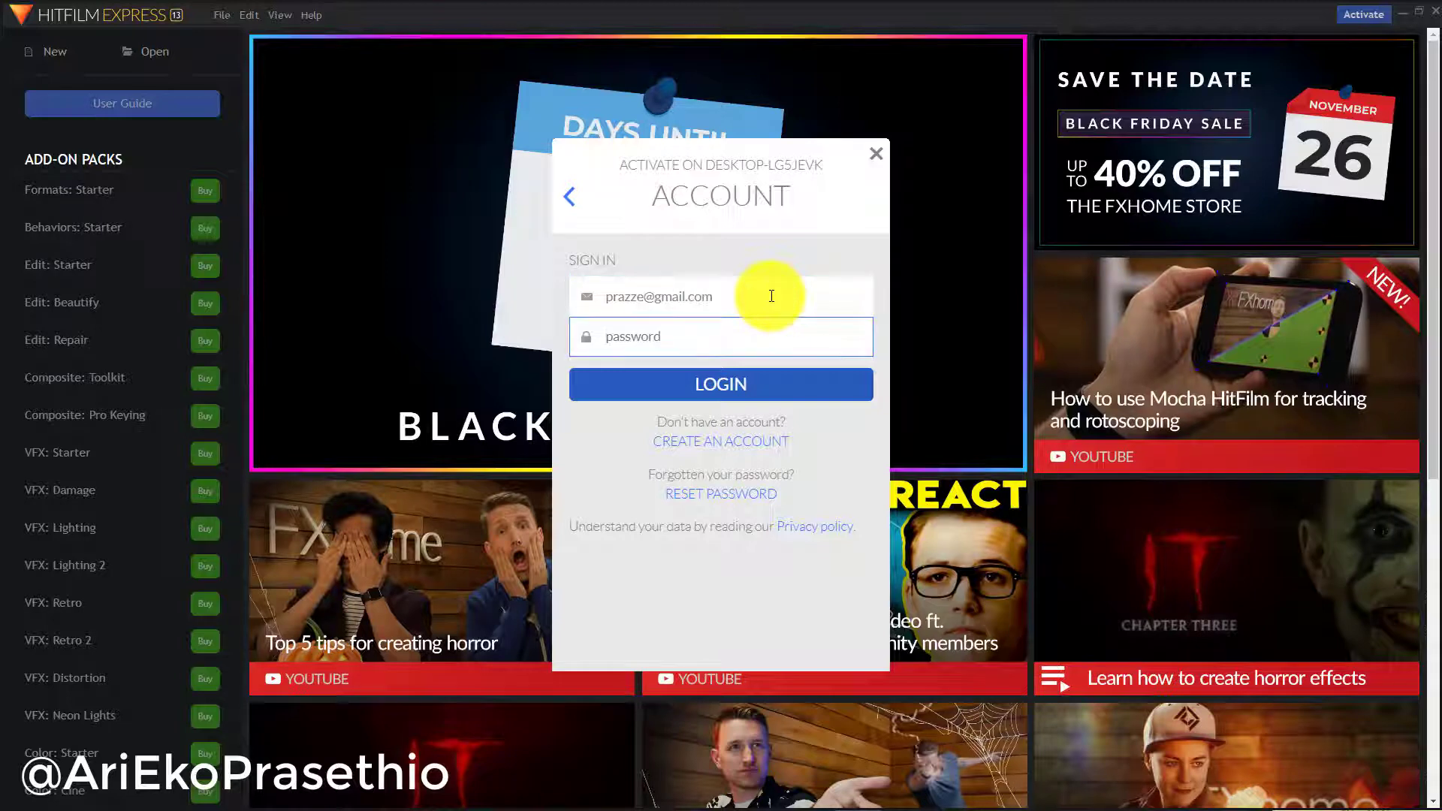
{"action": "type", "text": "******"}
{"action": "left_click", "coordinate": [791, 377]}
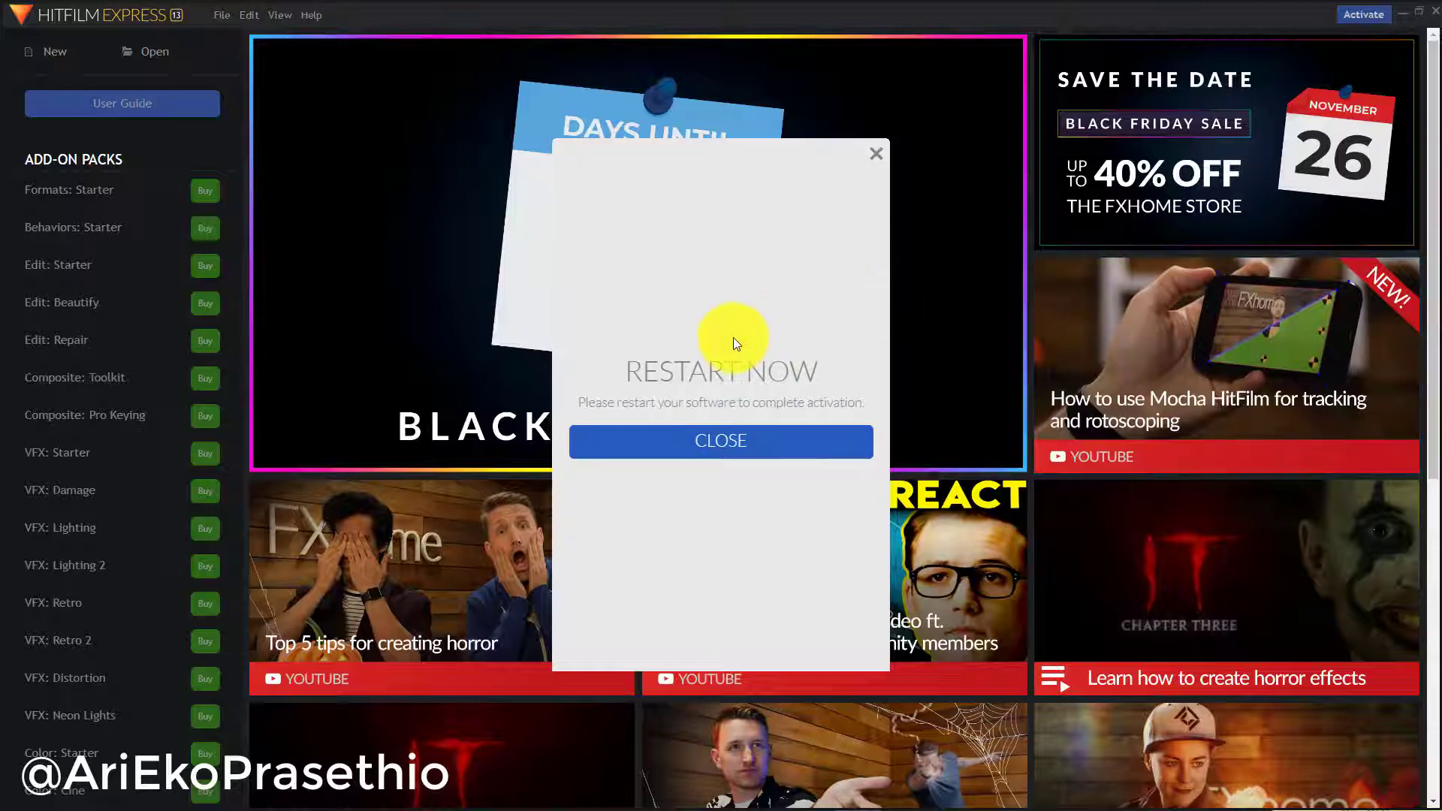
{"action": "left_click", "coordinate": [723, 448]}
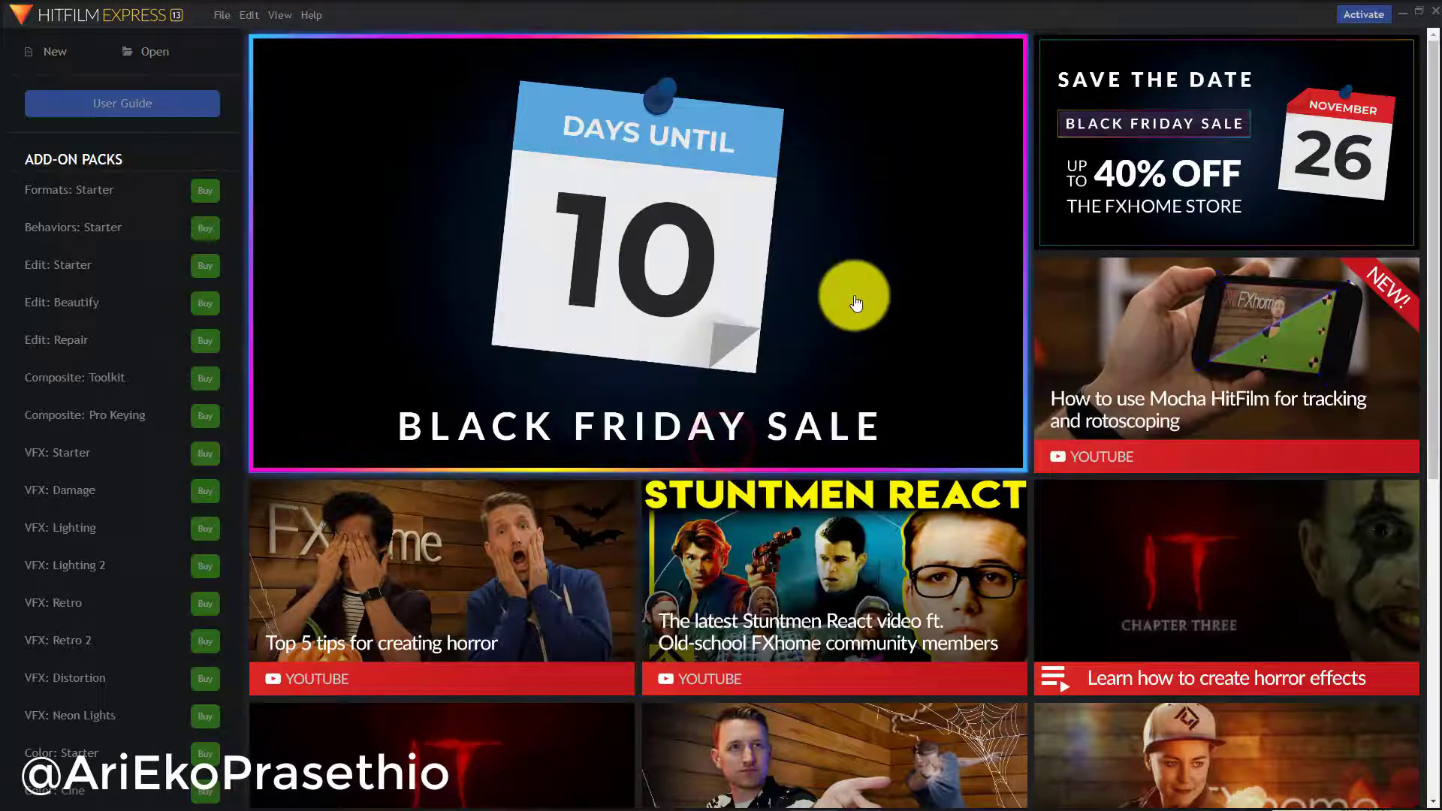
Close HitFilm Express and reopen it from a Start menu search for 'hit'
{"action": "left_click", "coordinate": [1435, 11]}
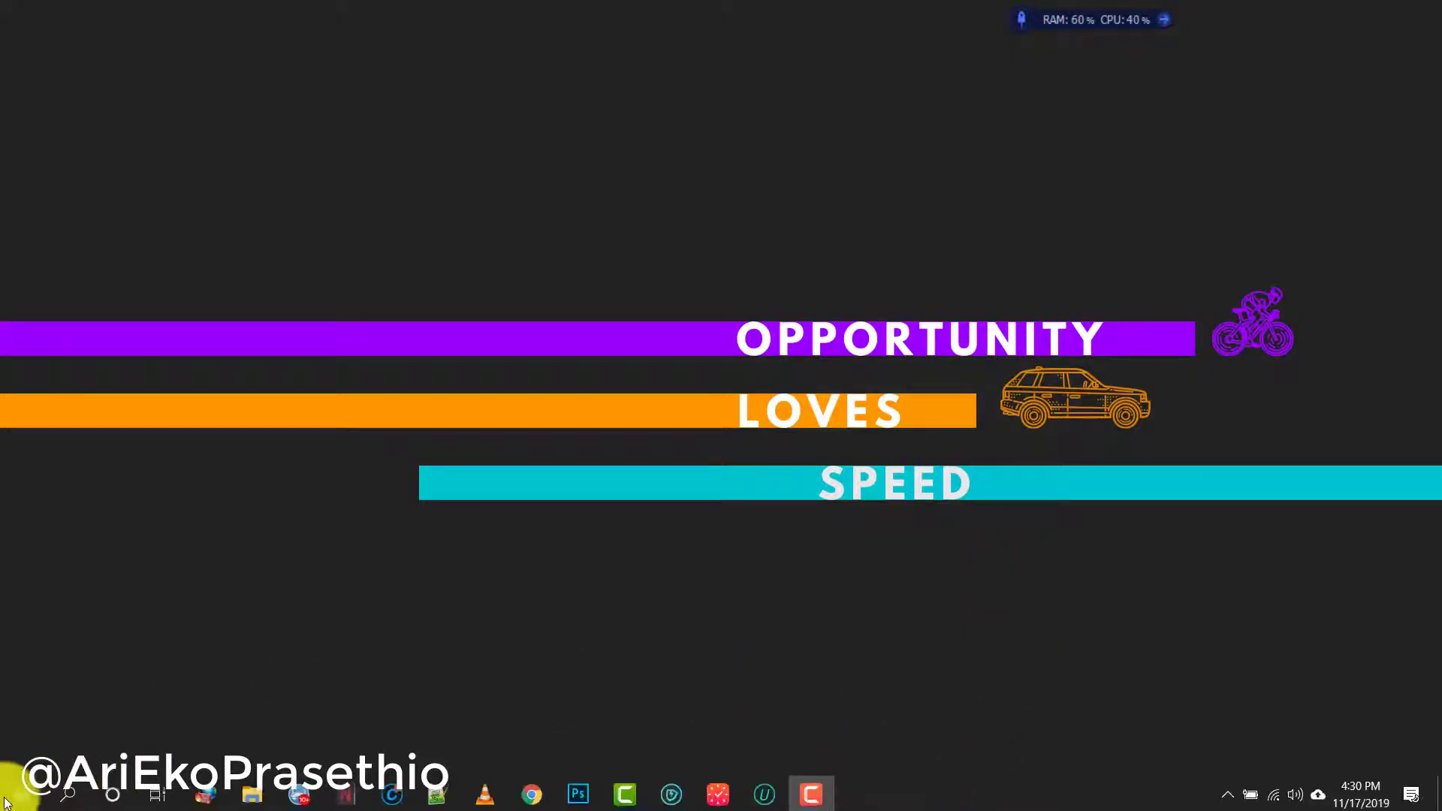
{"action": "left_click", "coordinate": [8, 800]}
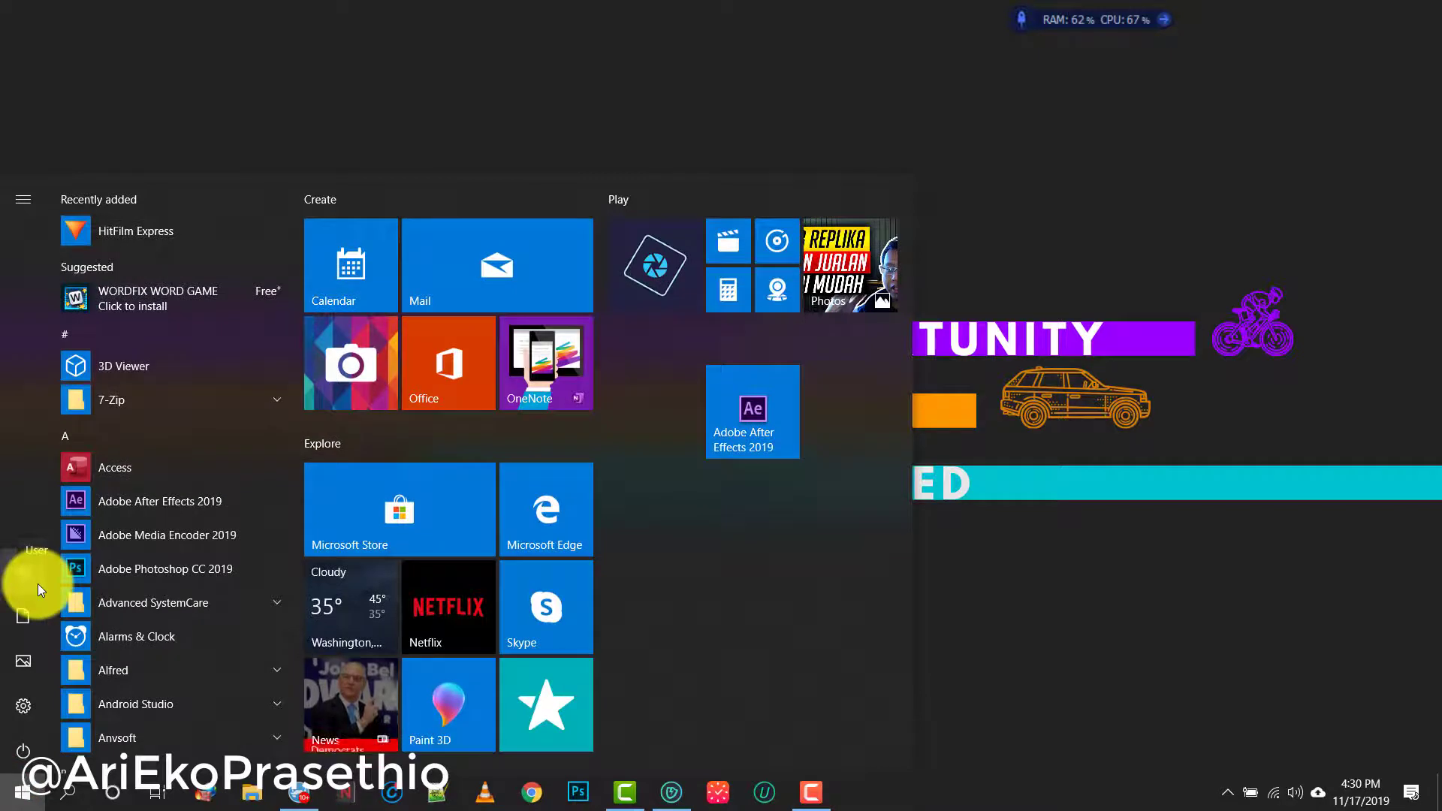
{"action": "type", "text": "hit"}
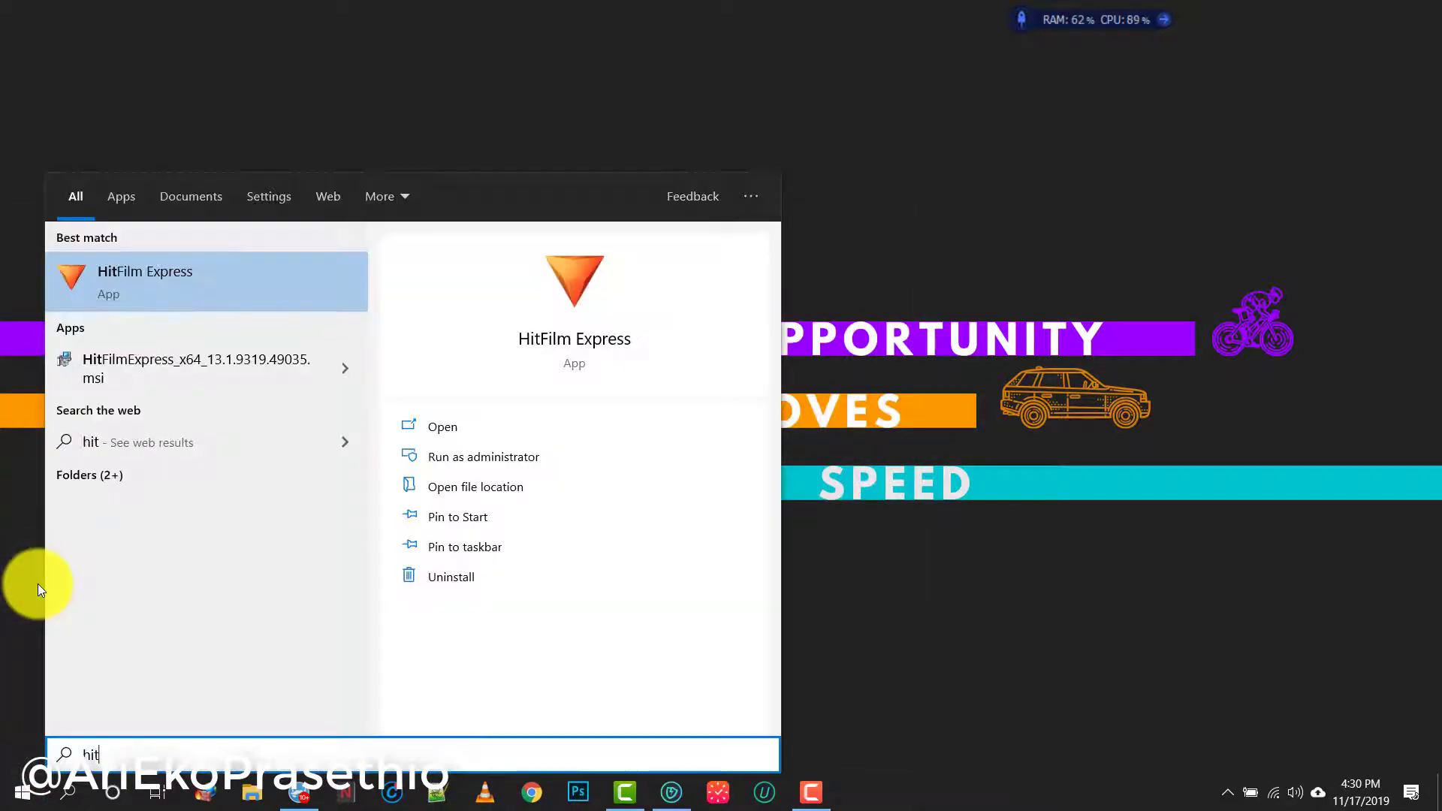
{"action": "left_click", "coordinate": [207, 281]}
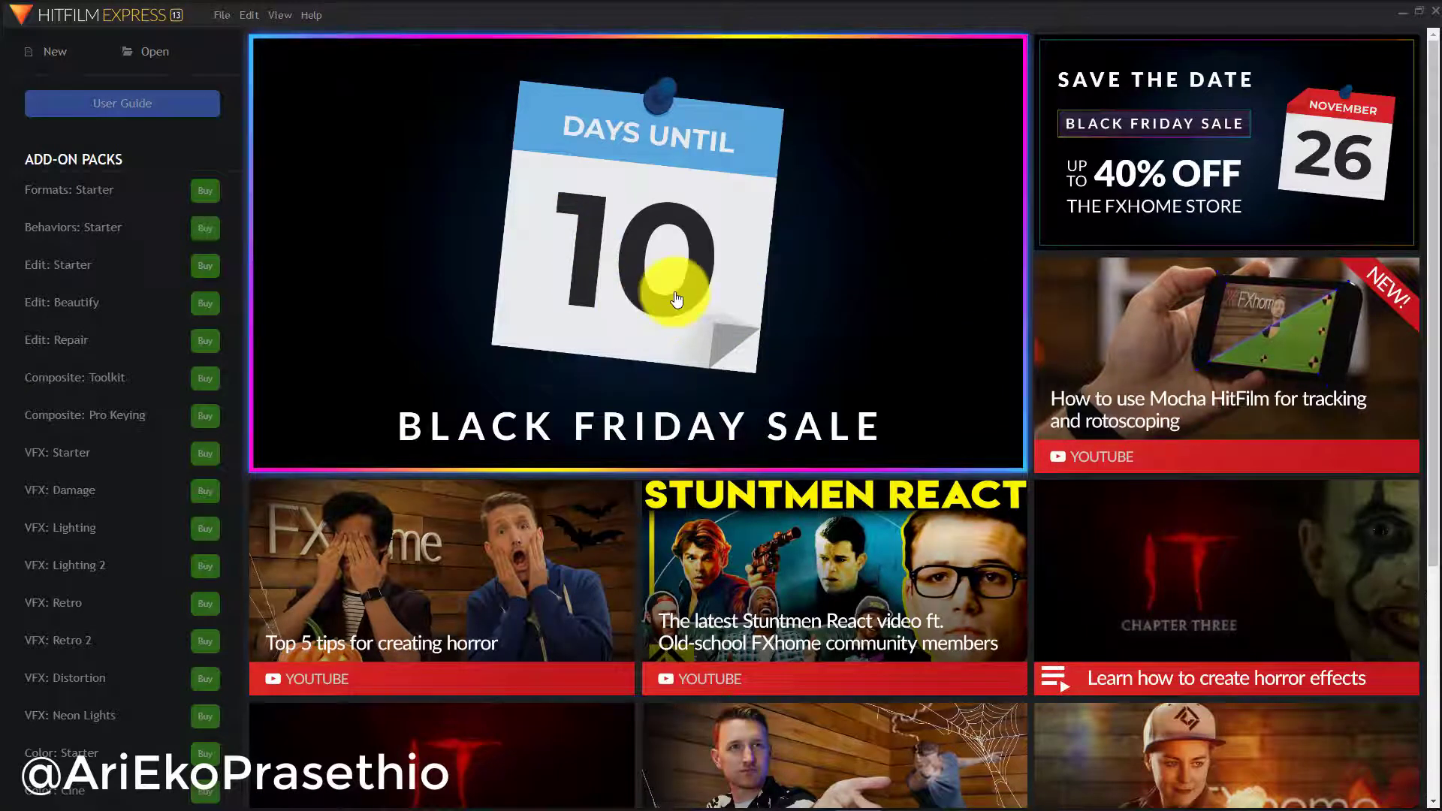
Create a new project with the default 1080p 25 fps settings and enter the editor
{"action": "left_click", "coordinate": [56, 50]}
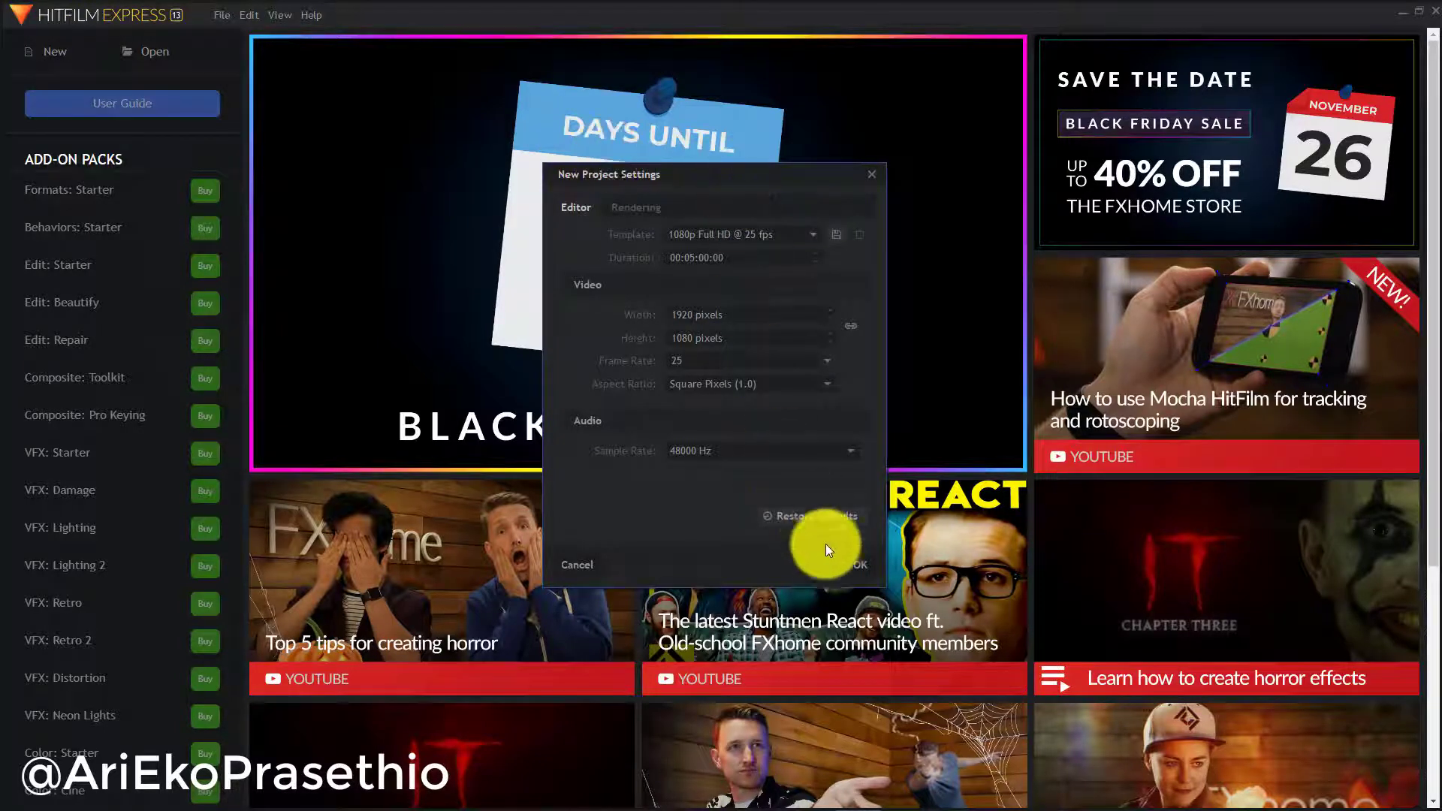
{"action": "left_click", "coordinate": [868, 567]}
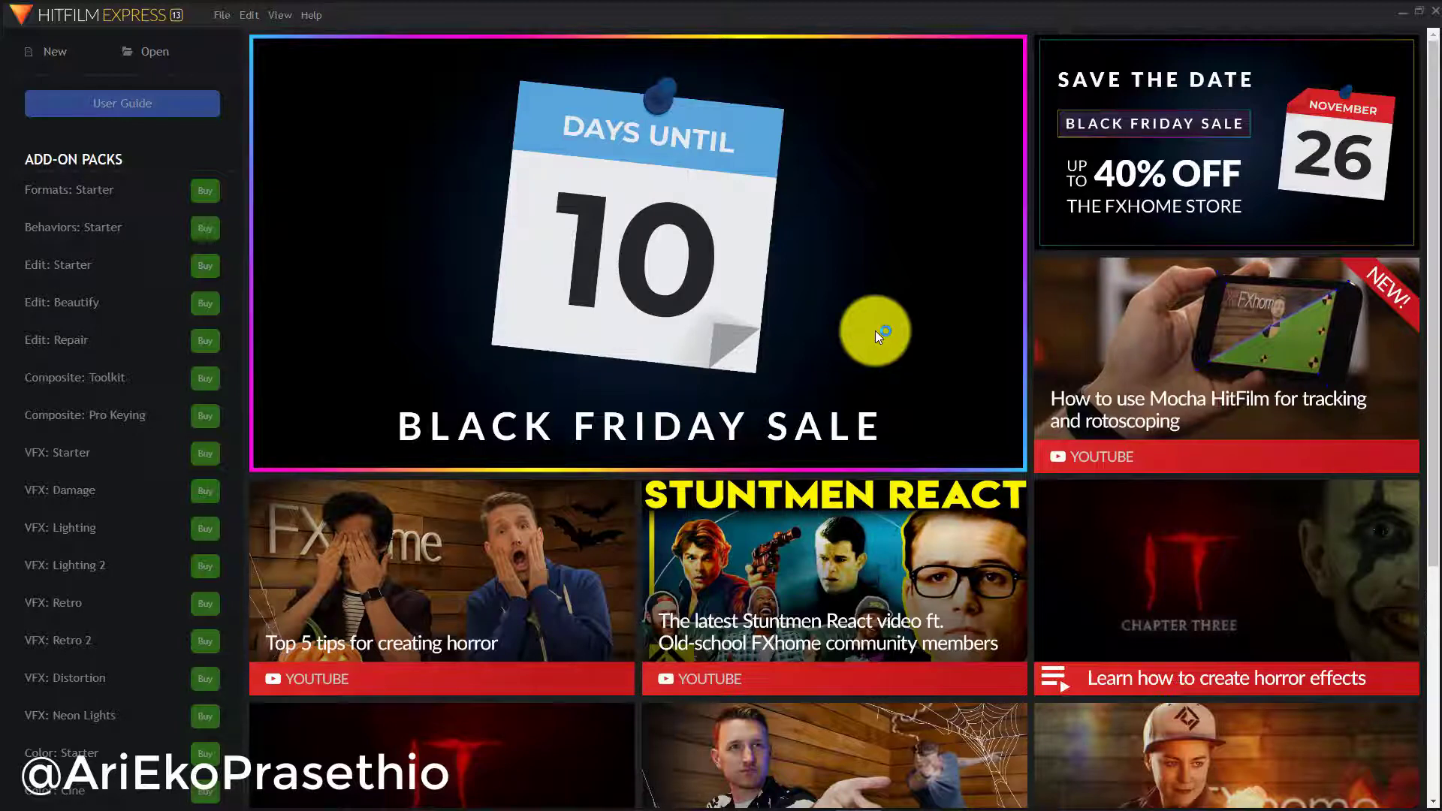
{"action": "key", "text": "ctrl+n"}
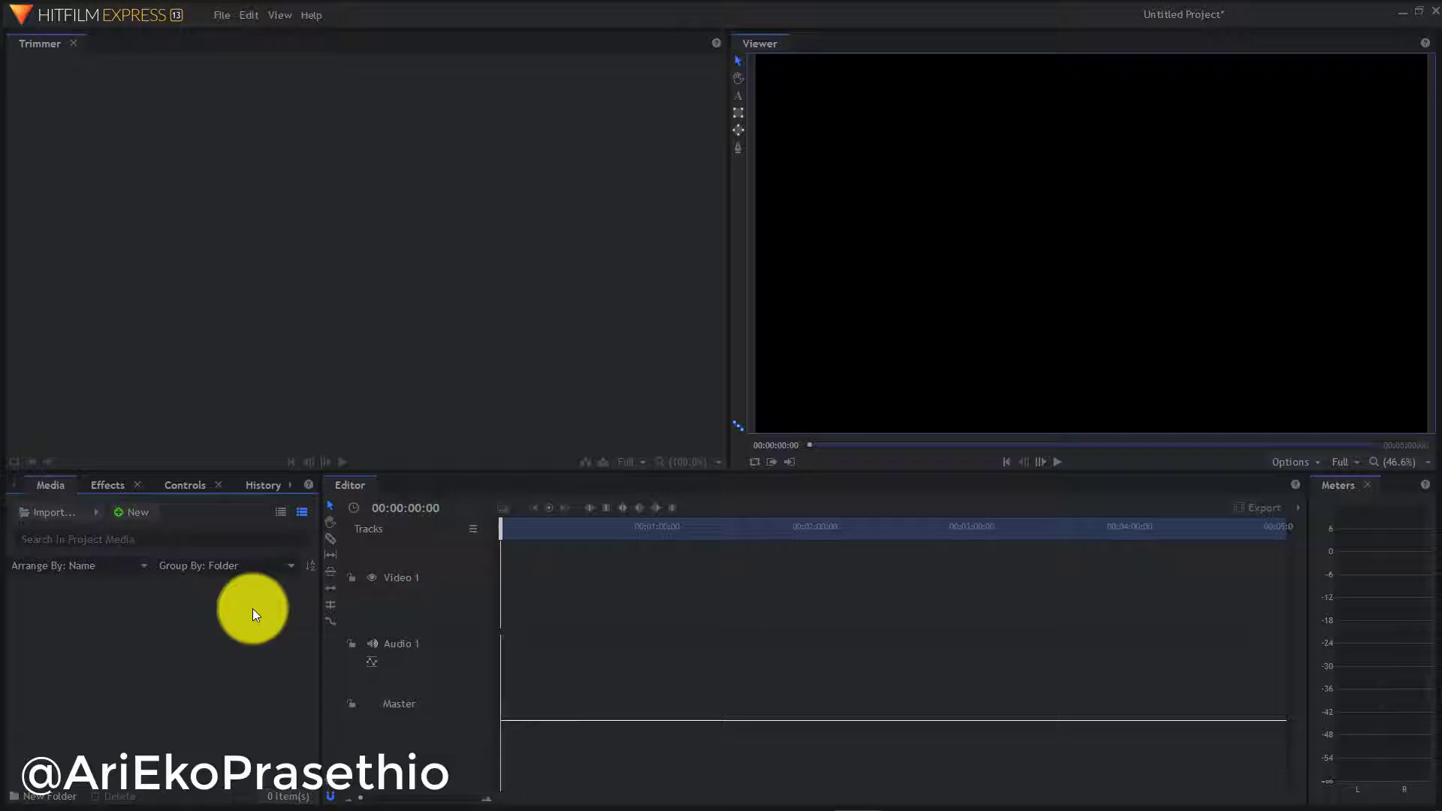
Browse the Effects, Controls, History and Text panels, then widen the Media panel so all fit
{"action": "left_click", "coordinate": [107, 485]}
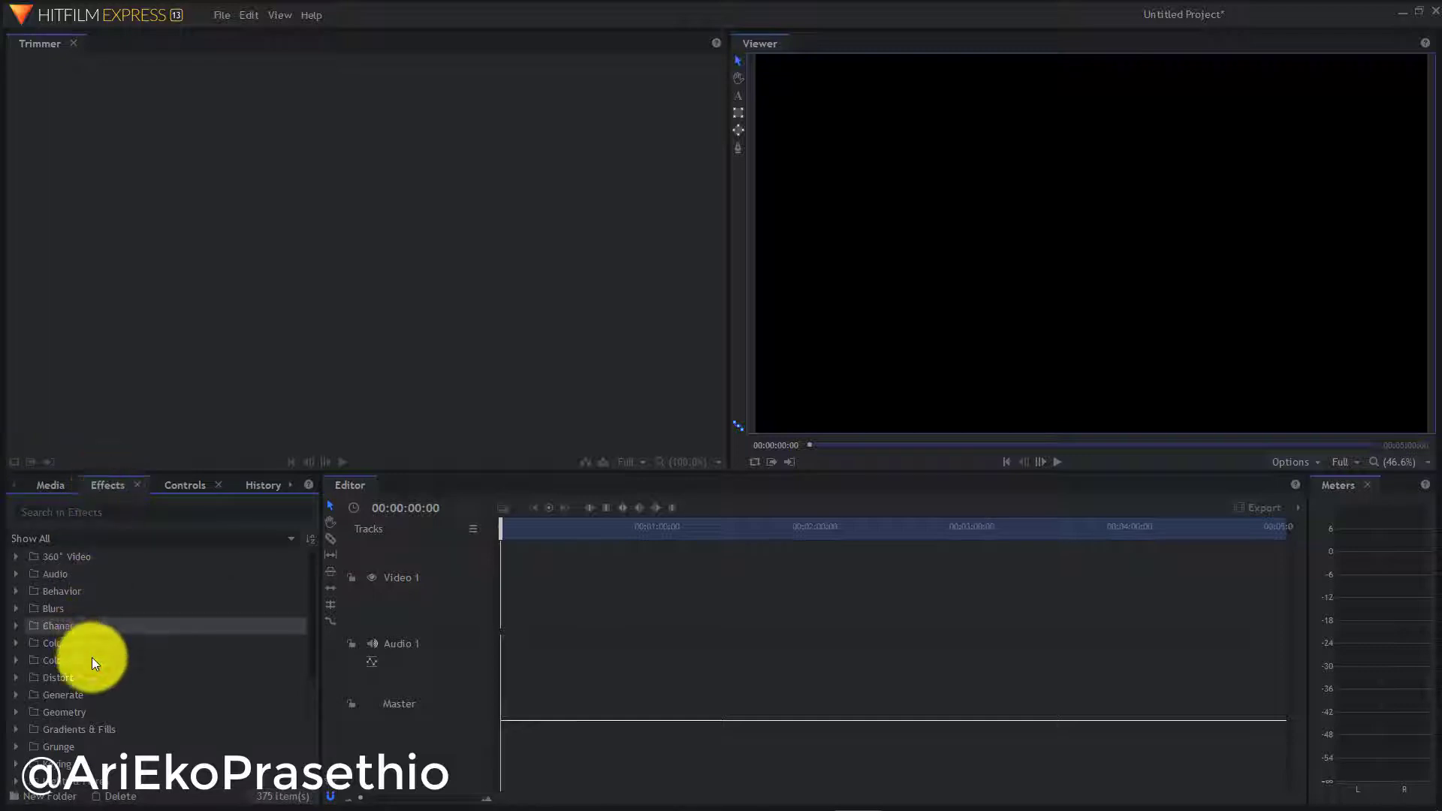
{"action": "left_click", "coordinate": [181, 488]}
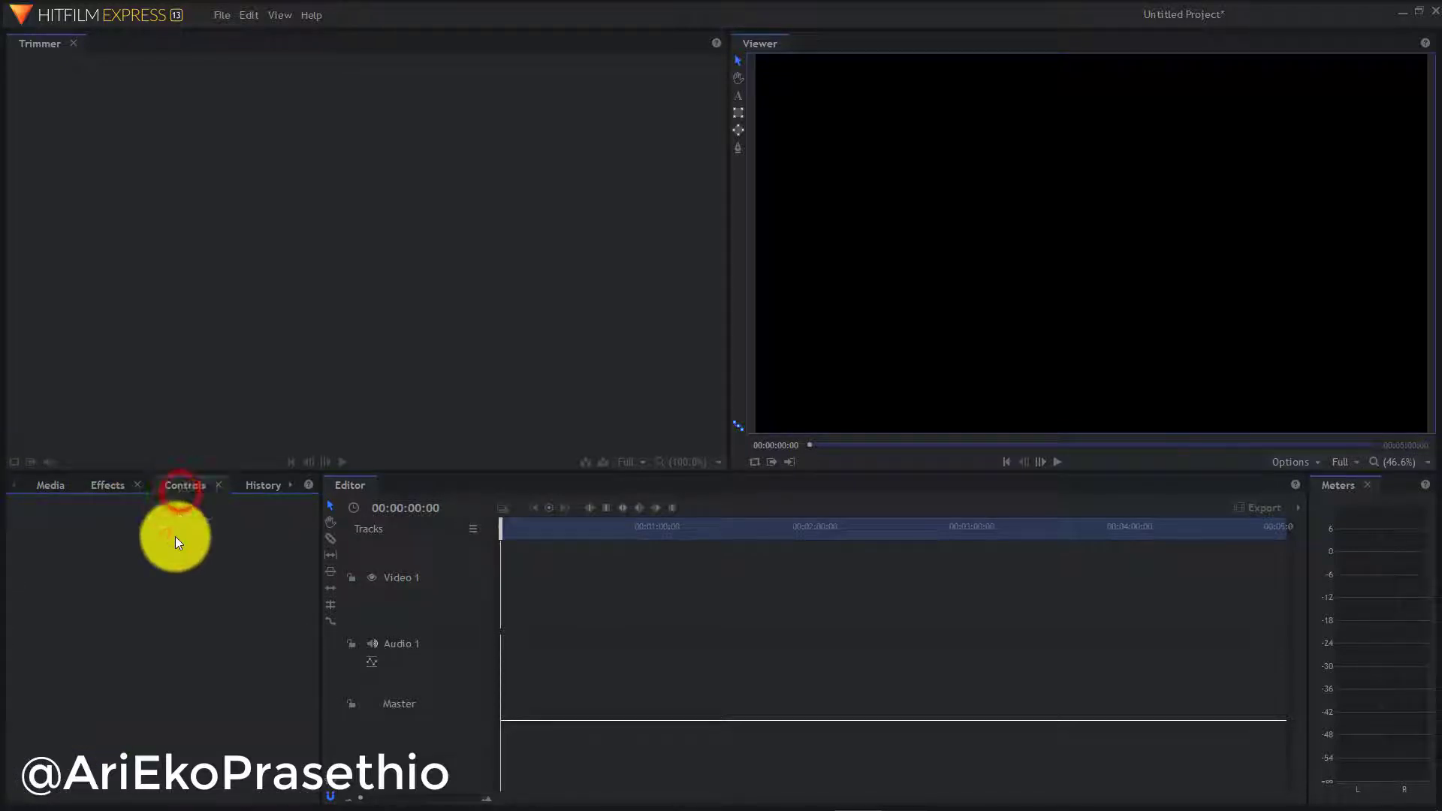
{"action": "left_click", "coordinate": [260, 484]}
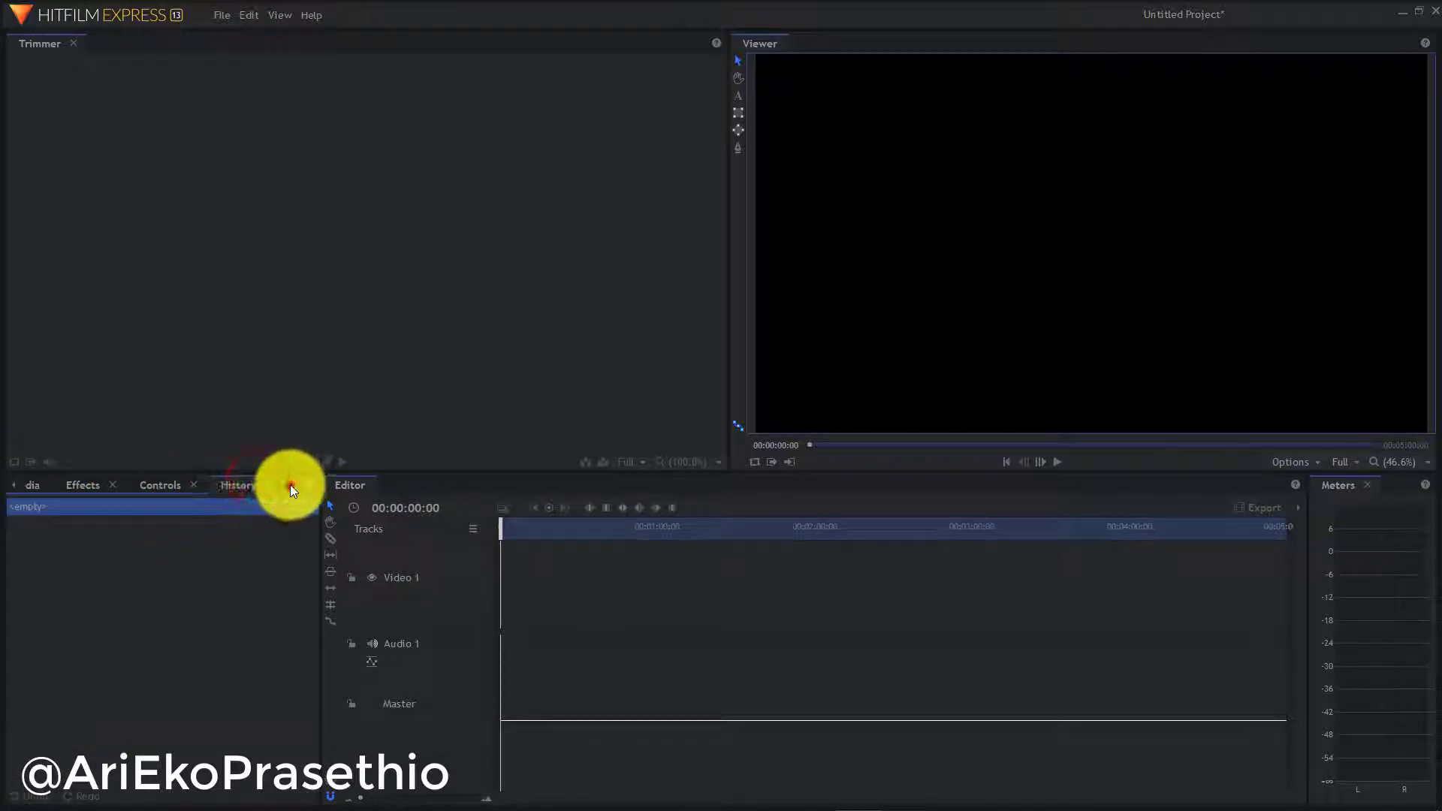
{"action": "left_click", "coordinate": [291, 488]}
{"action": "left_click", "coordinate": [259, 486]}
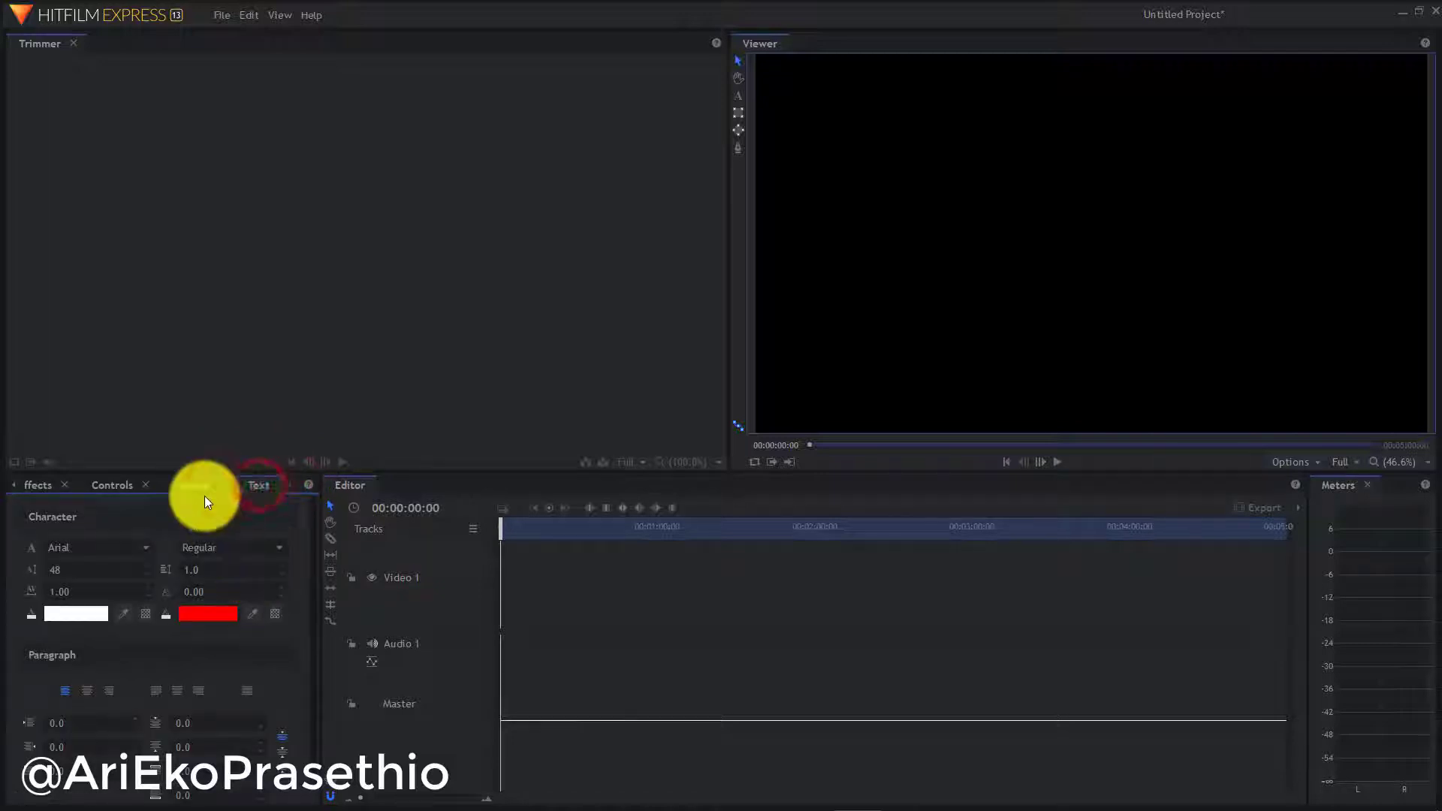
{"action": "left_click", "coordinate": [11, 486]}
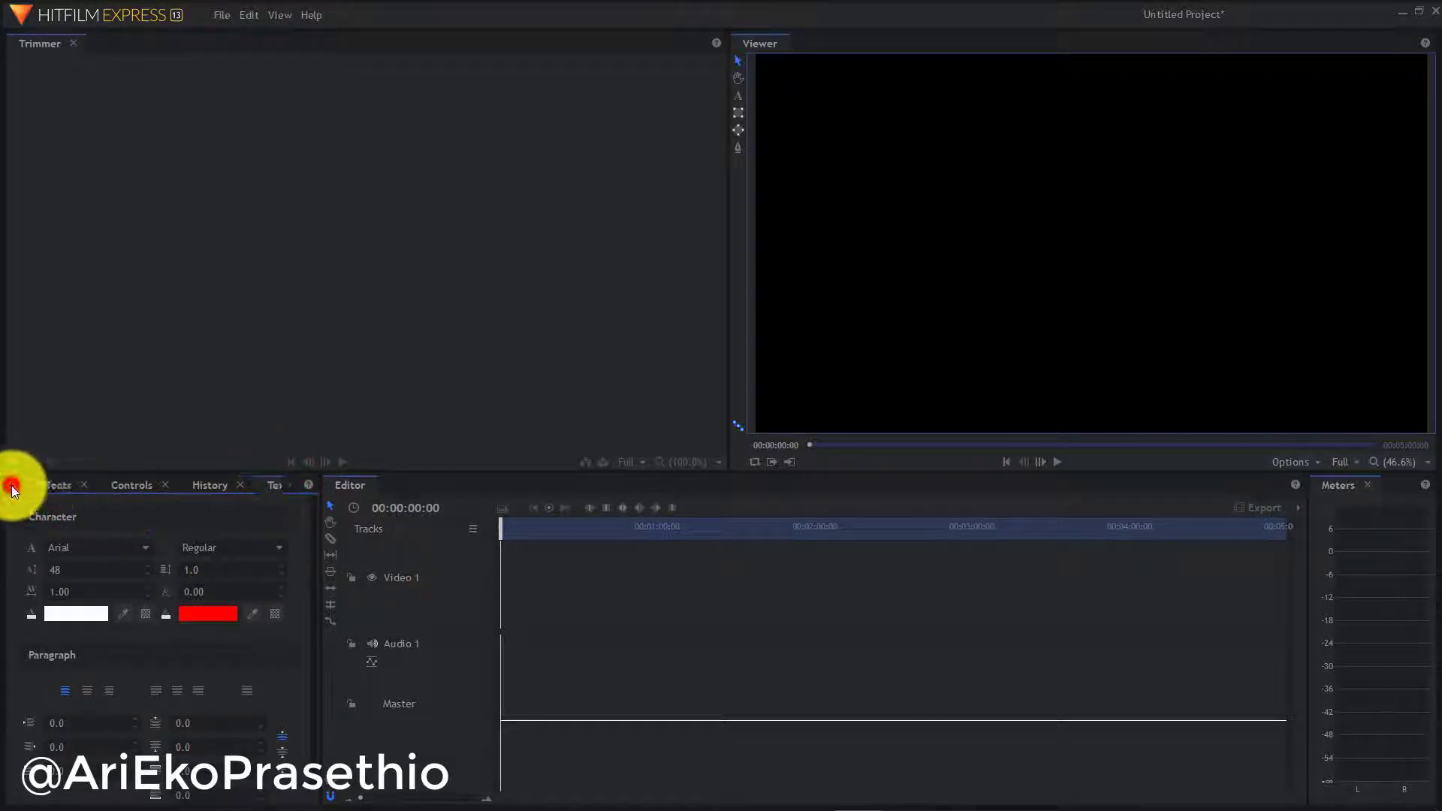
{"action": "left_click", "coordinate": [52, 484]}
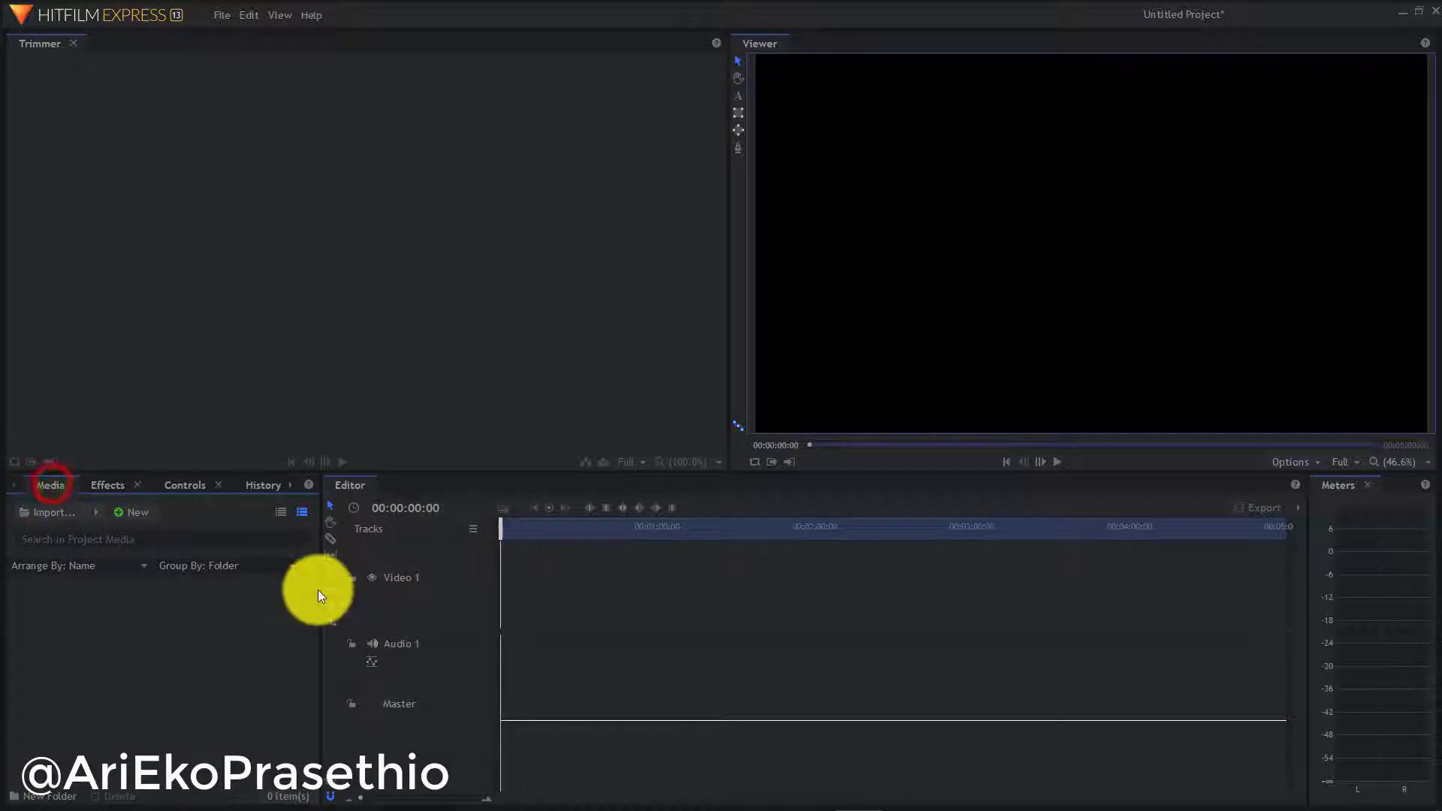
{"action": "left_click_drag", "start_coordinate": [321, 594], "coordinate": [354, 599]}
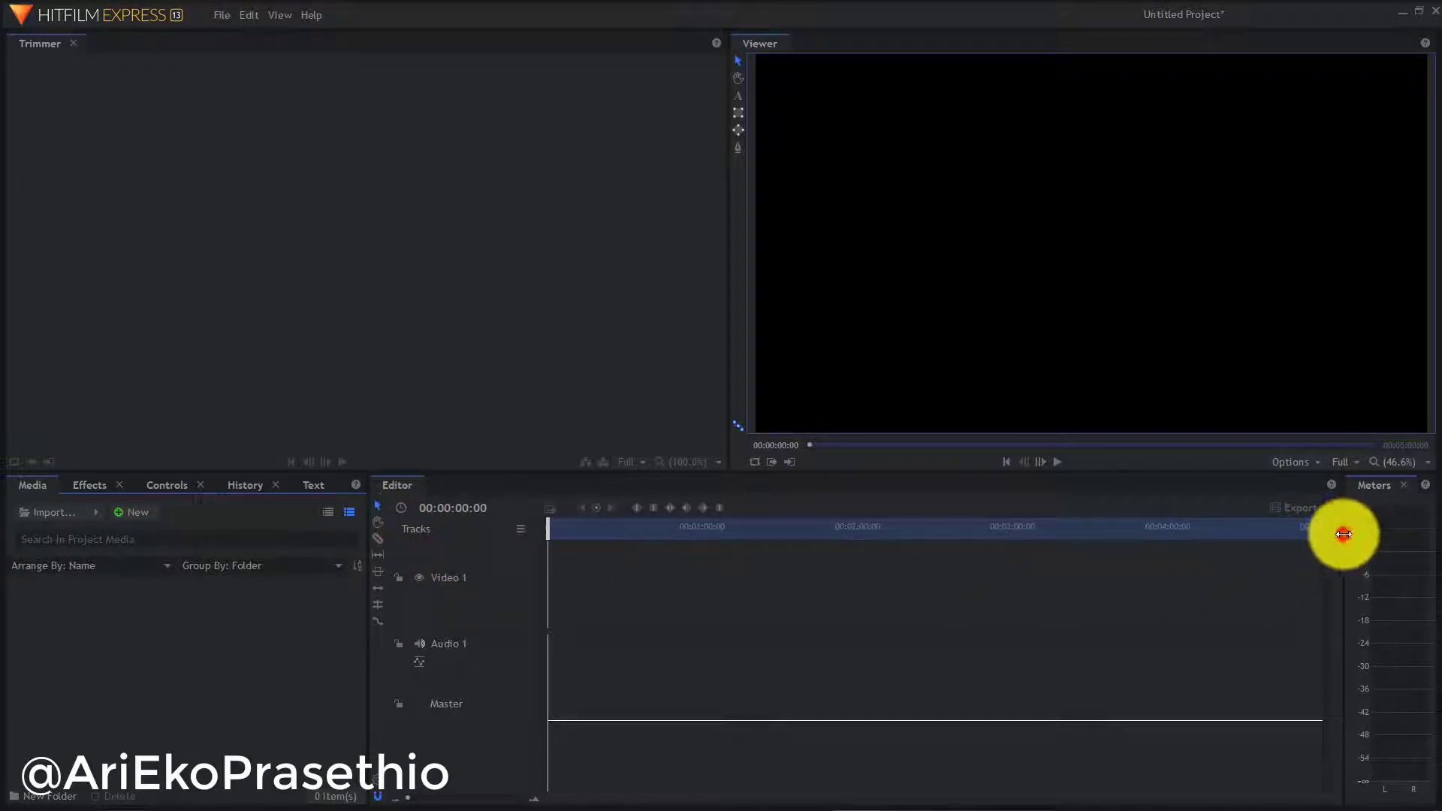
Widen the audio Meters panel by narrowing the Editor timeline
{"action": "left_click_drag", "start_coordinate": [1345, 534], "coordinate": [1272, 550]}
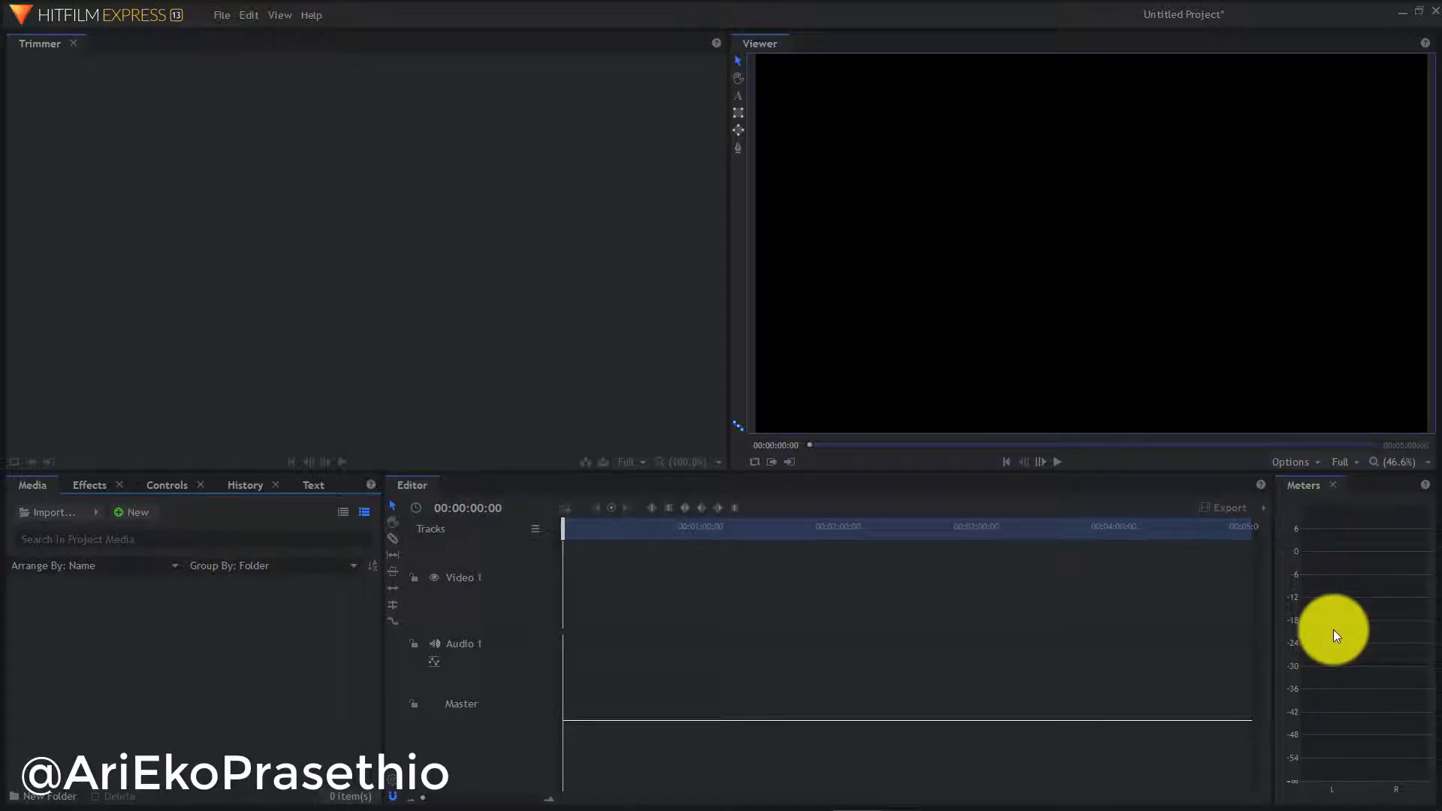
Import 'AYO JELAJAHI IMAJINASI MU BERSAMA SUPER HAFIZ - YouTube.mp4' from Downloads > Video into Media
{"action": "left_click", "coordinate": [69, 516]}
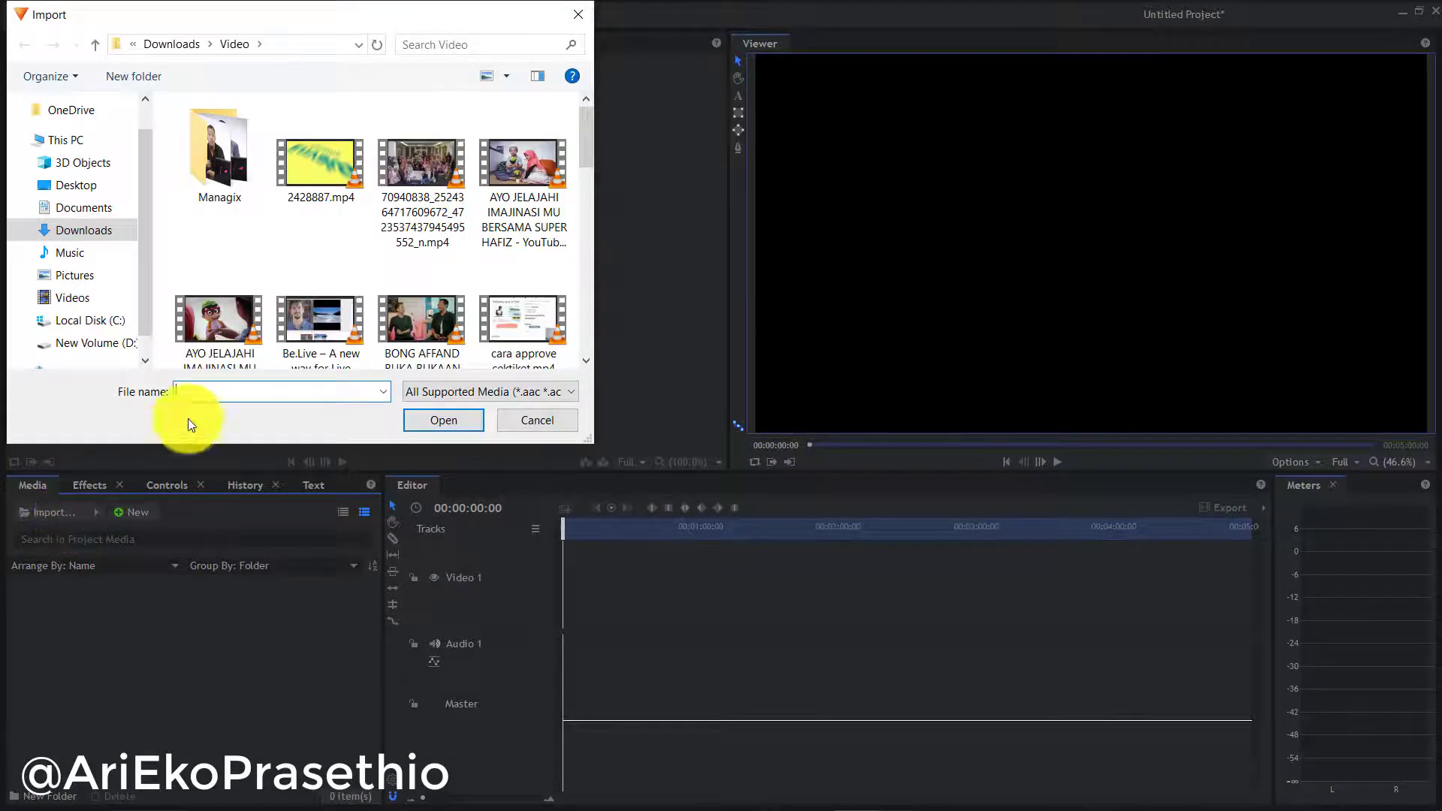
{"action": "left_click", "coordinate": [508, 171]}
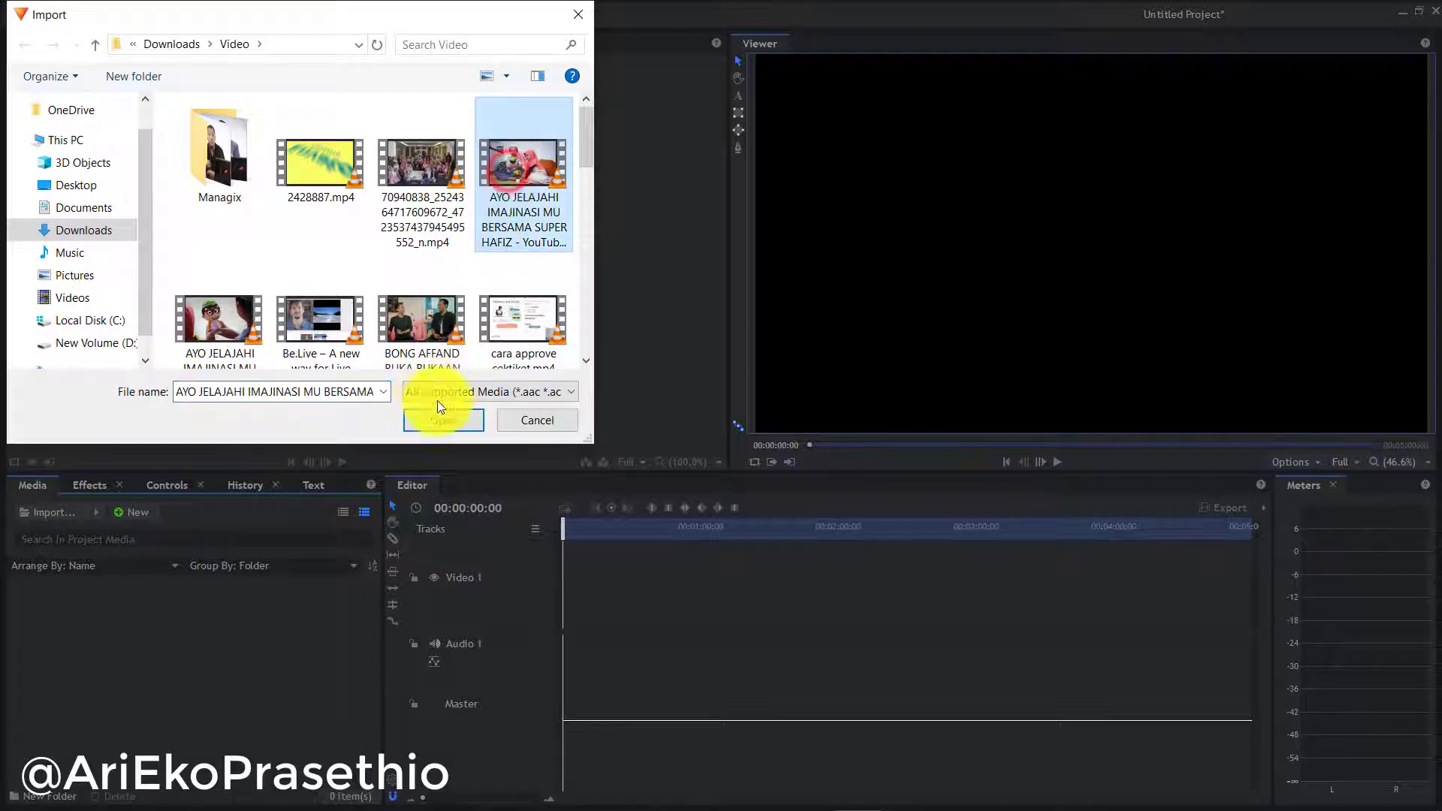
{"action": "left_click", "coordinate": [446, 419]}
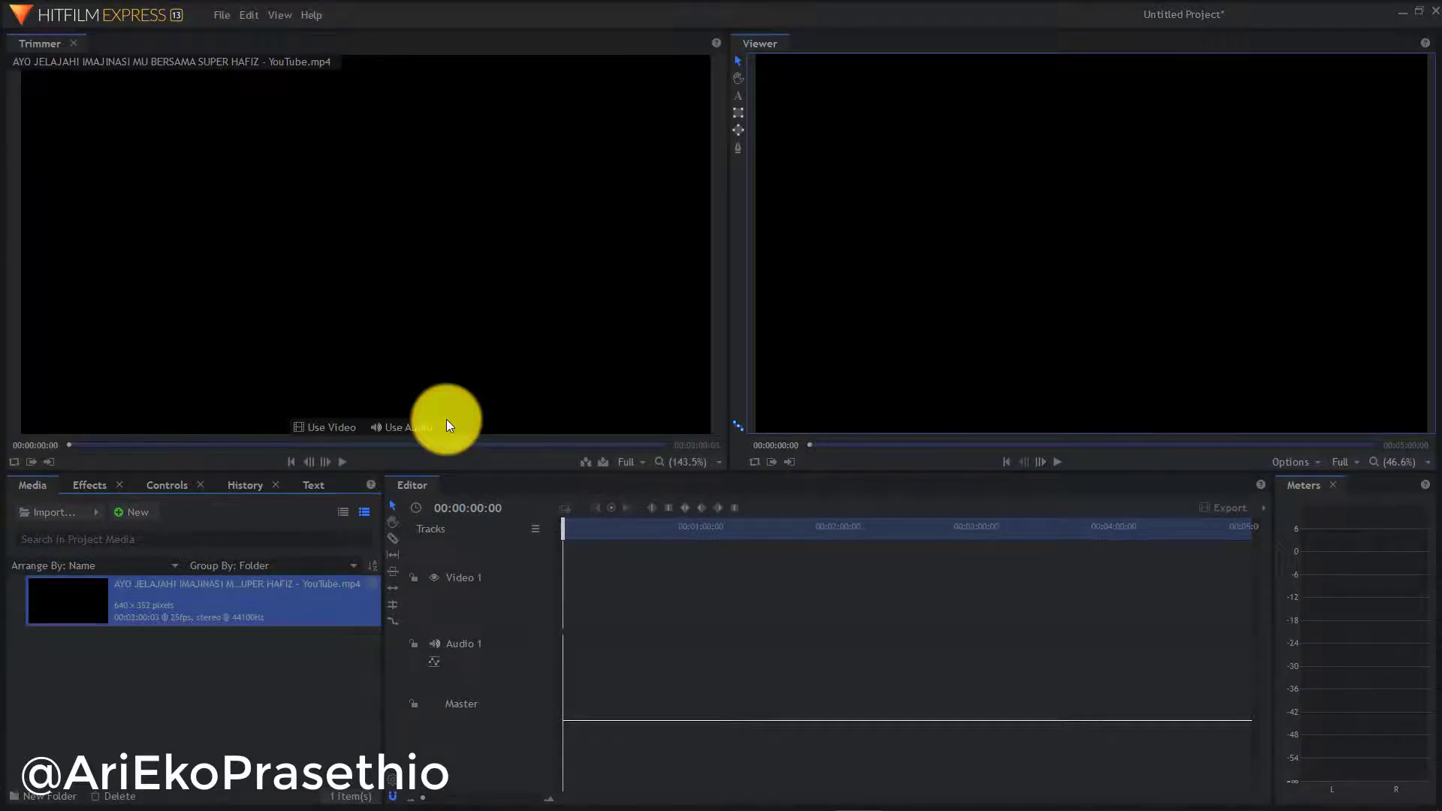
{"action": "left_click", "coordinate": [193, 678]}
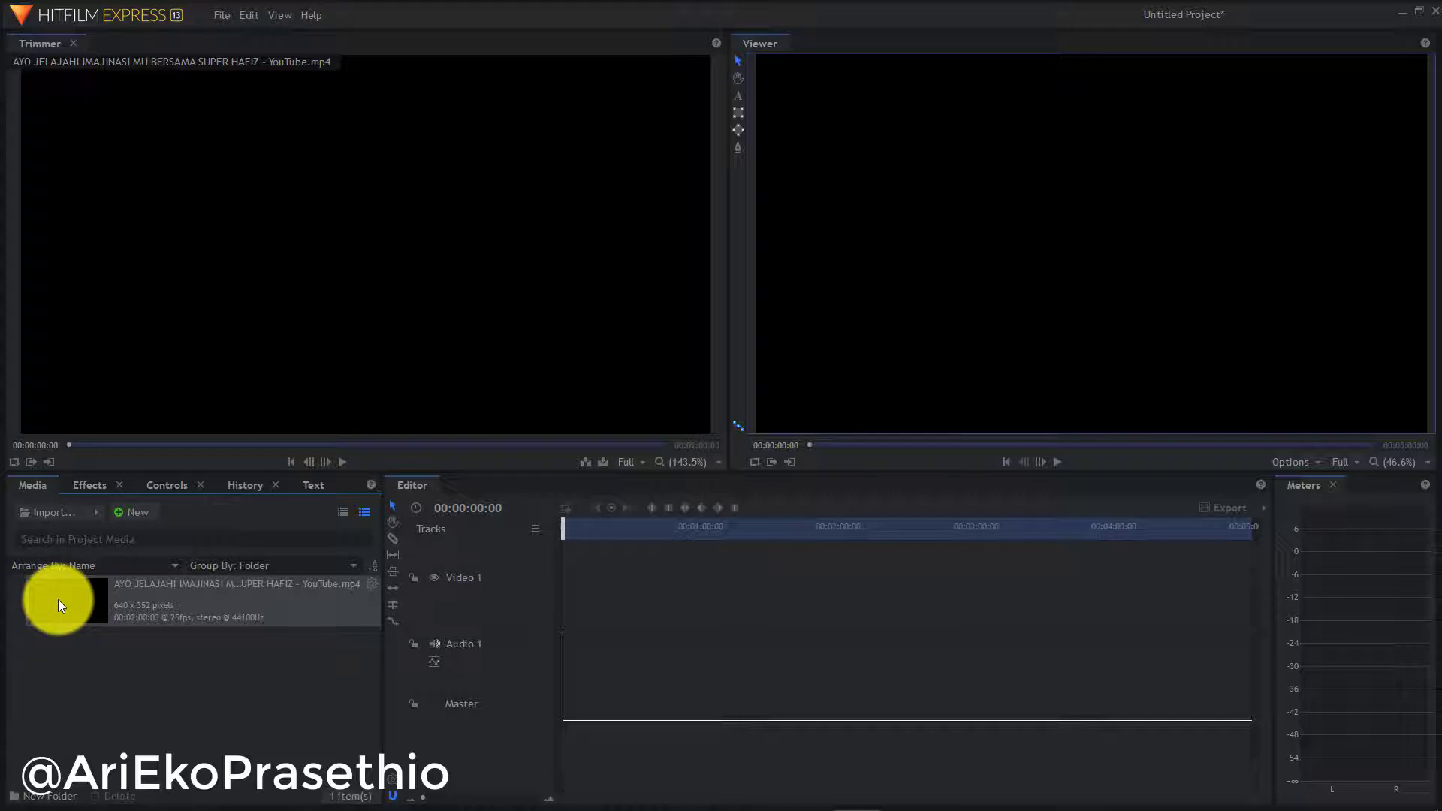
Add the SUPER HAFIZ clip to the timeline with matching sequence settings and preview it to 00:00:56:13
{"action": "left_click_drag", "start_coordinate": [59, 600], "coordinate": [562, 601]}
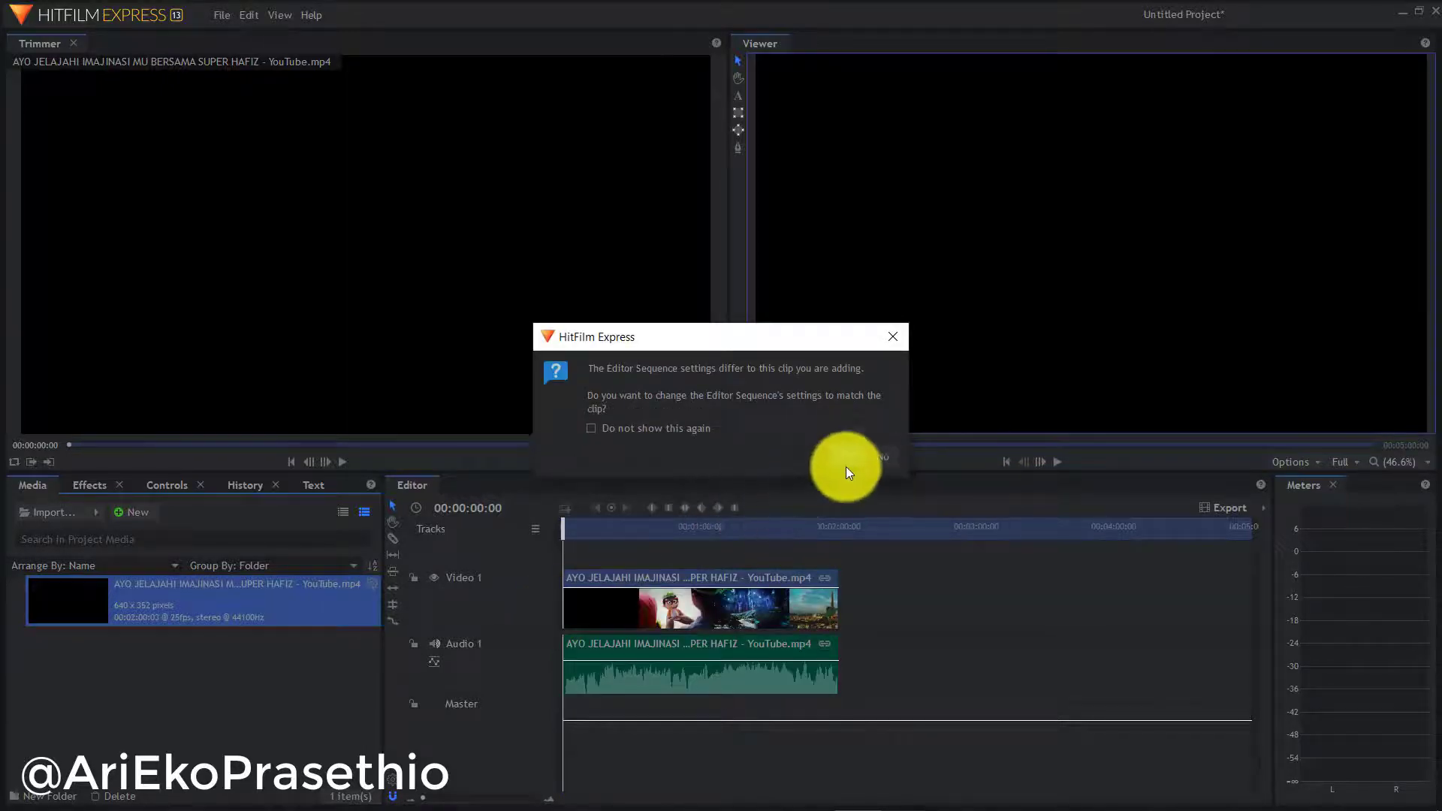
{"action": "left_click", "coordinate": [846, 458]}
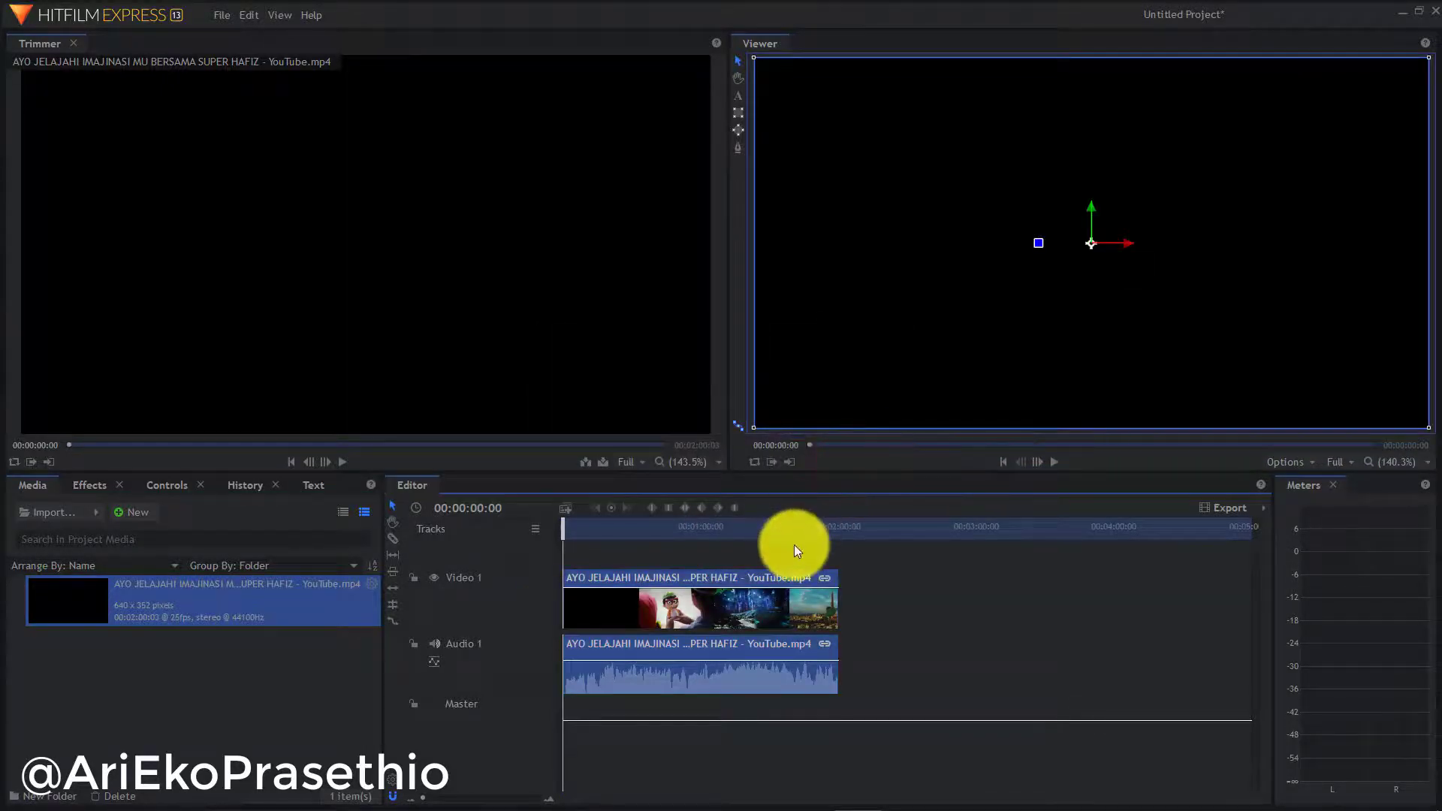
{"action": "left_click", "coordinate": [667, 525]}
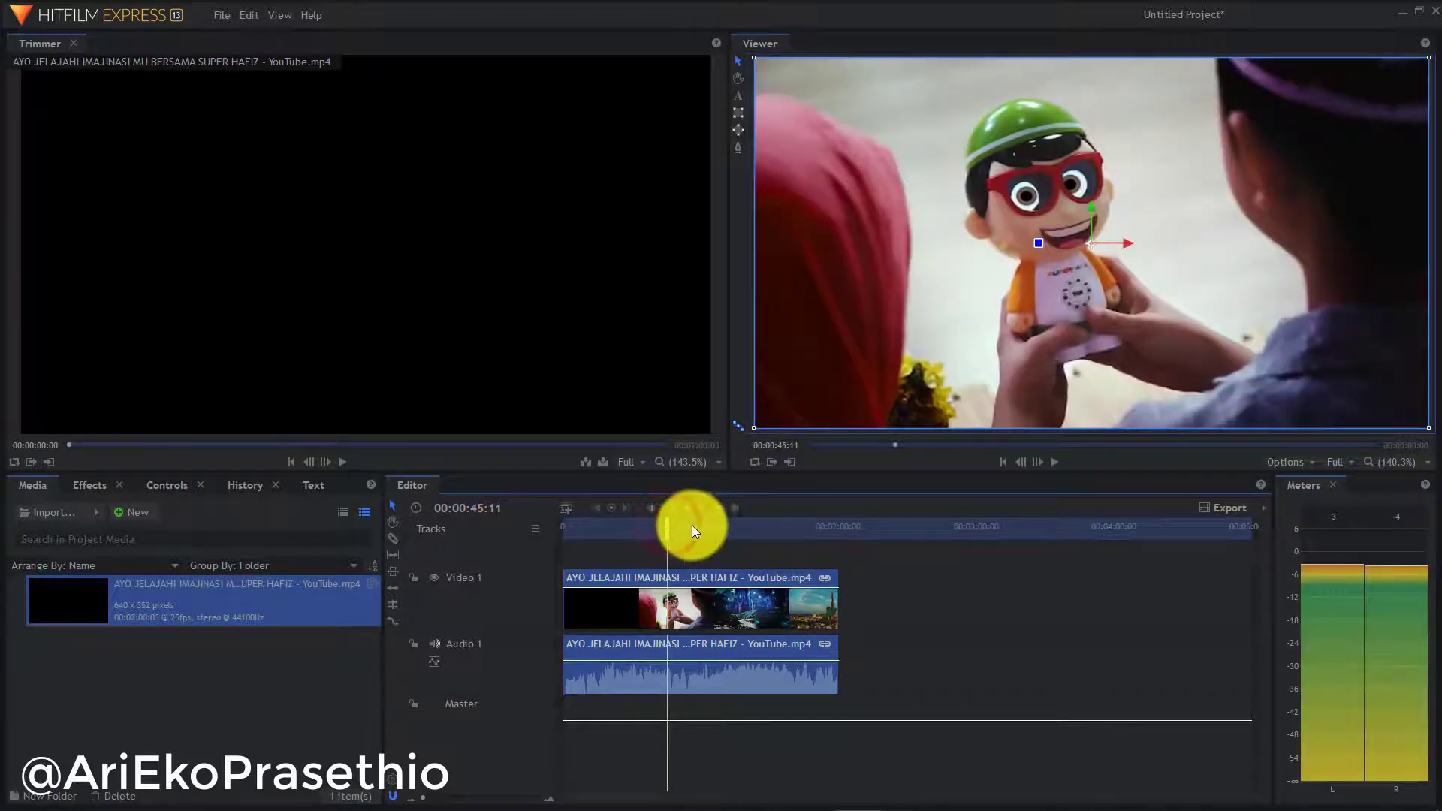
{"action": "left_click", "coordinate": [701, 525]}
{"action": "left_click", "coordinate": [610, 530]}
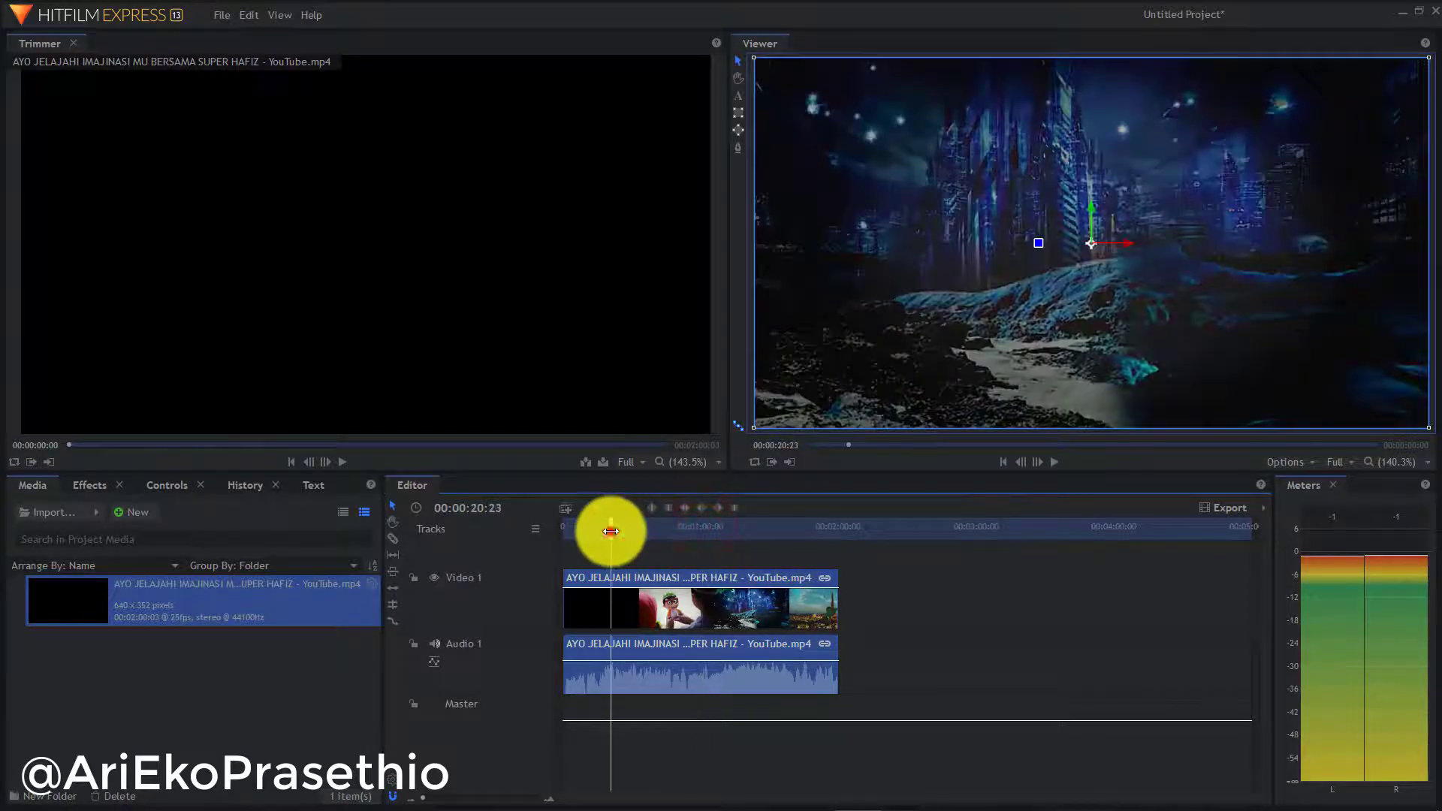
{"action": "left_click", "coordinate": [1054, 463]}
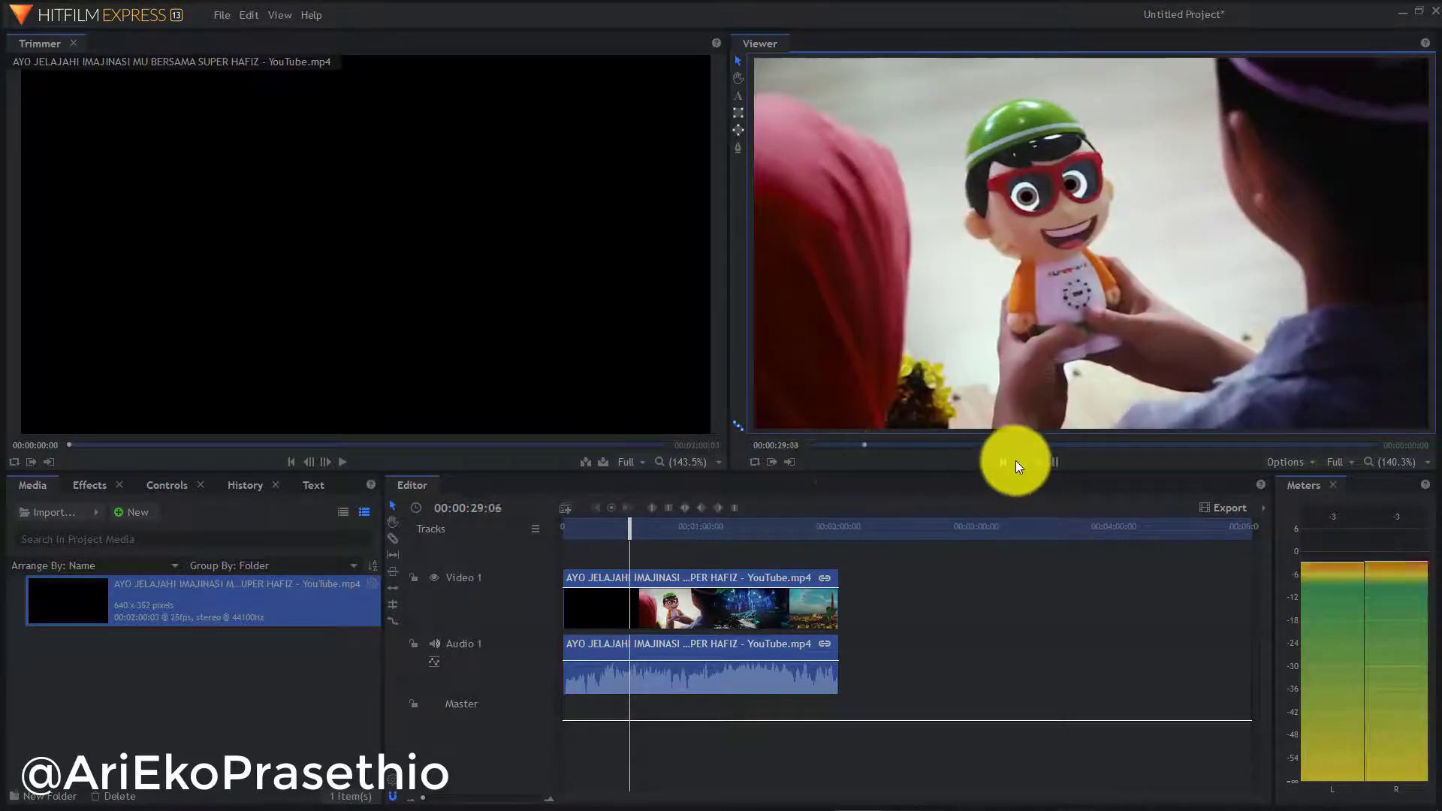
{"action": "left_click", "coordinate": [986, 349]}
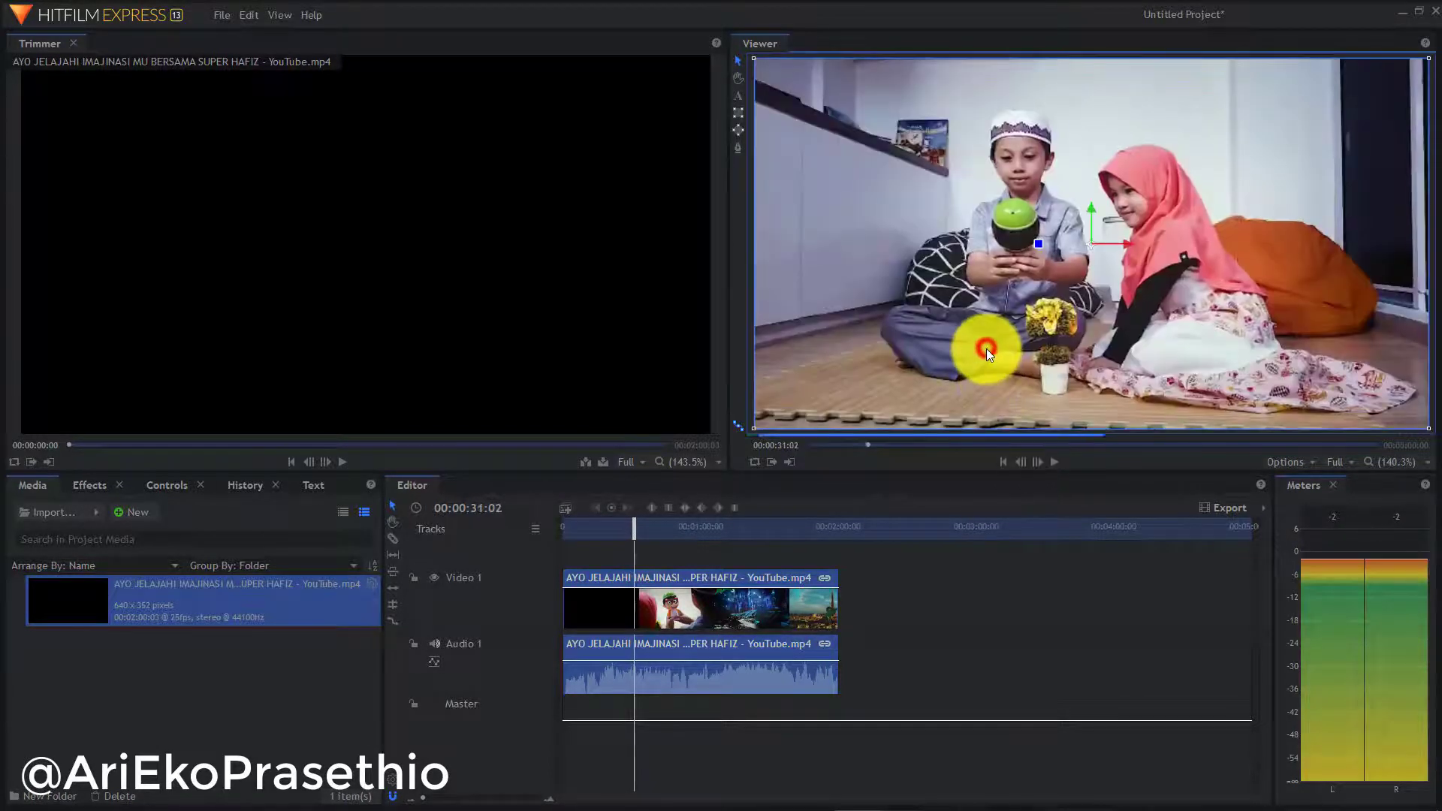
{"action": "left_click", "coordinate": [693, 527]}
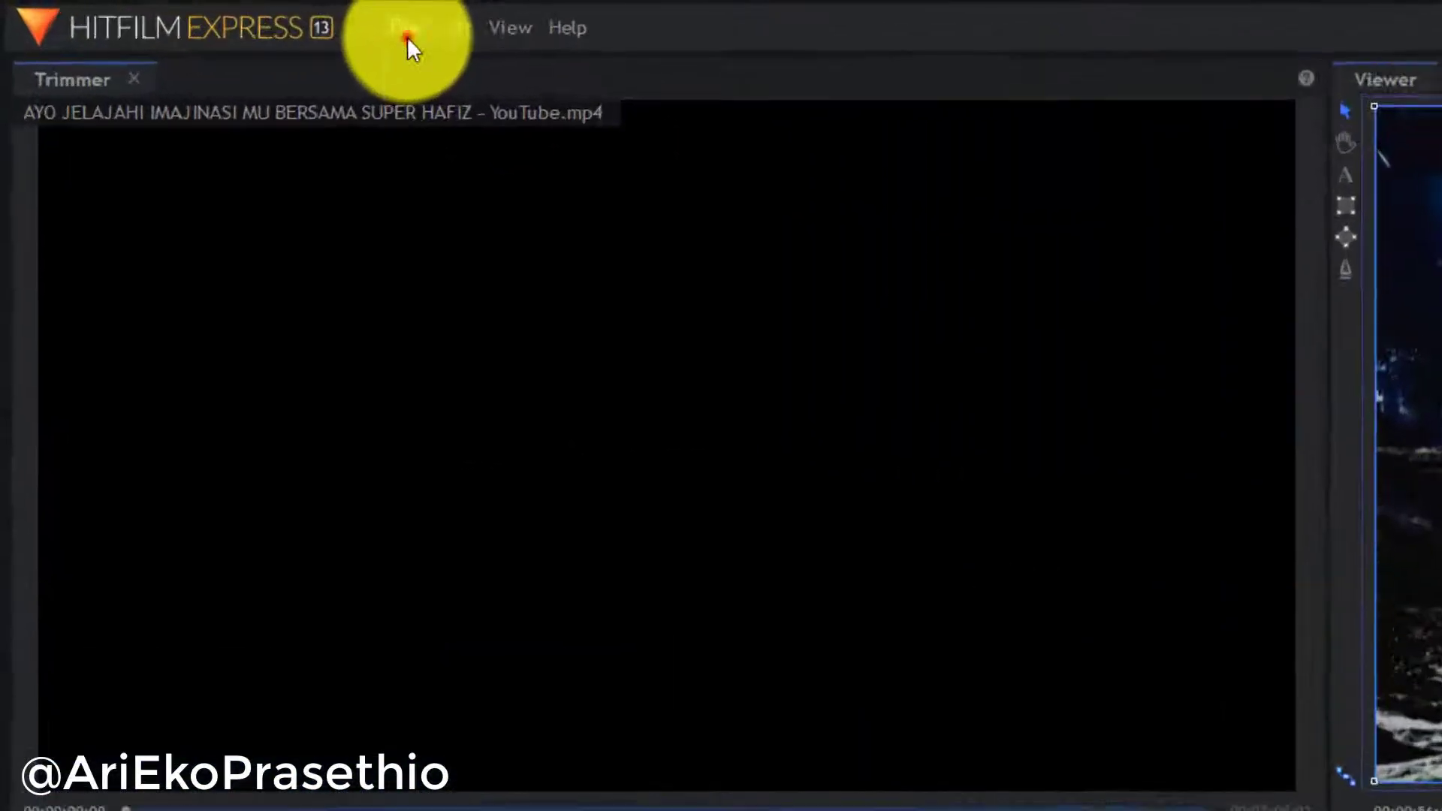
Set the project frame width to 108 and height to 446 in Project Settings, then zoom the Viewer out
{"action": "left_click", "coordinate": [222, 18]}
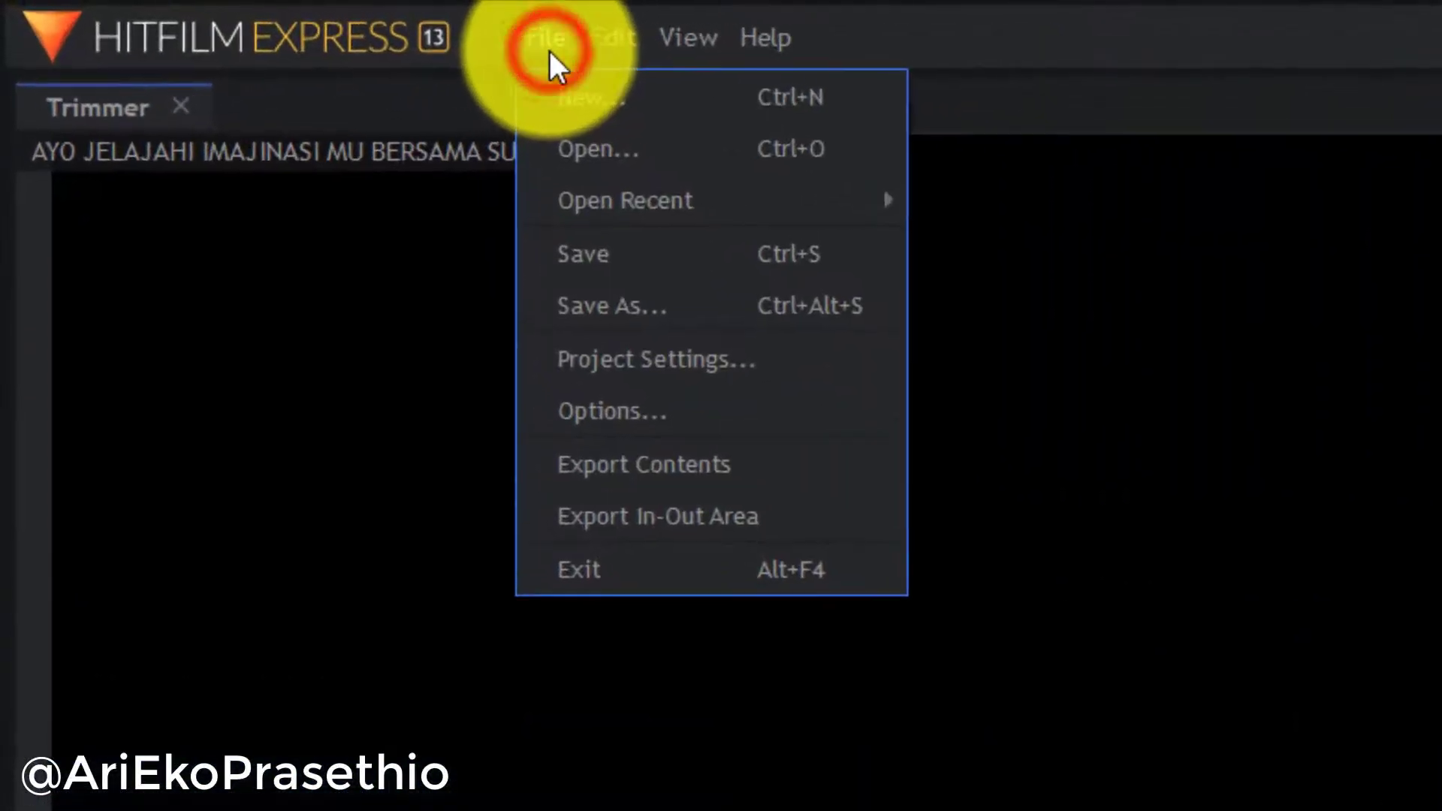
{"action": "left_click", "coordinate": [661, 360]}
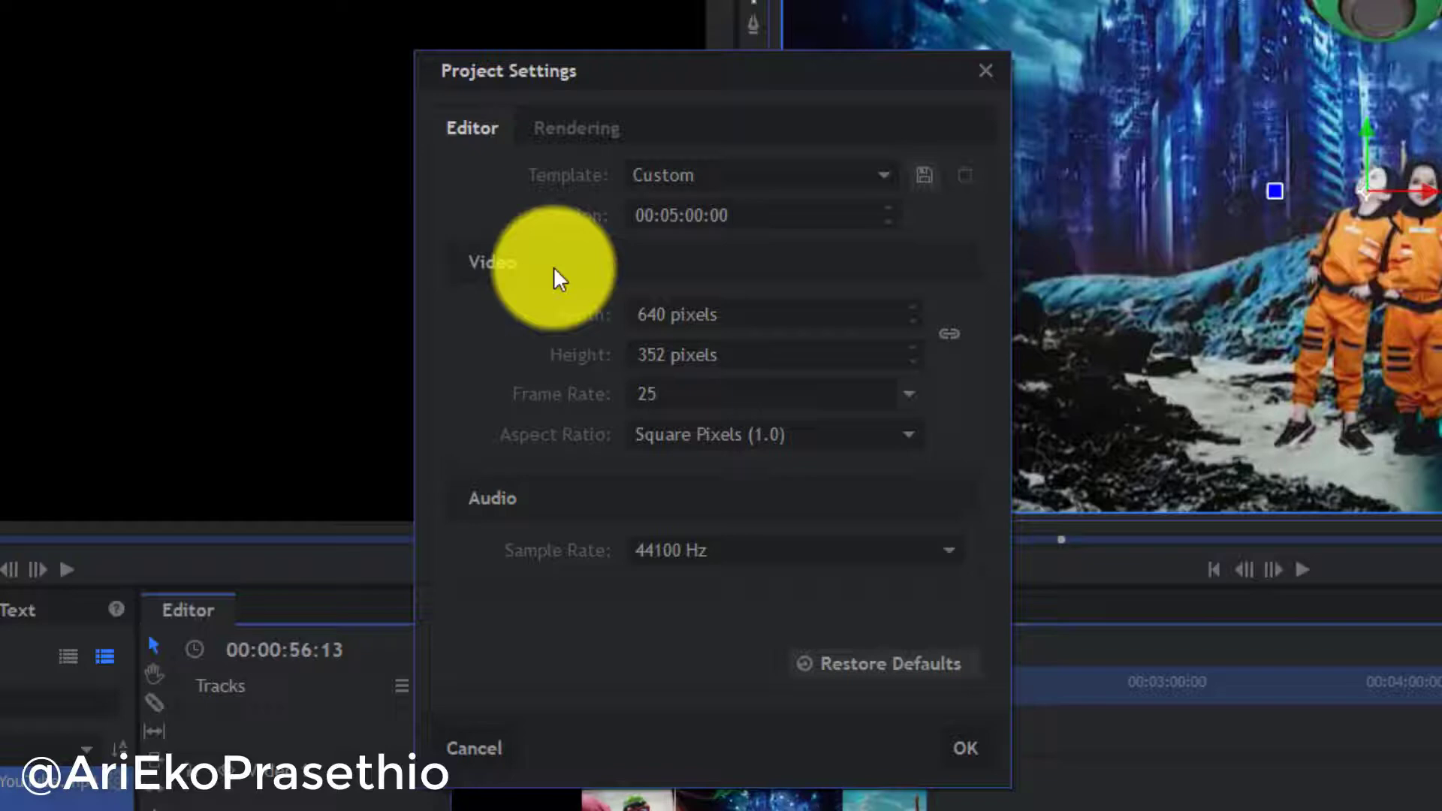
{"action": "left_click", "coordinate": [647, 313]}
{"action": "double_click", "coordinate": [648, 314]}
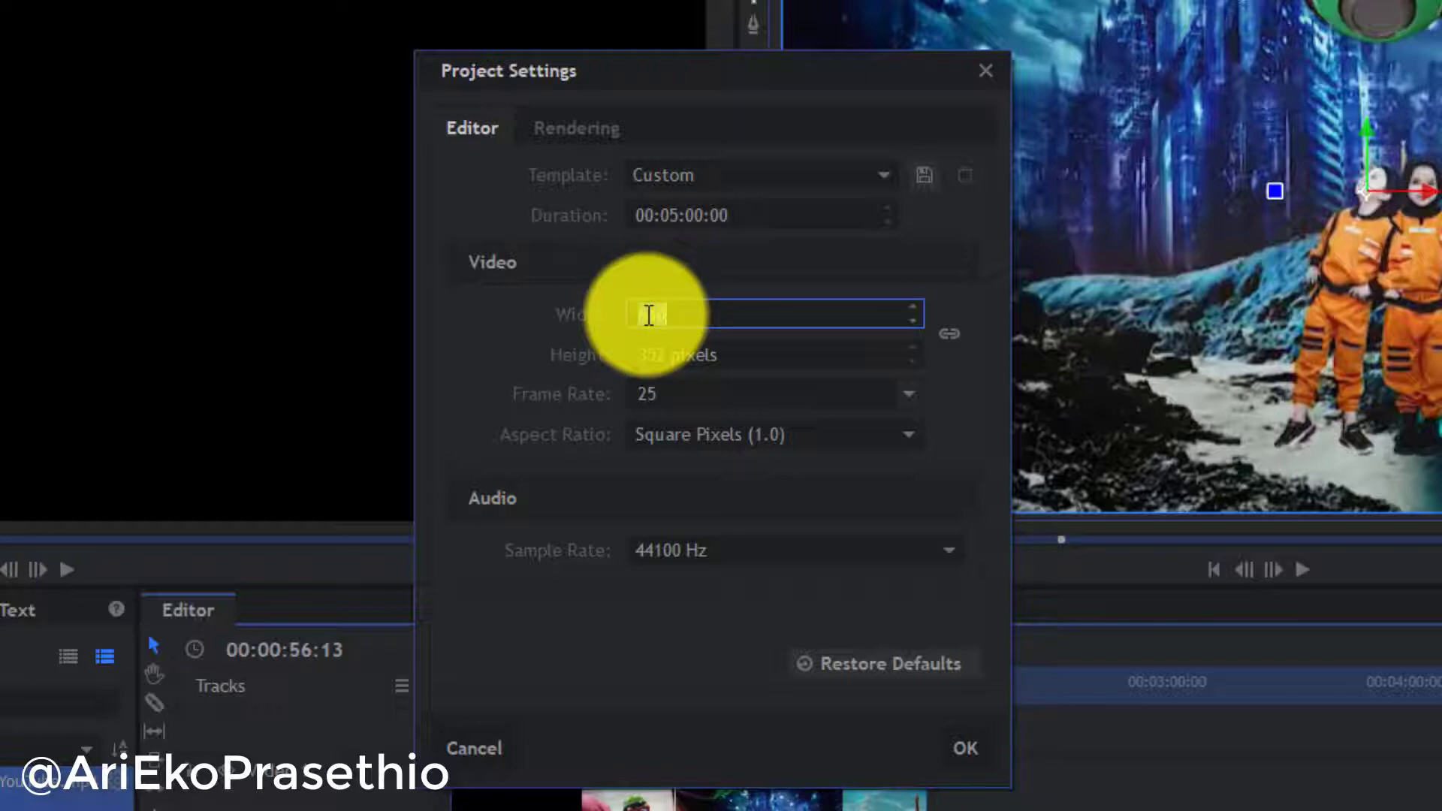
{"action": "type", "text": "108"}
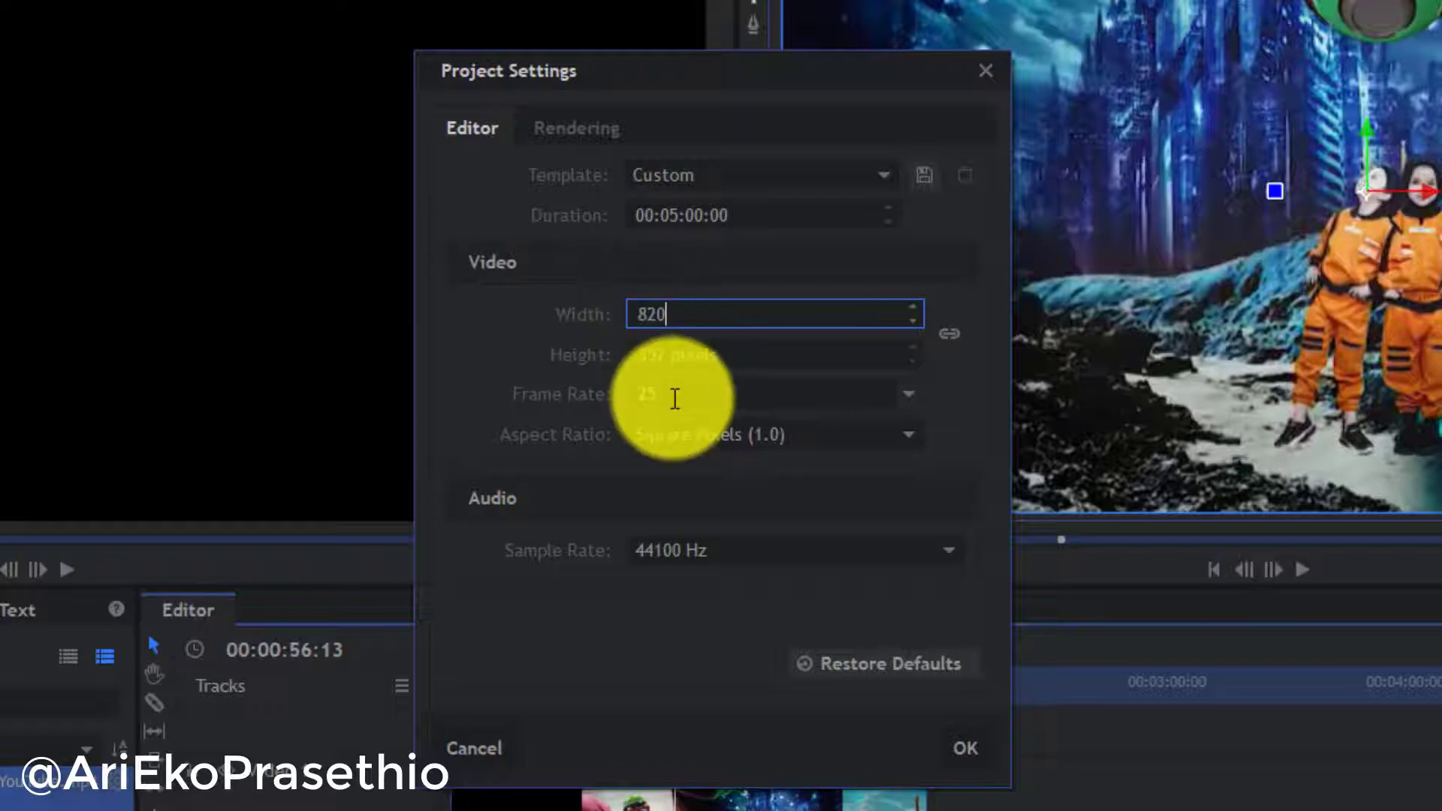
{"action": "left_click", "coordinate": [680, 359]}
{"action": "double_click", "coordinate": [678, 361]}
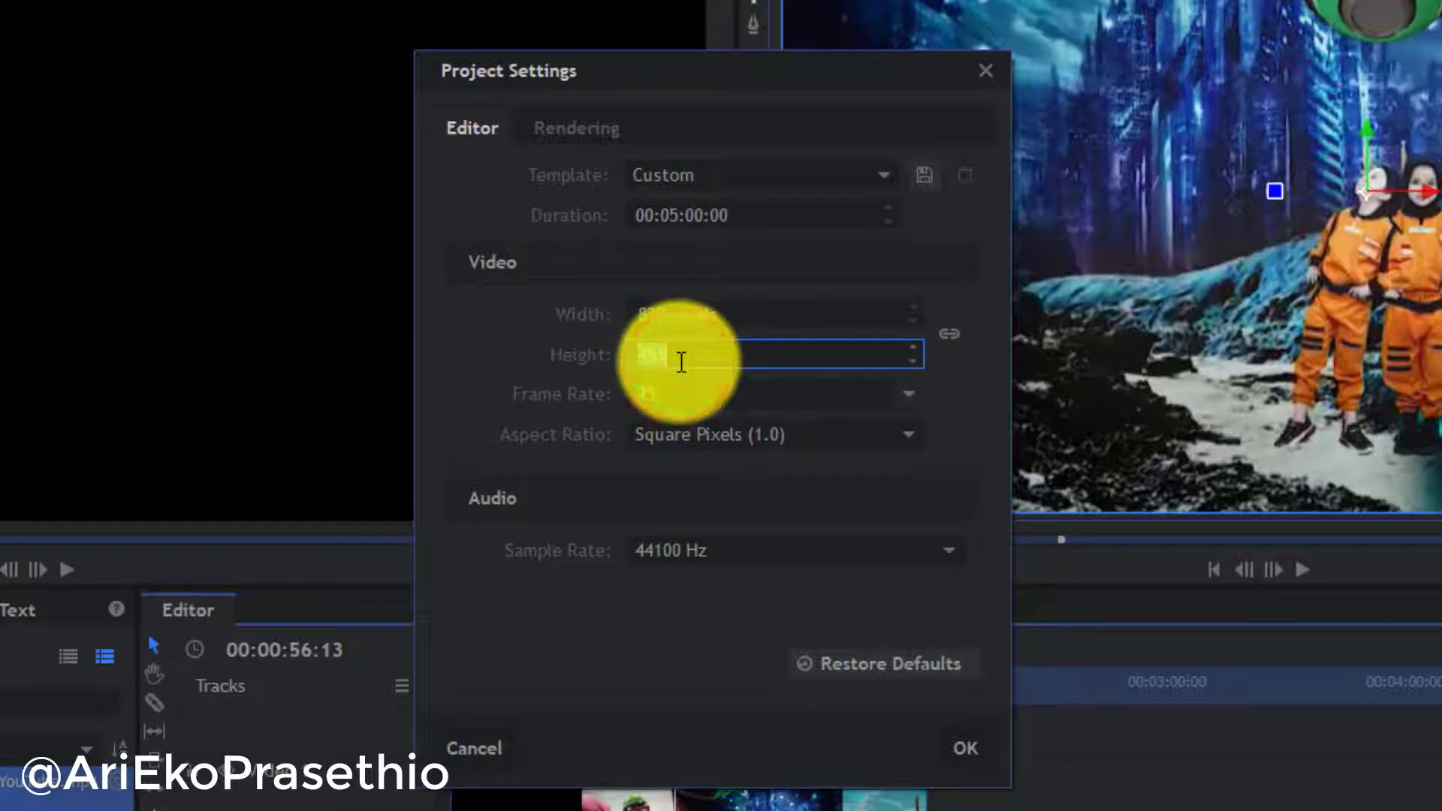
{"action": "key", "text": "BackSpace"}
{"action": "type", "text": "446"}
{"action": "left_click", "coordinate": [955, 745]}
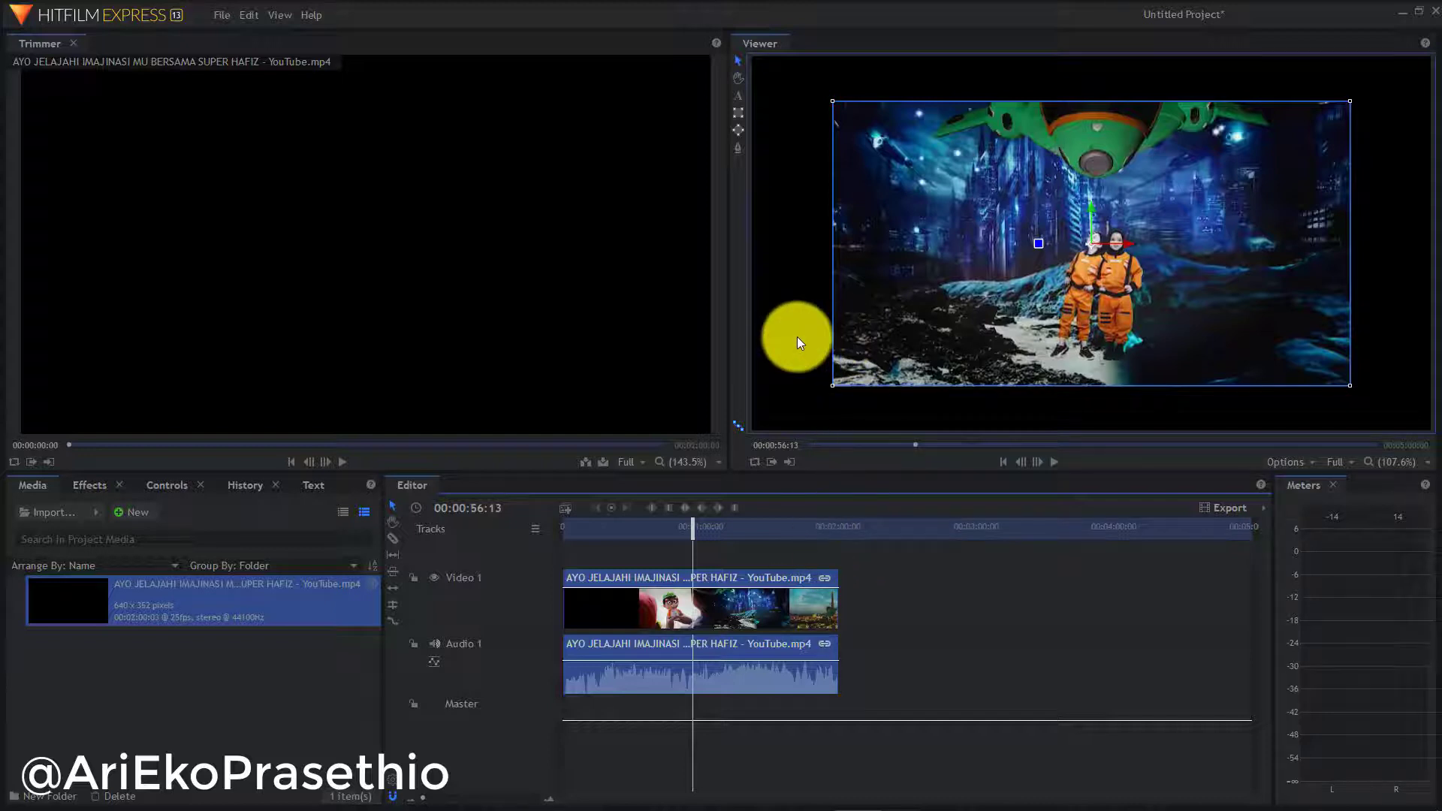
{"action": "scroll", "coordinate": [796, 337], "scroll_direction": "down", "scroll_amount": 3}
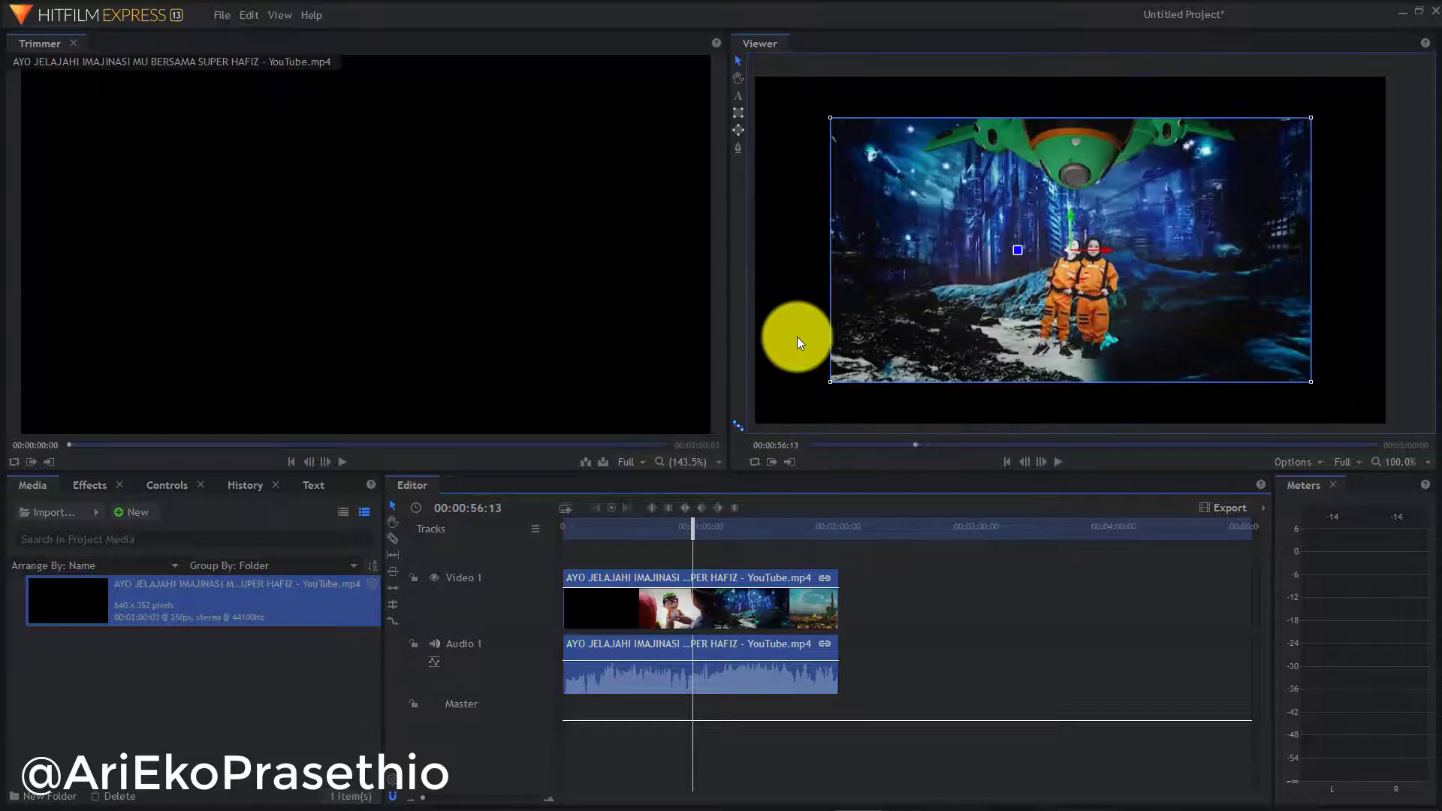
{"action": "left_click", "coordinate": [1363, 233]}
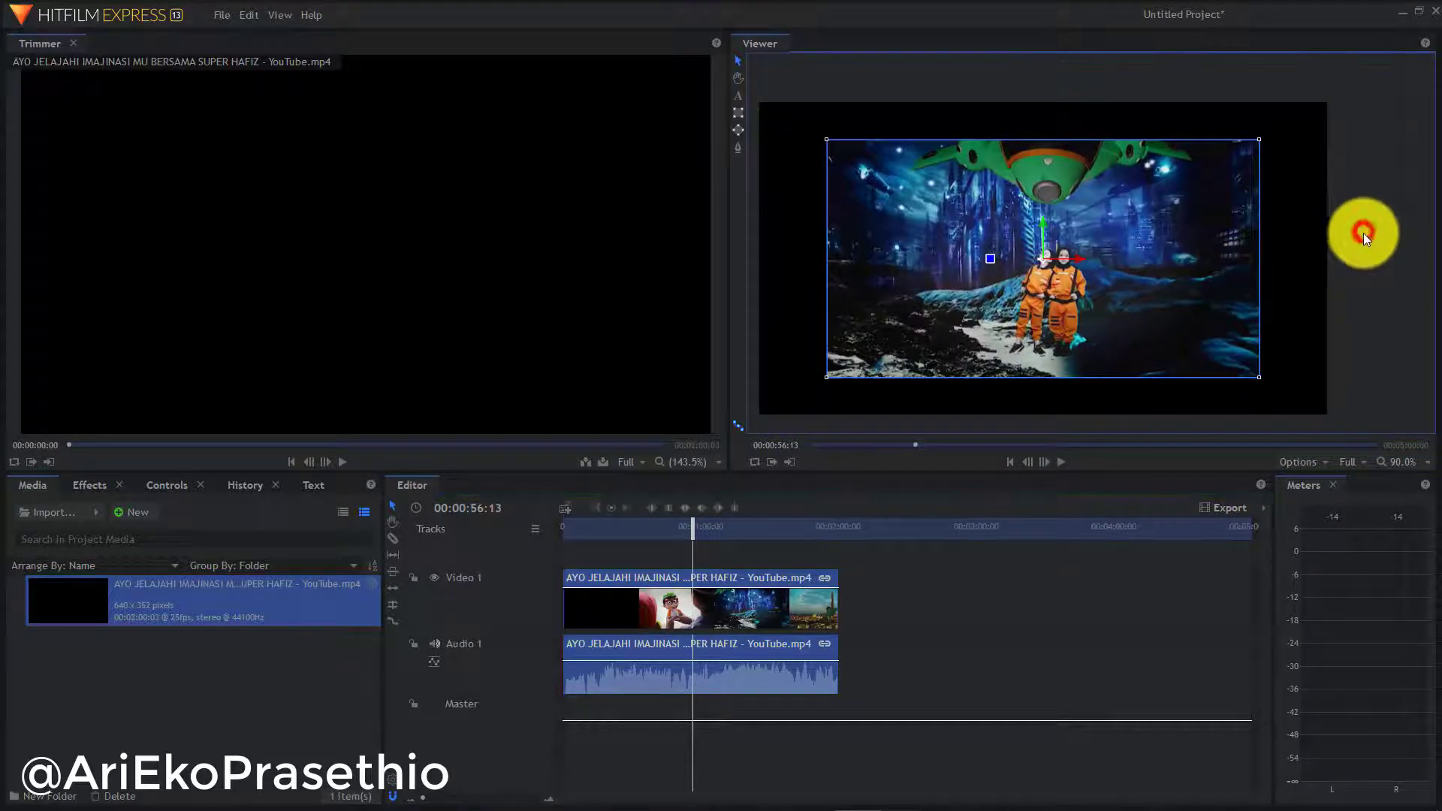
{"action": "left_click", "coordinate": [1287, 246]}
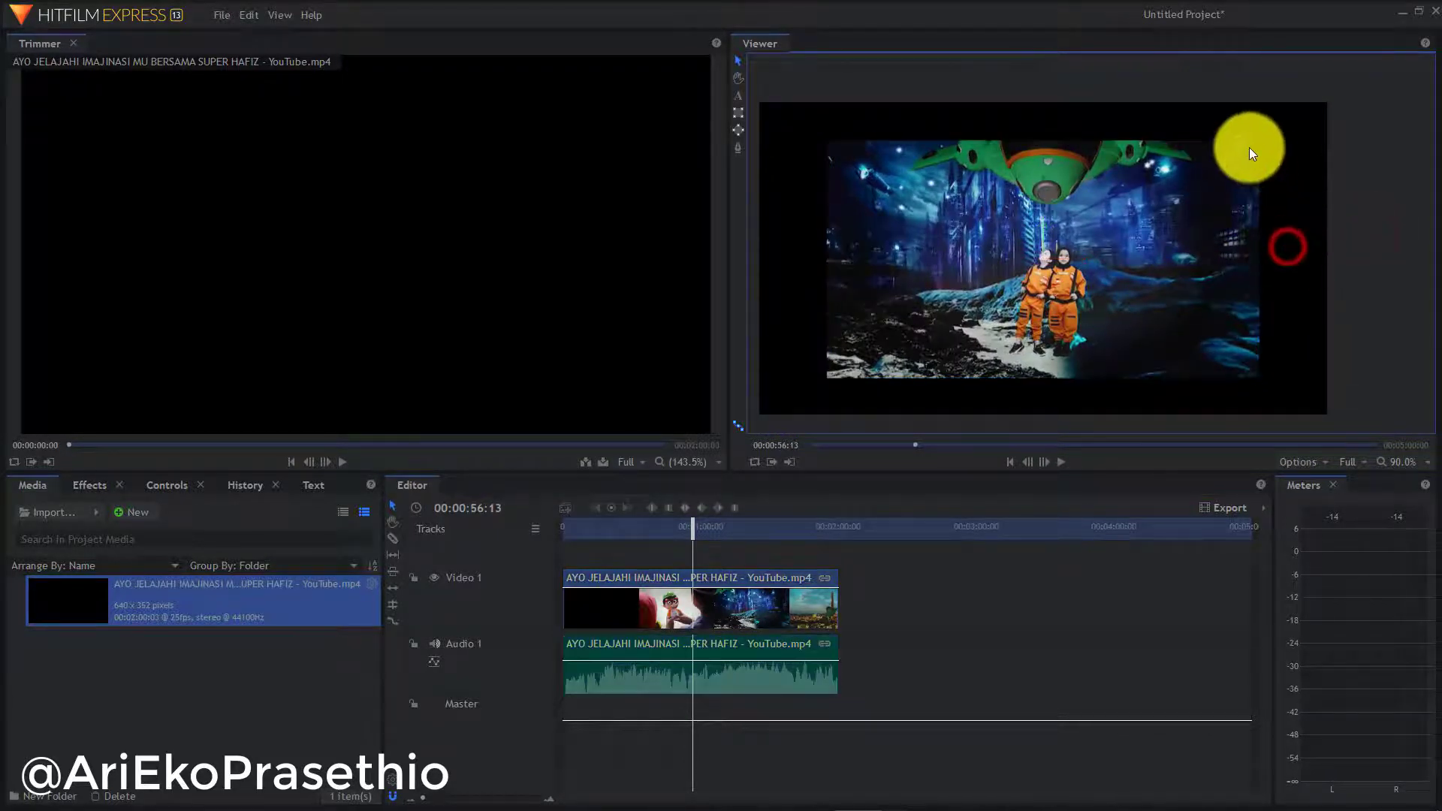
{"action": "left_click", "coordinate": [1170, 228]}
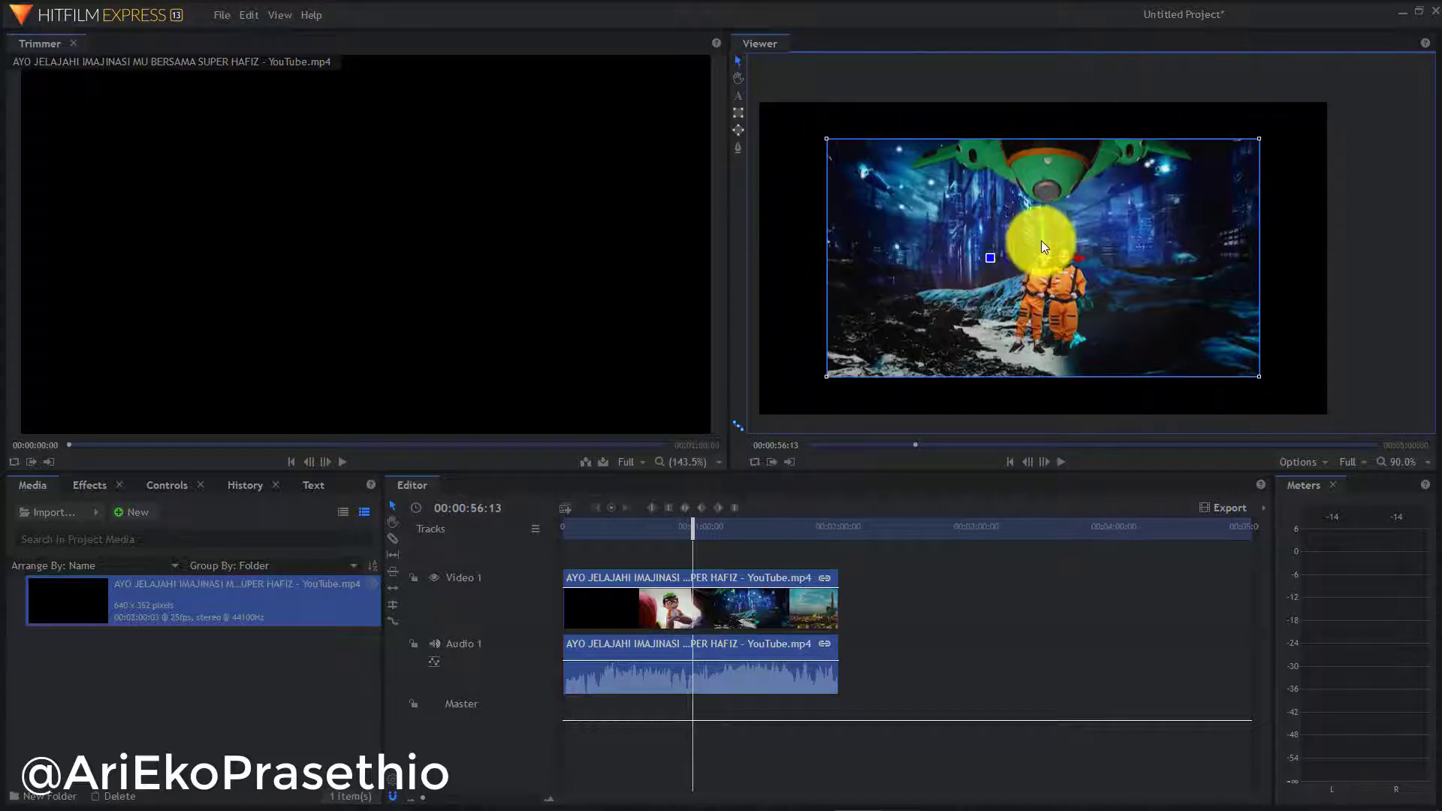
{"action": "left_click_drag", "start_coordinate": [1040, 241], "coordinate": [1017, 222]}
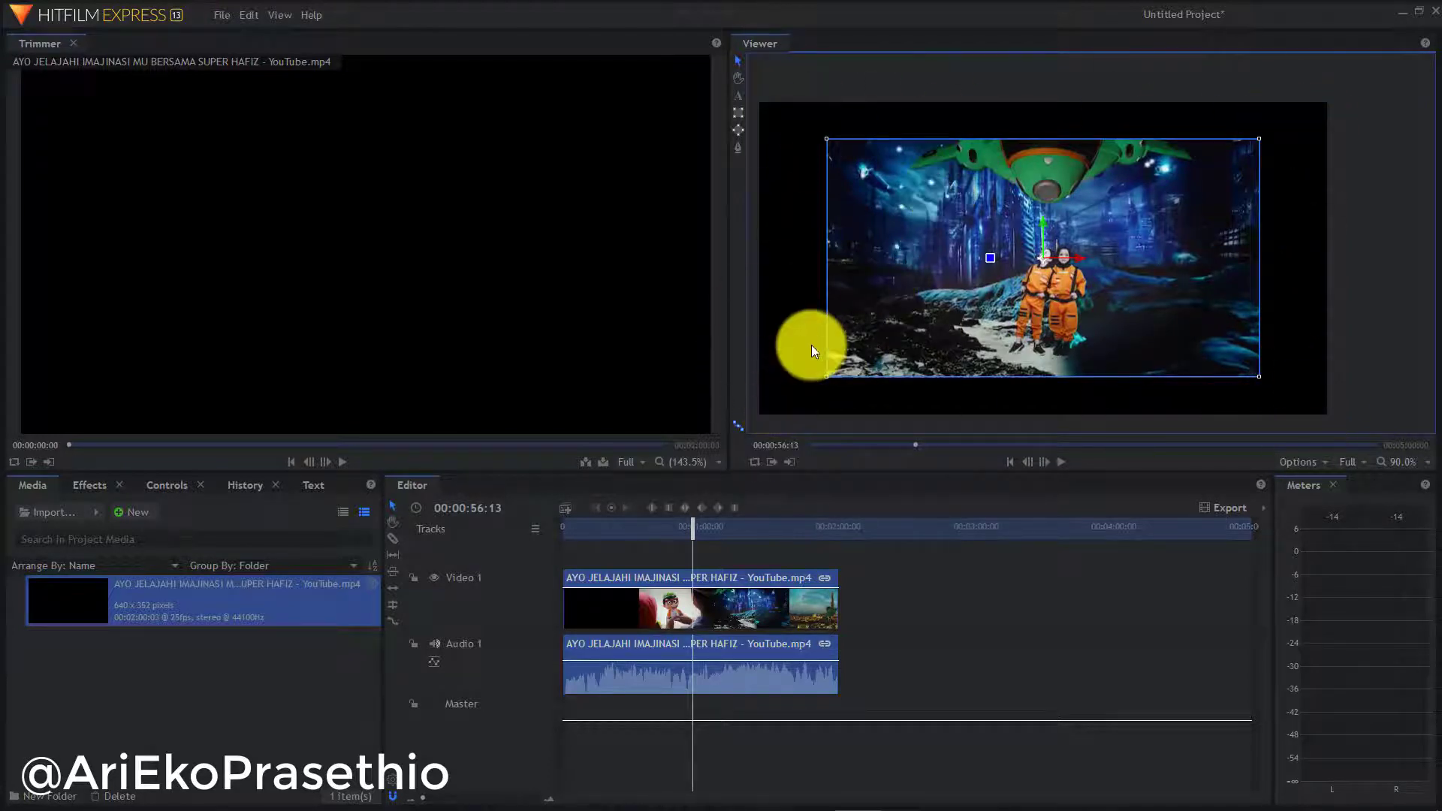
Apply Transform > Fit To Frame Width to the SUPER HAFIZ clip on Video 1
{"action": "right_click", "coordinate": [728, 612]}
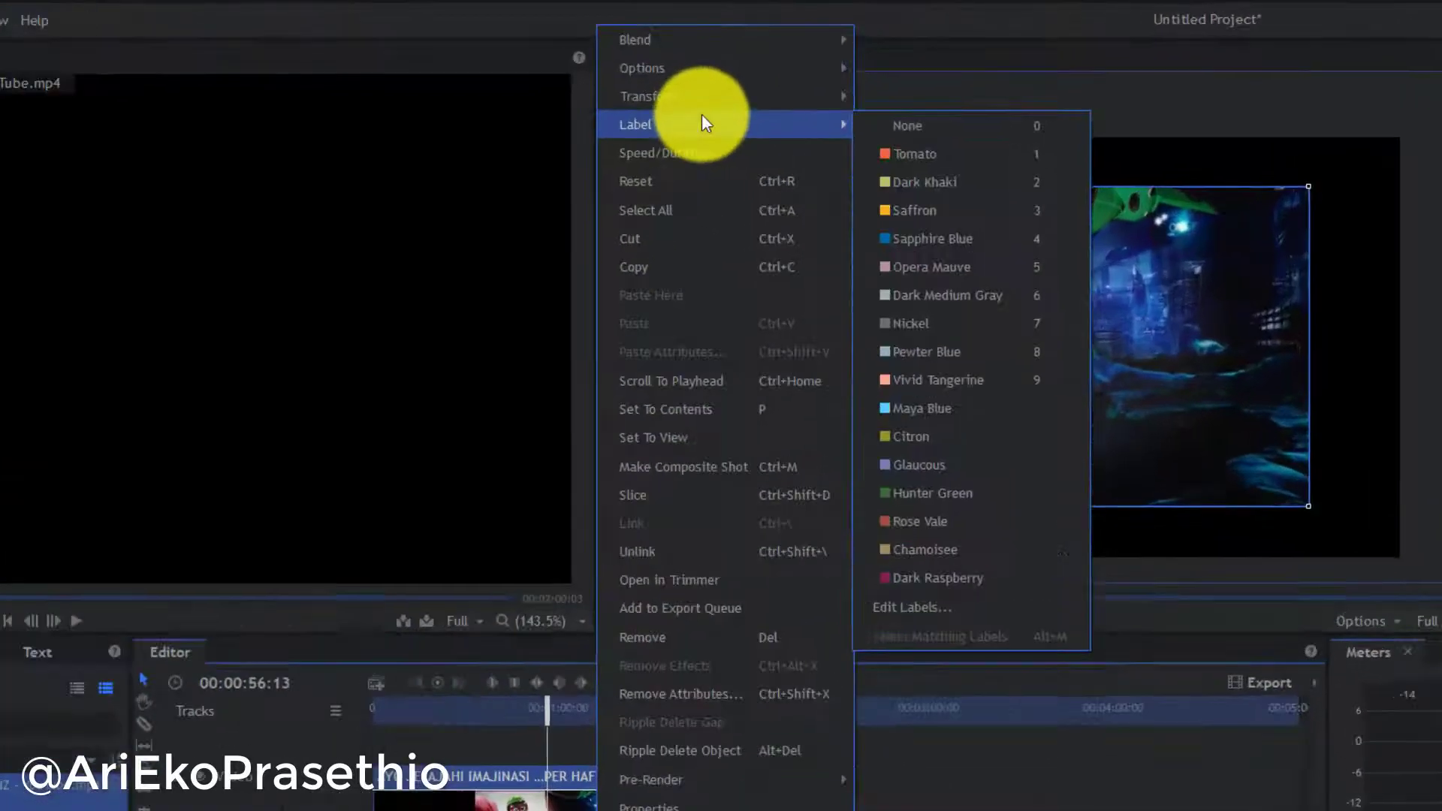
{"action": "mouse_move", "coordinate": [811, 72]}
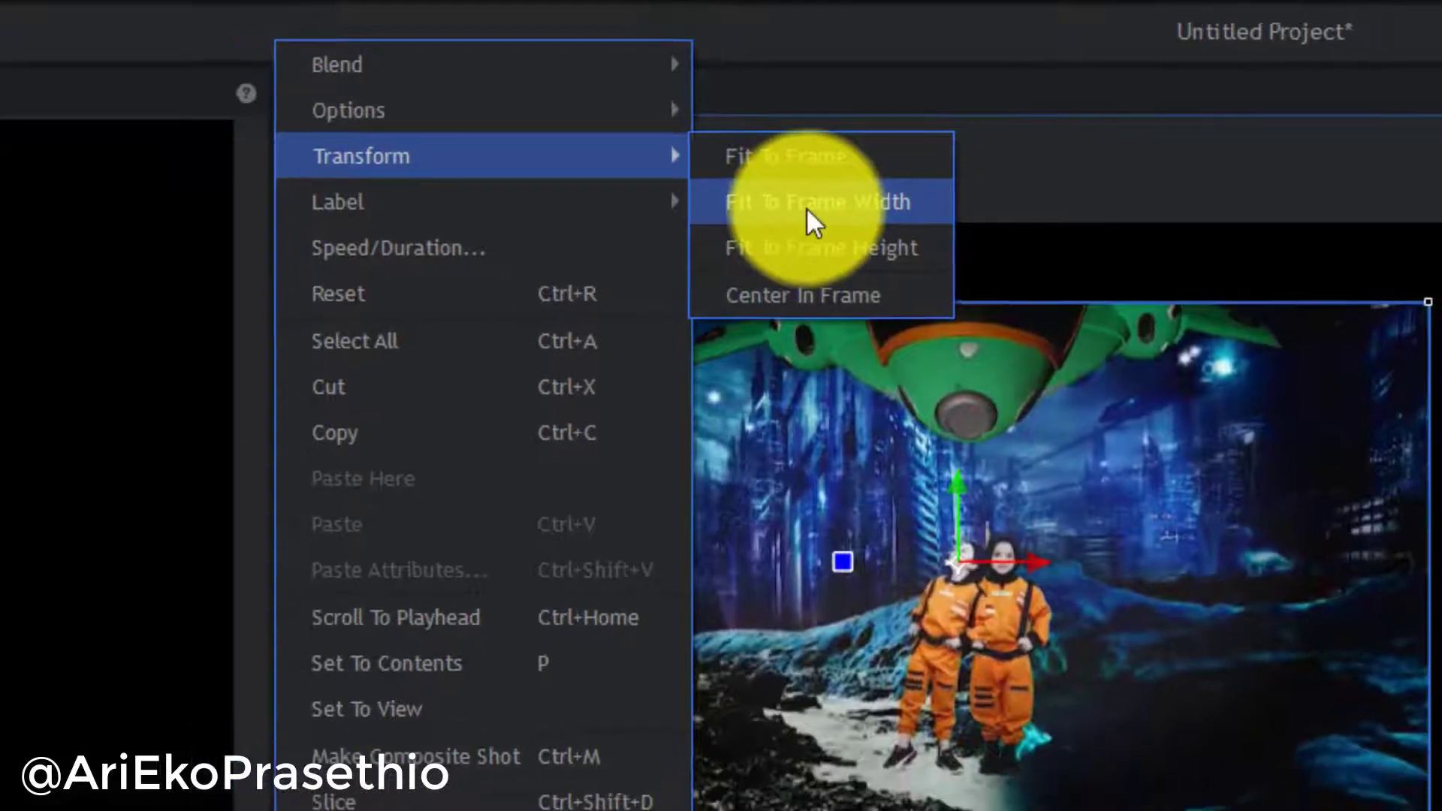
{"action": "left_click", "coordinate": [793, 214]}
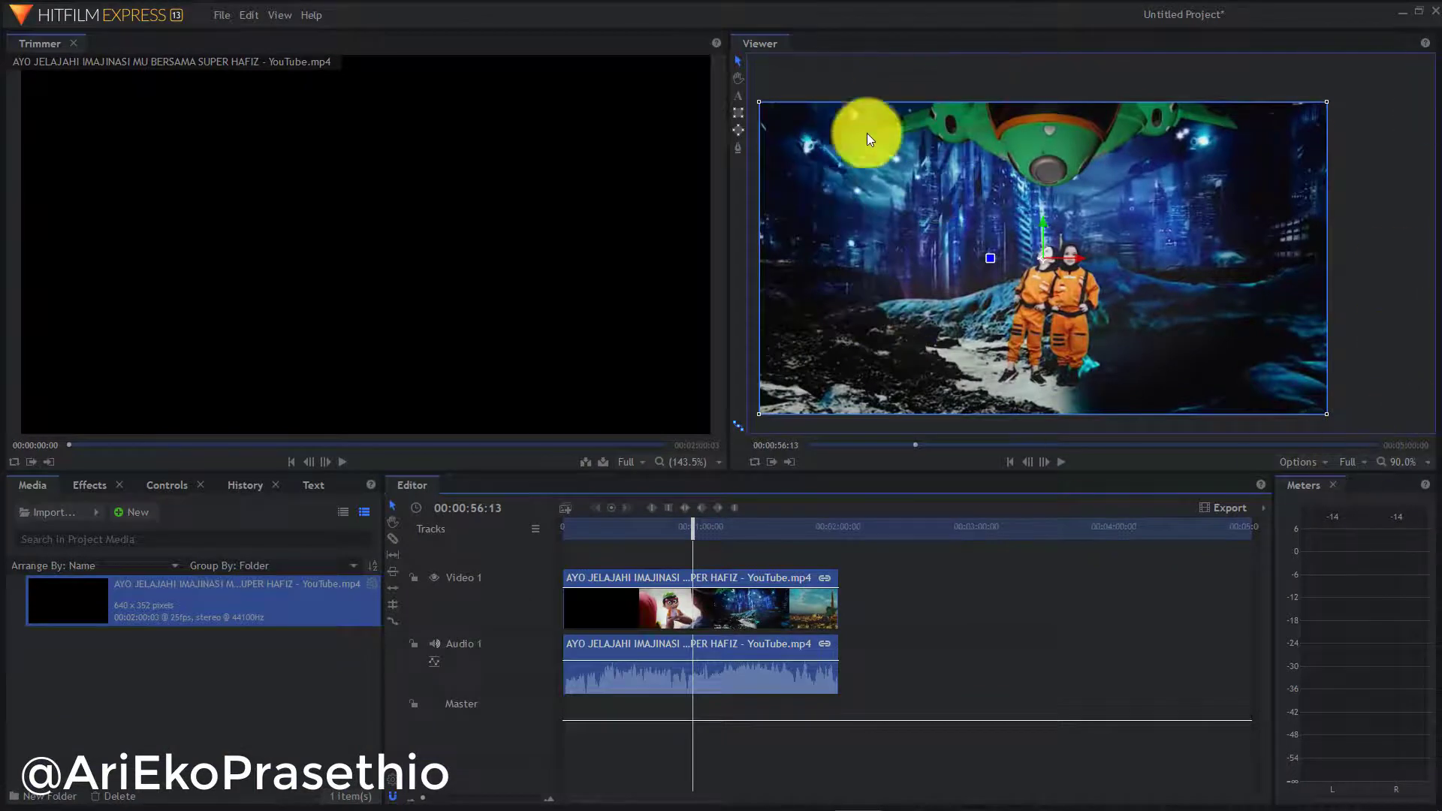
{"action": "left_click", "coordinate": [1400, 279]}
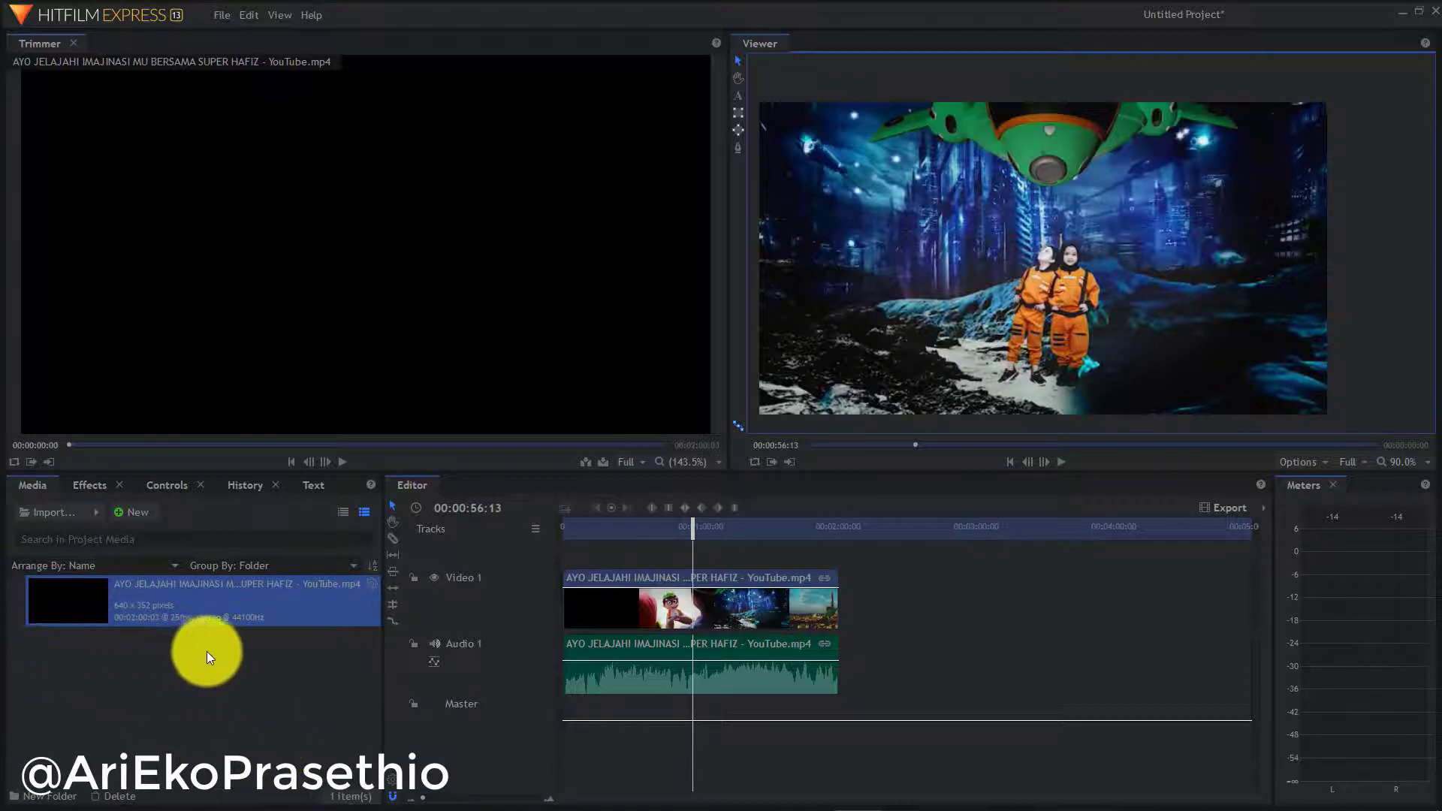
Create Composite Shot 1 at the default 840×462, 25 fps, 30 seconds settings
{"action": "left_click", "coordinate": [139, 514]}
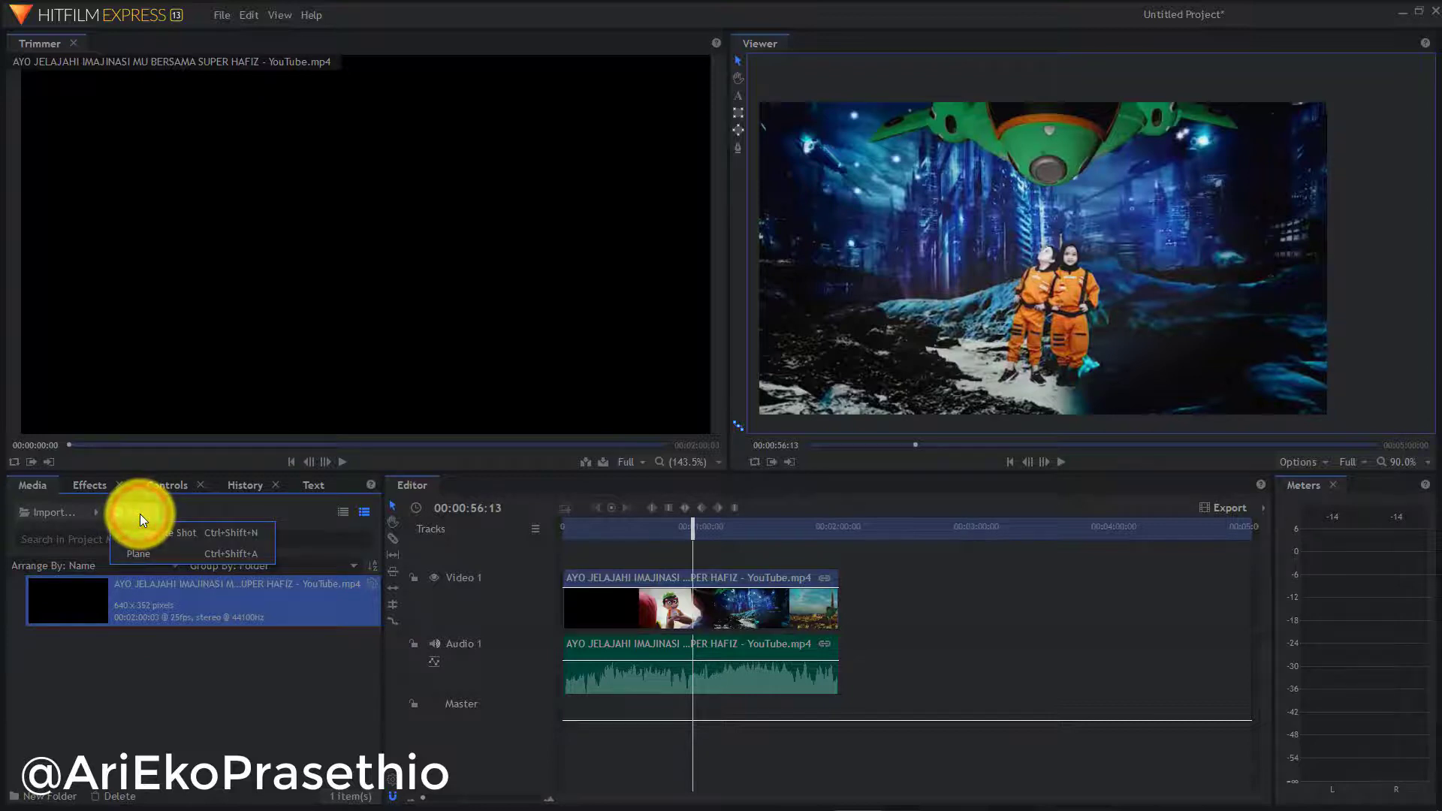
{"action": "left_click", "coordinate": [152, 534]}
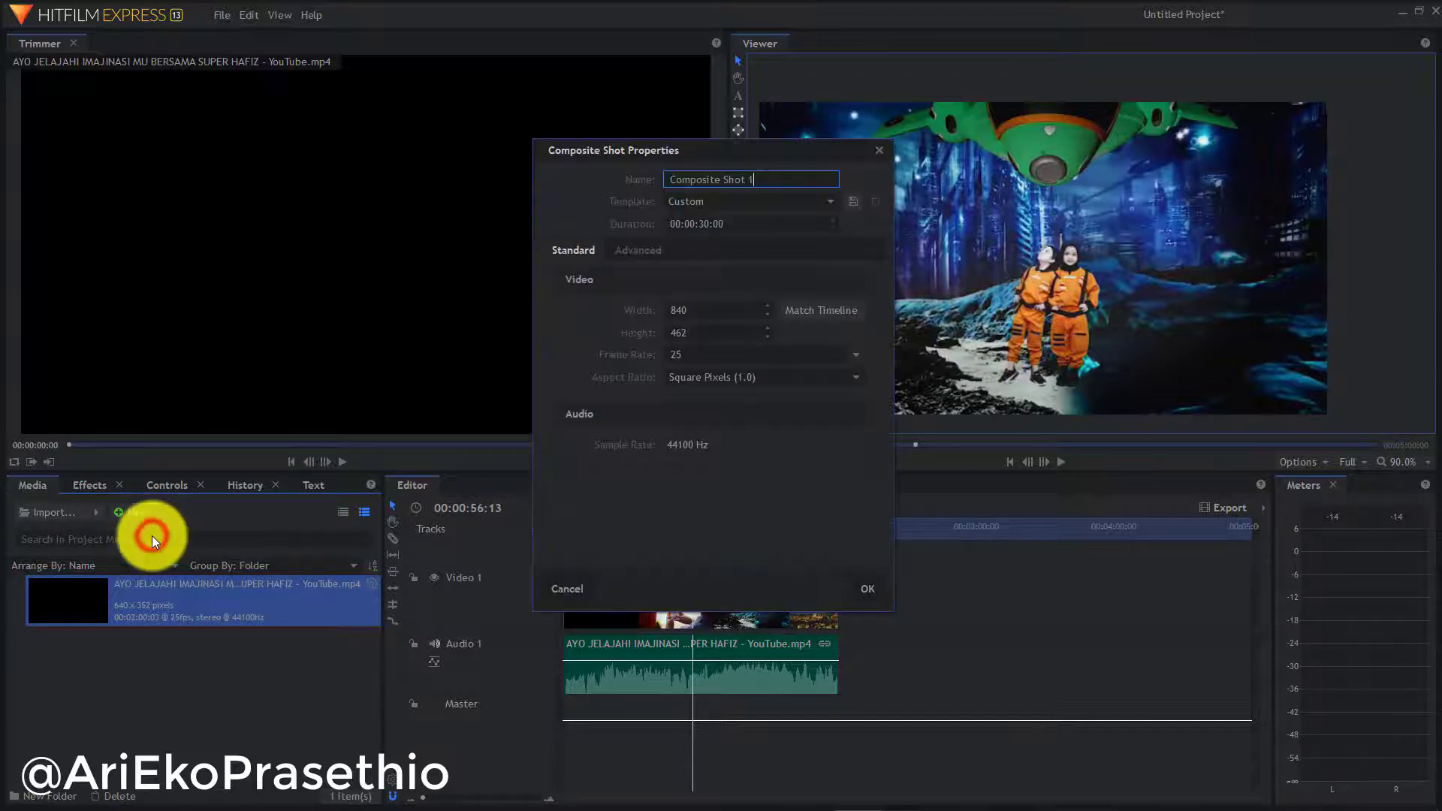
{"action": "left_click", "coordinate": [873, 588]}
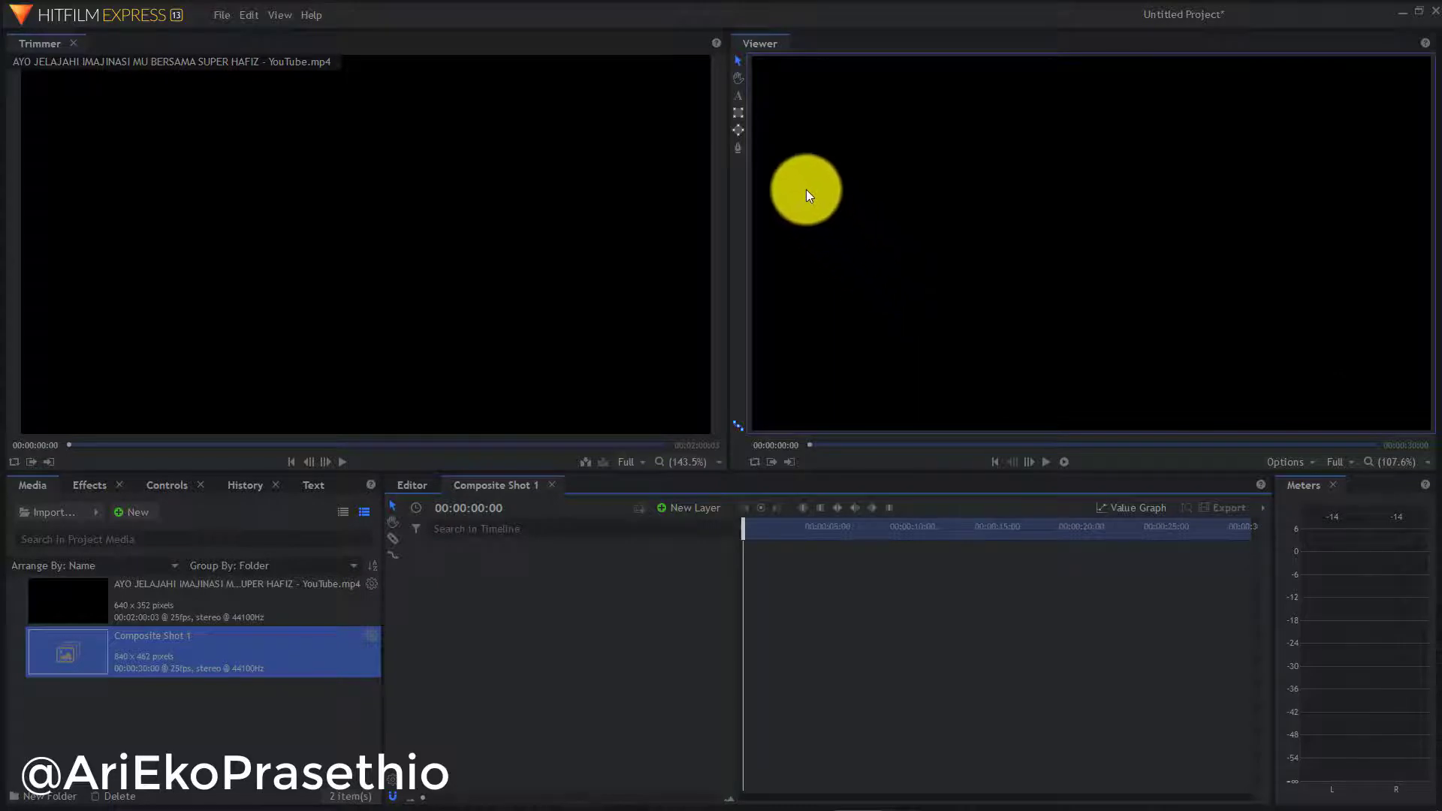
Add a text layer reading 'Super Hafiz Alqolam' near the top-left and select all its text
{"action": "left_click", "coordinate": [739, 100]}
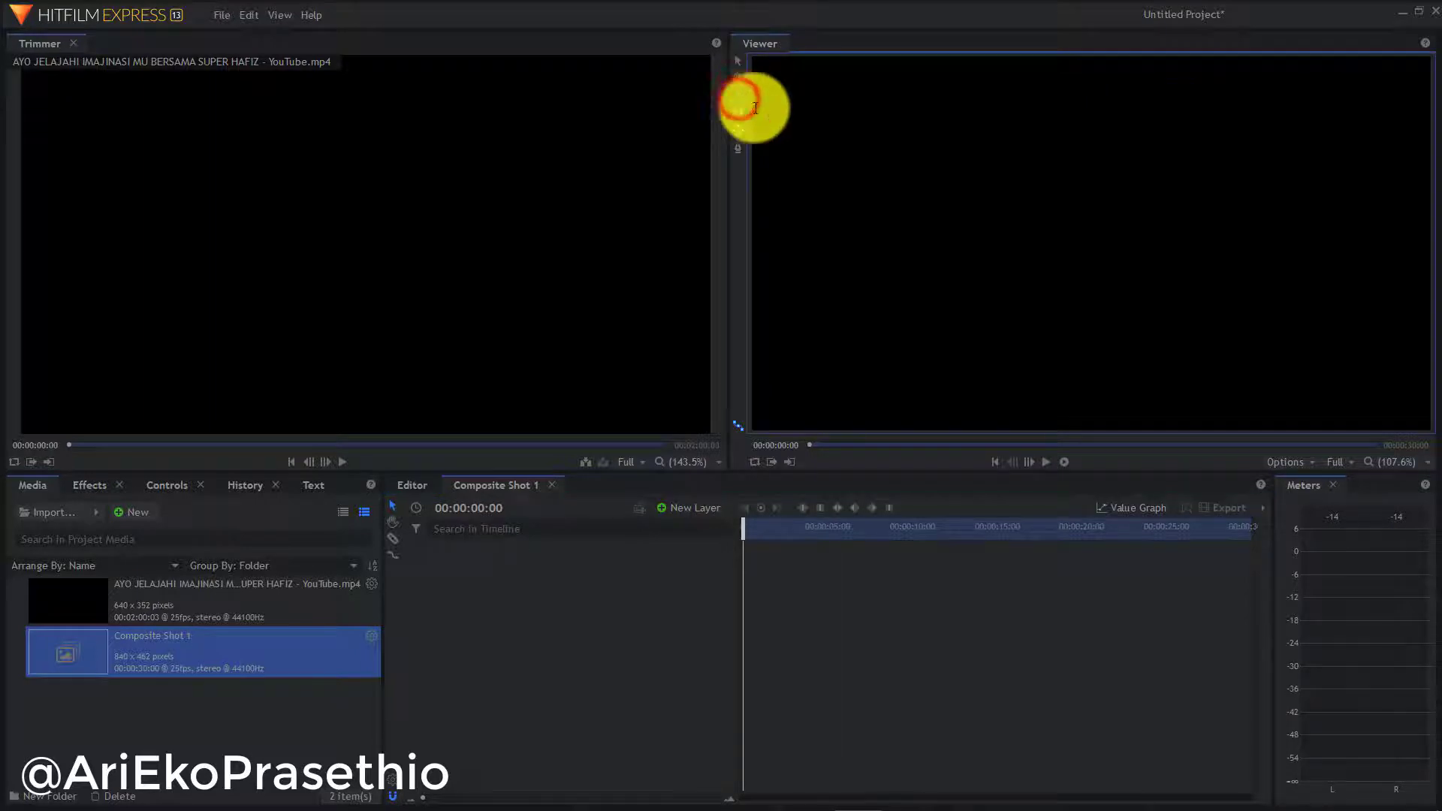
{"action": "left_click_drag", "start_coordinate": [790, 135], "coordinate": [1163, 221]}
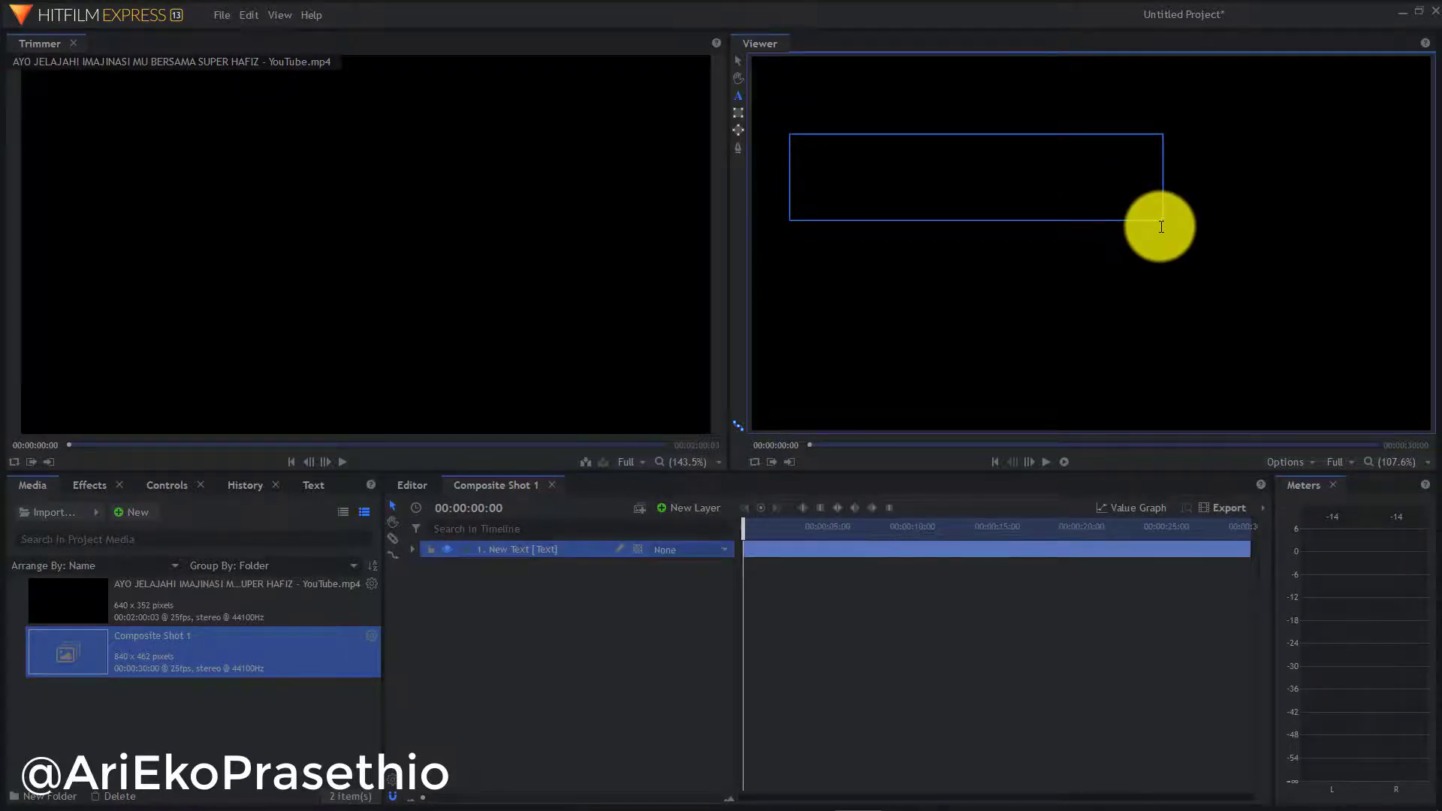
{"action": "type", "text": "Super"}
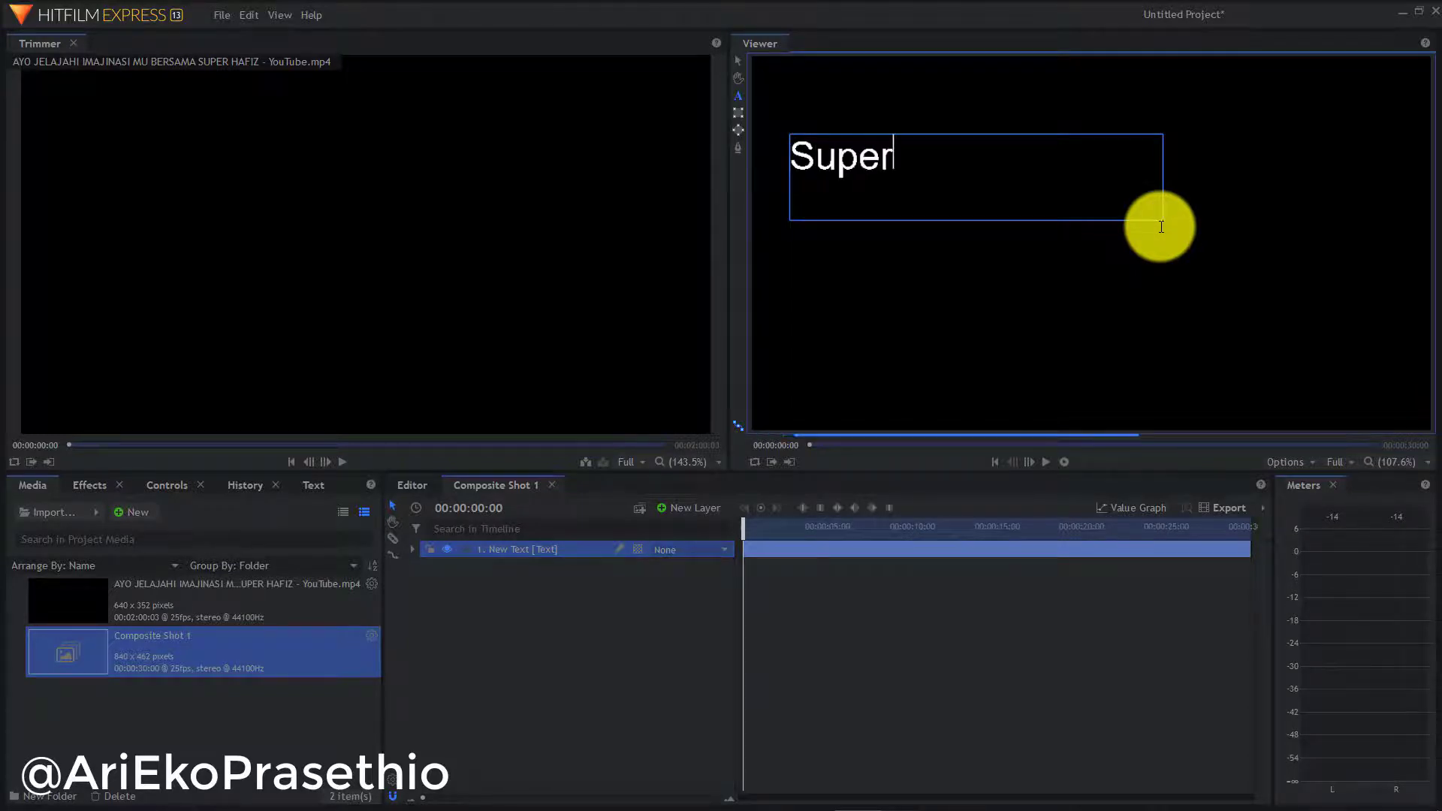
{"action": "type", "text": " Hafiz "}
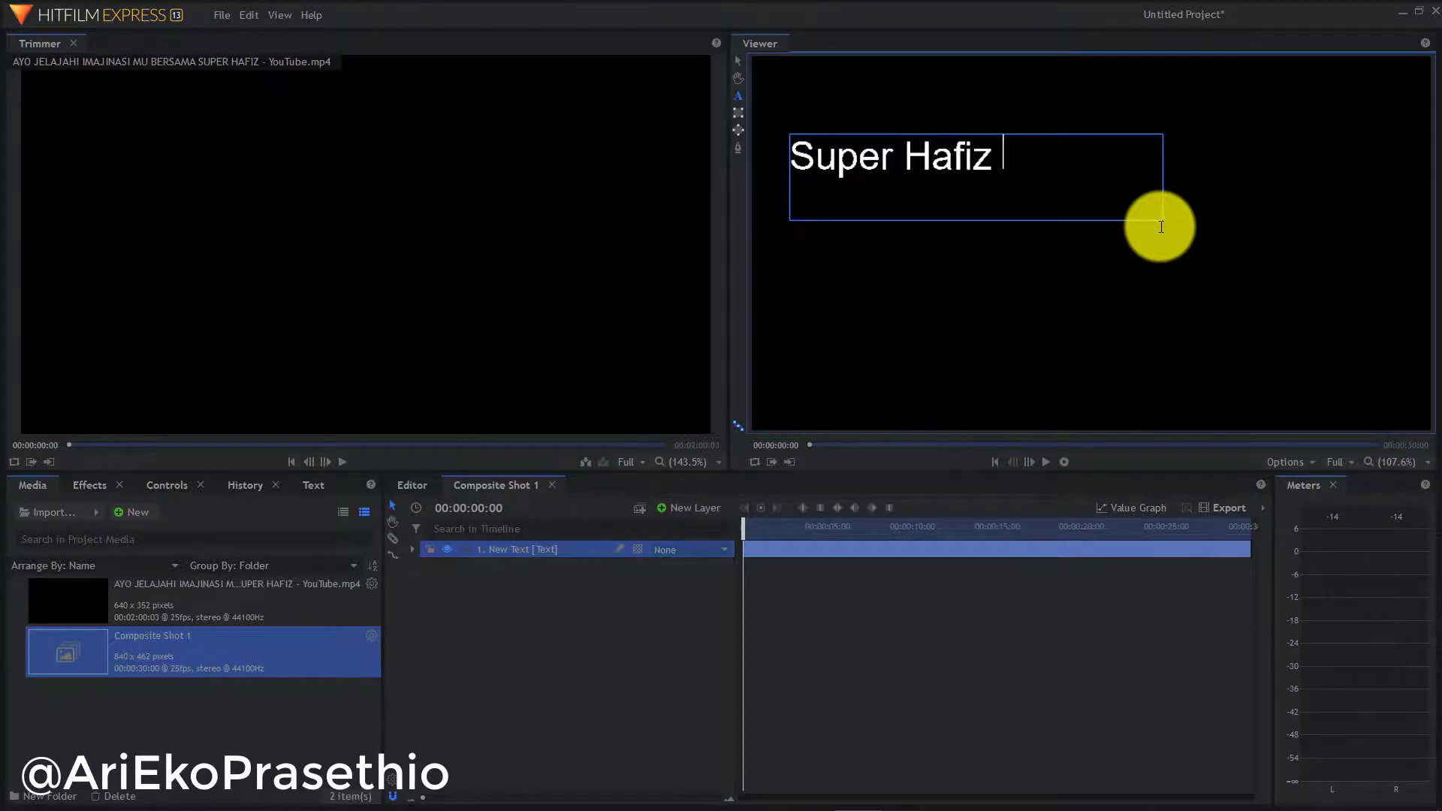
{"action": "type", "text": "Alqolam"}
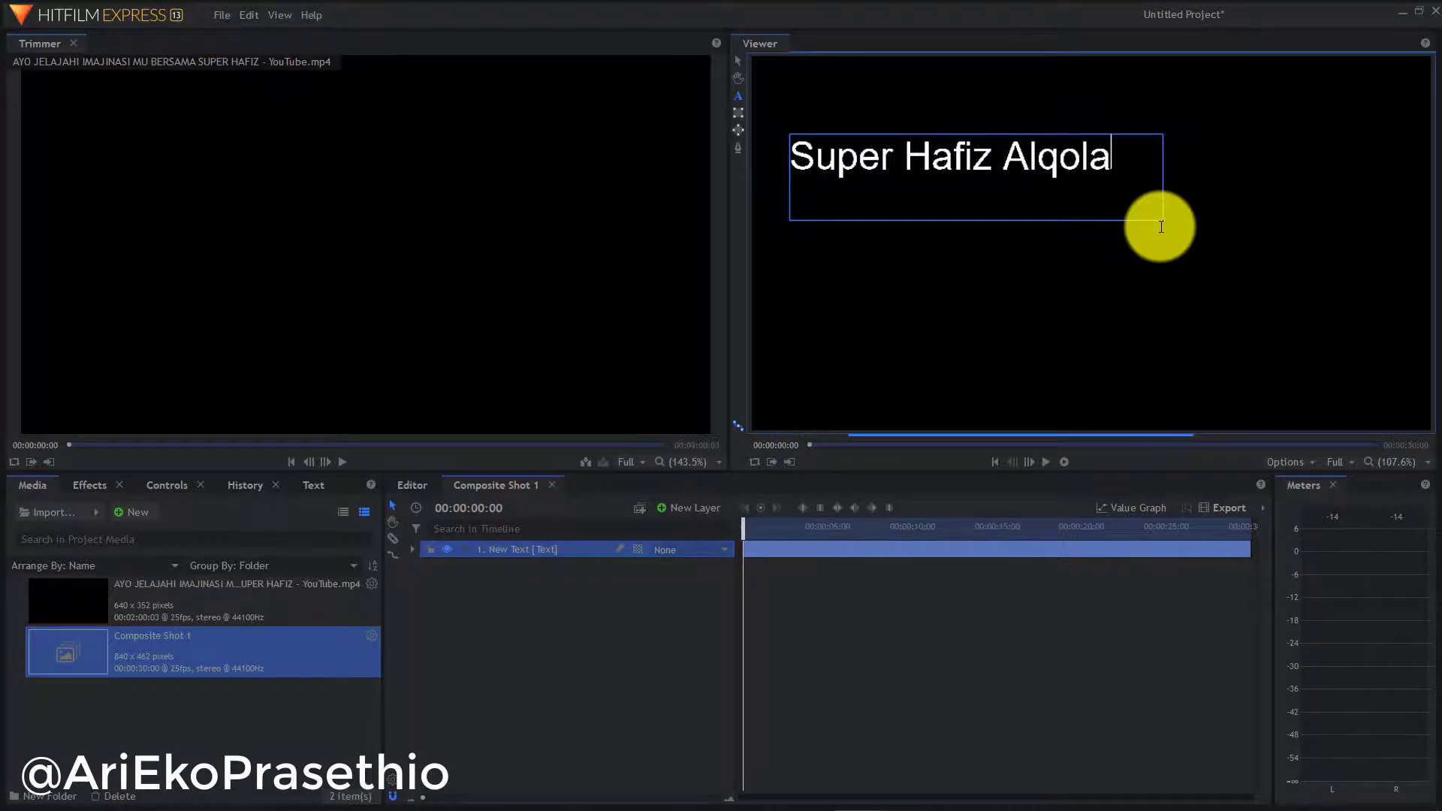
{"action": "left_click", "coordinate": [1086, 169]}
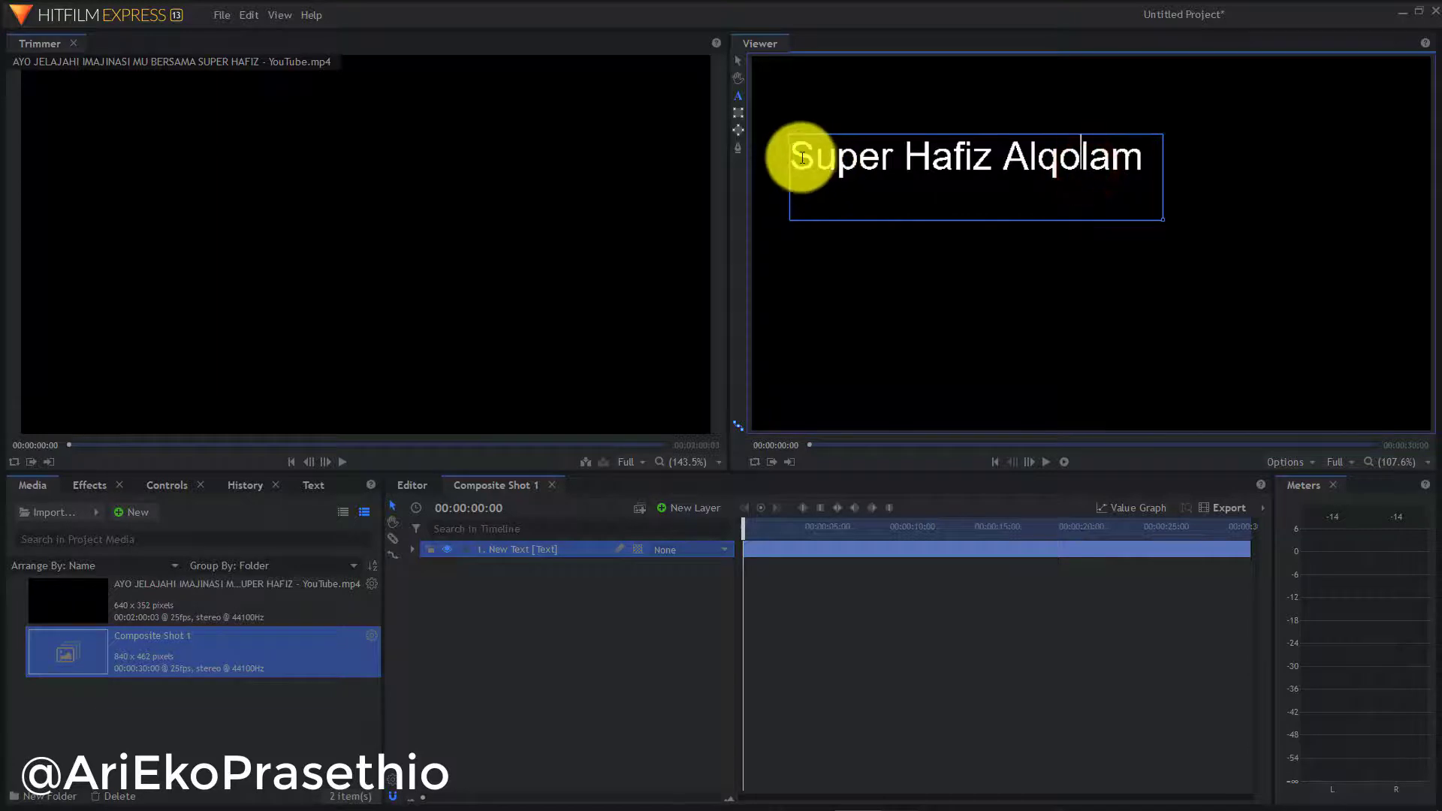
{"action": "left_click_drag", "start_coordinate": [795, 156], "coordinate": [1159, 154]}
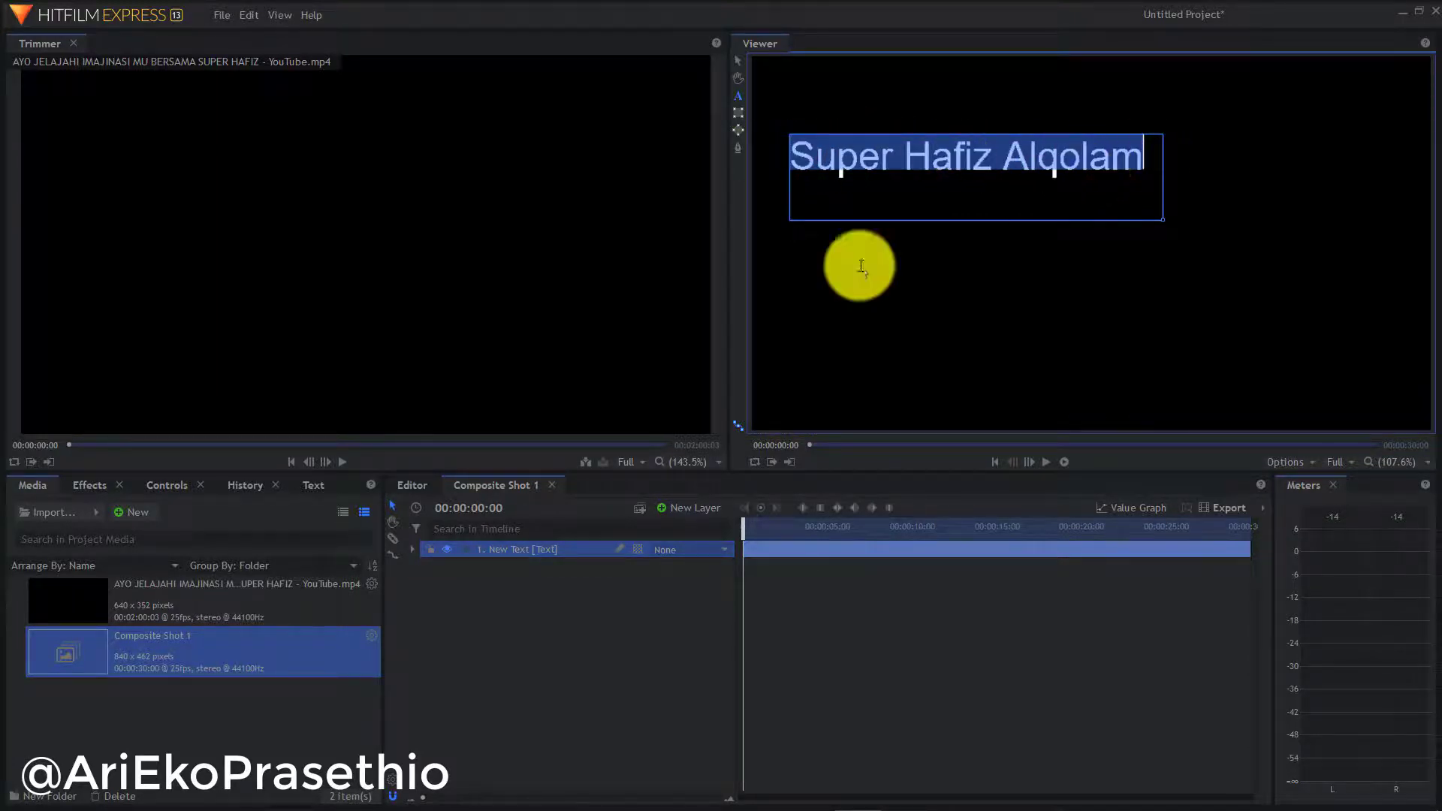
Change the title's font to Bebas Neue in the Text panel
{"action": "left_click", "coordinate": [318, 488]}
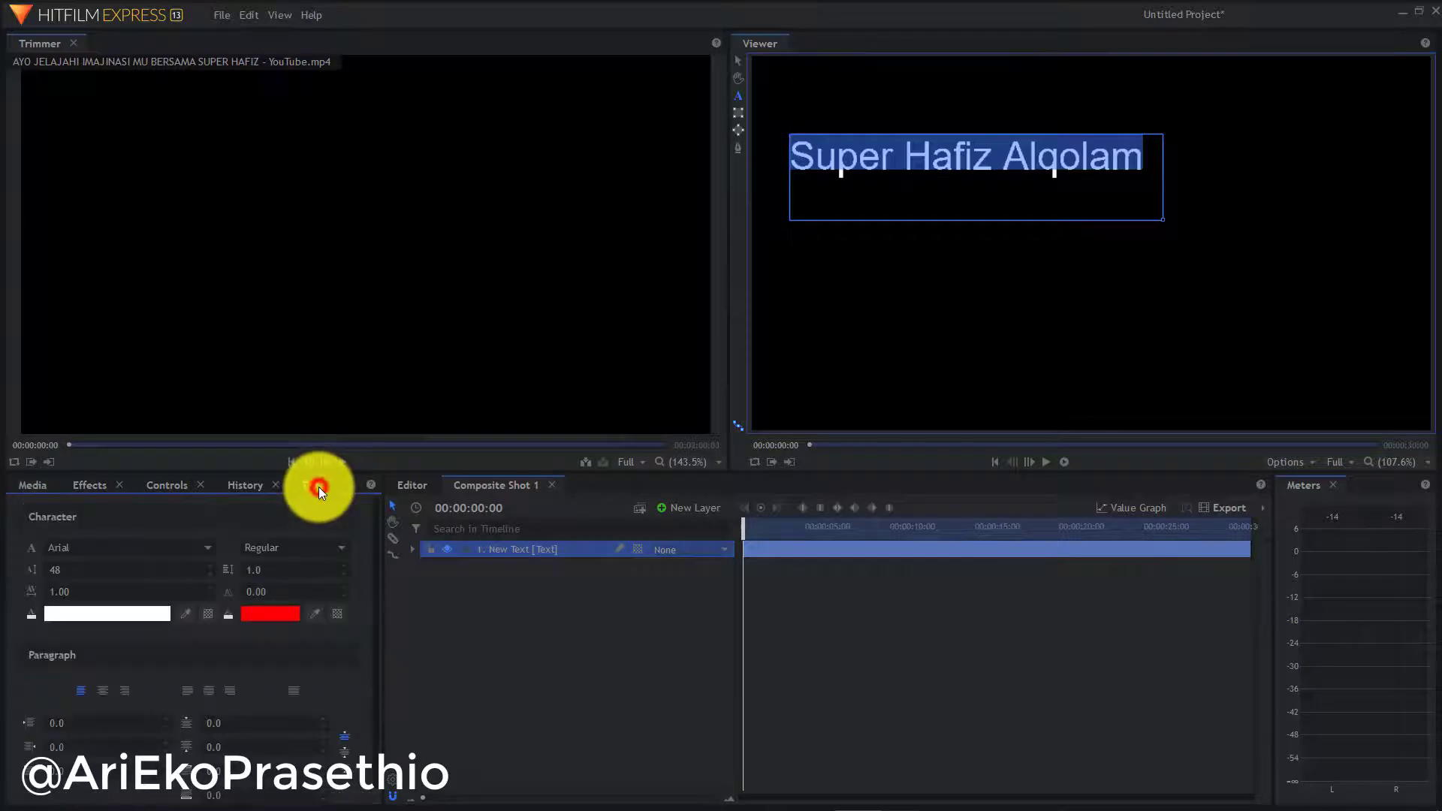
{"action": "left_click", "coordinate": [205, 552]}
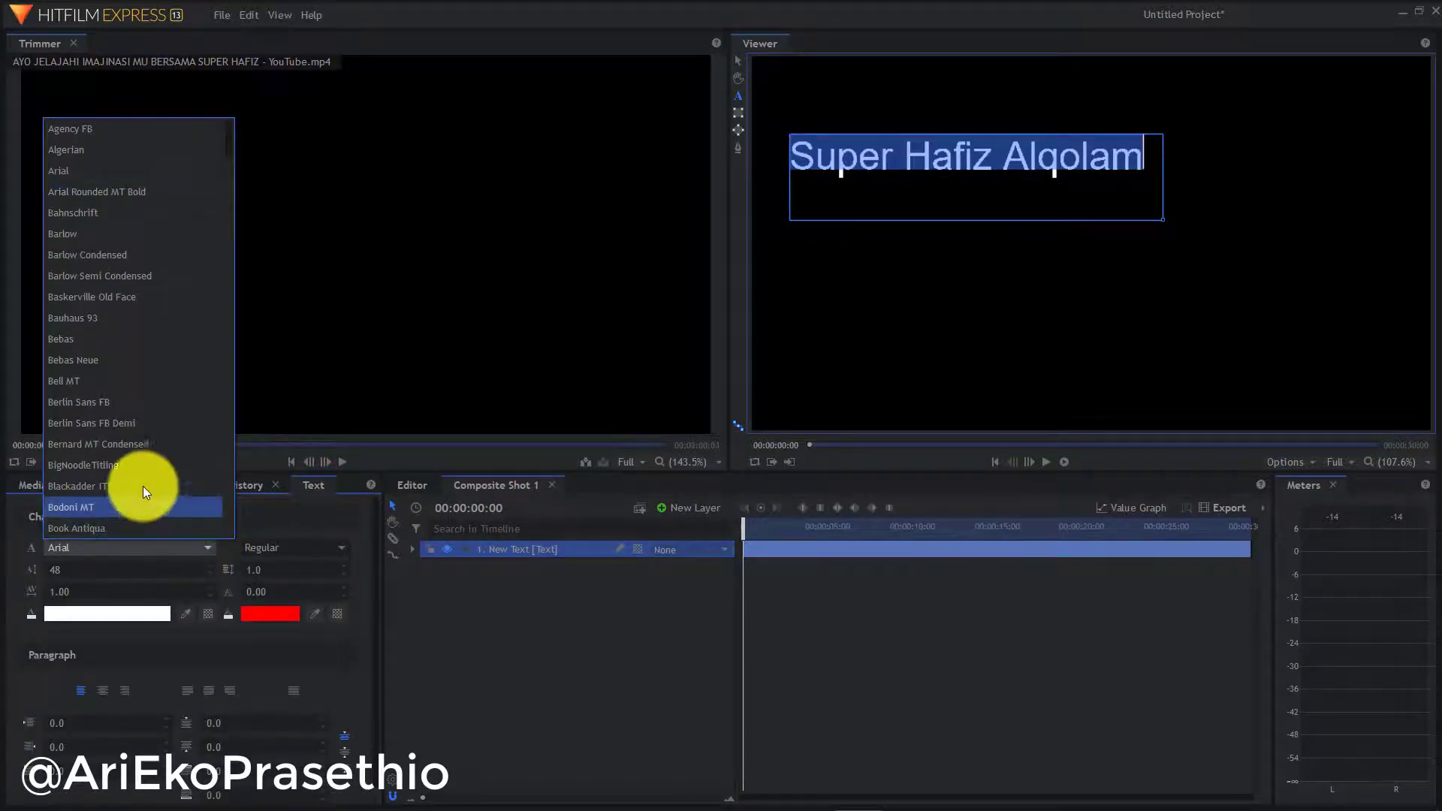
{"action": "left_click", "coordinate": [101, 359]}
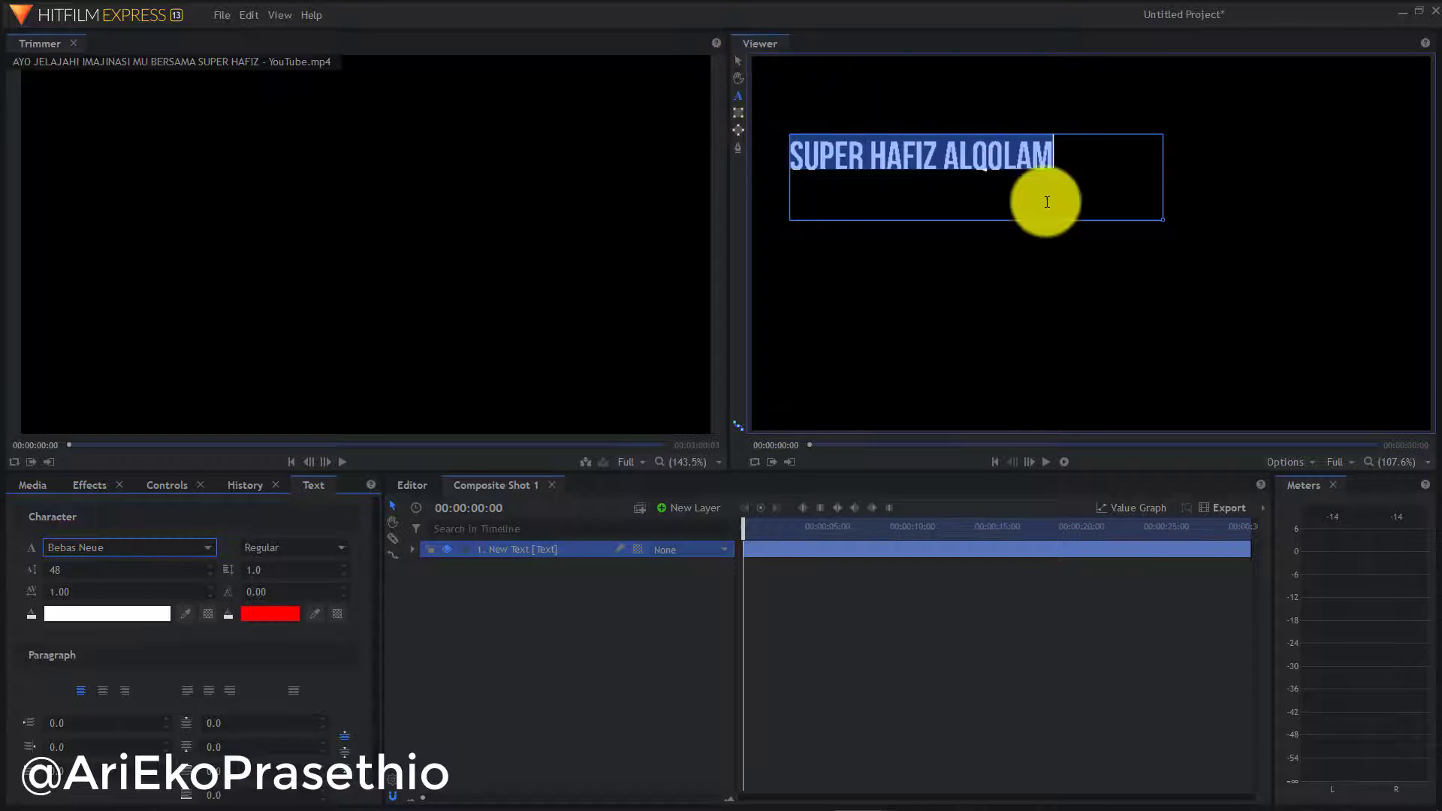
{"action": "scroll", "coordinate": [1074, 242], "scroll_direction": "up", "scroll_amount": 1}
{"action": "scroll", "coordinate": [1074, 241], "scroll_direction": "down", "scroll_amount": 2}
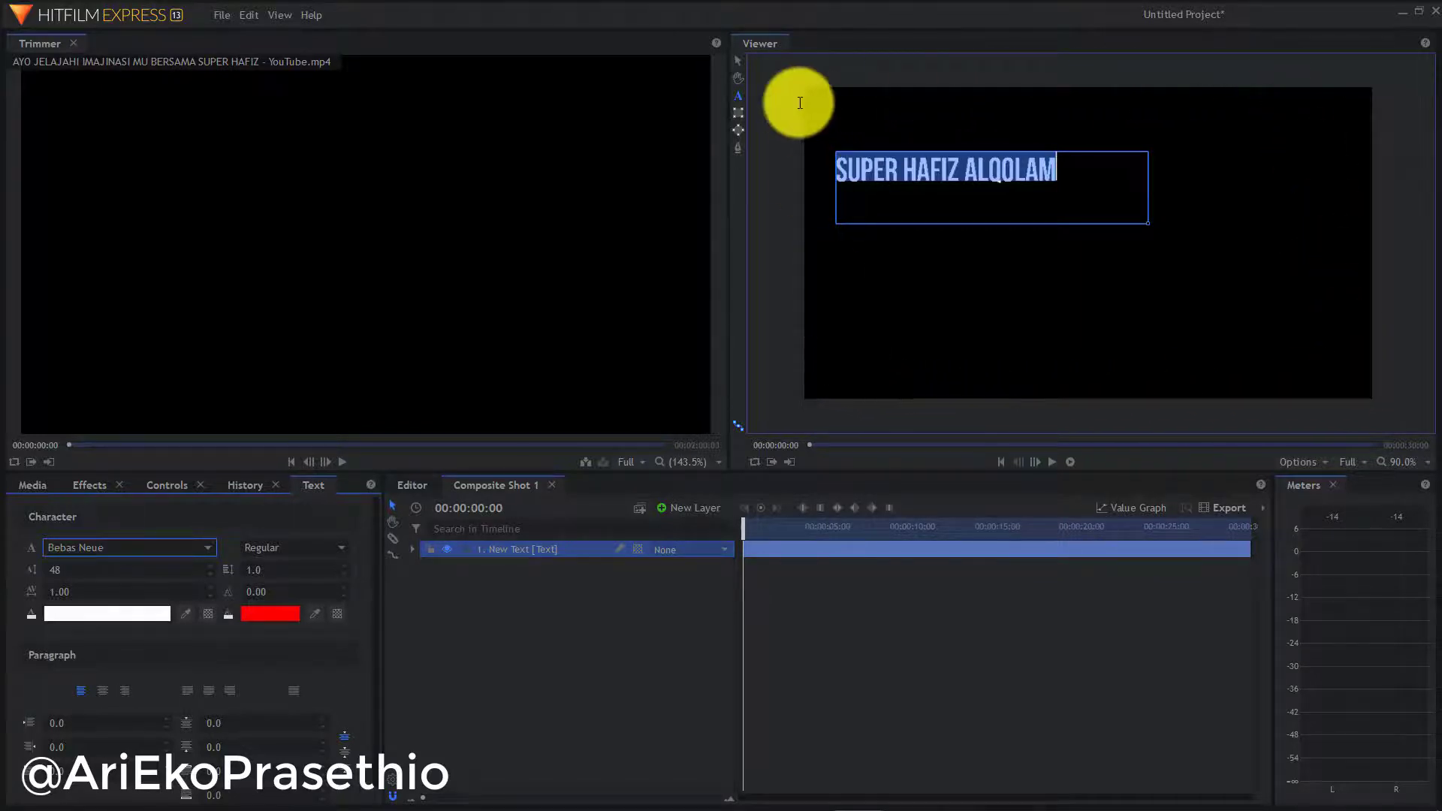
Move the title layer down toward the lower part of the frame
{"action": "left_click", "coordinate": [738, 62]}
{"action": "left_click", "coordinate": [865, 96]}
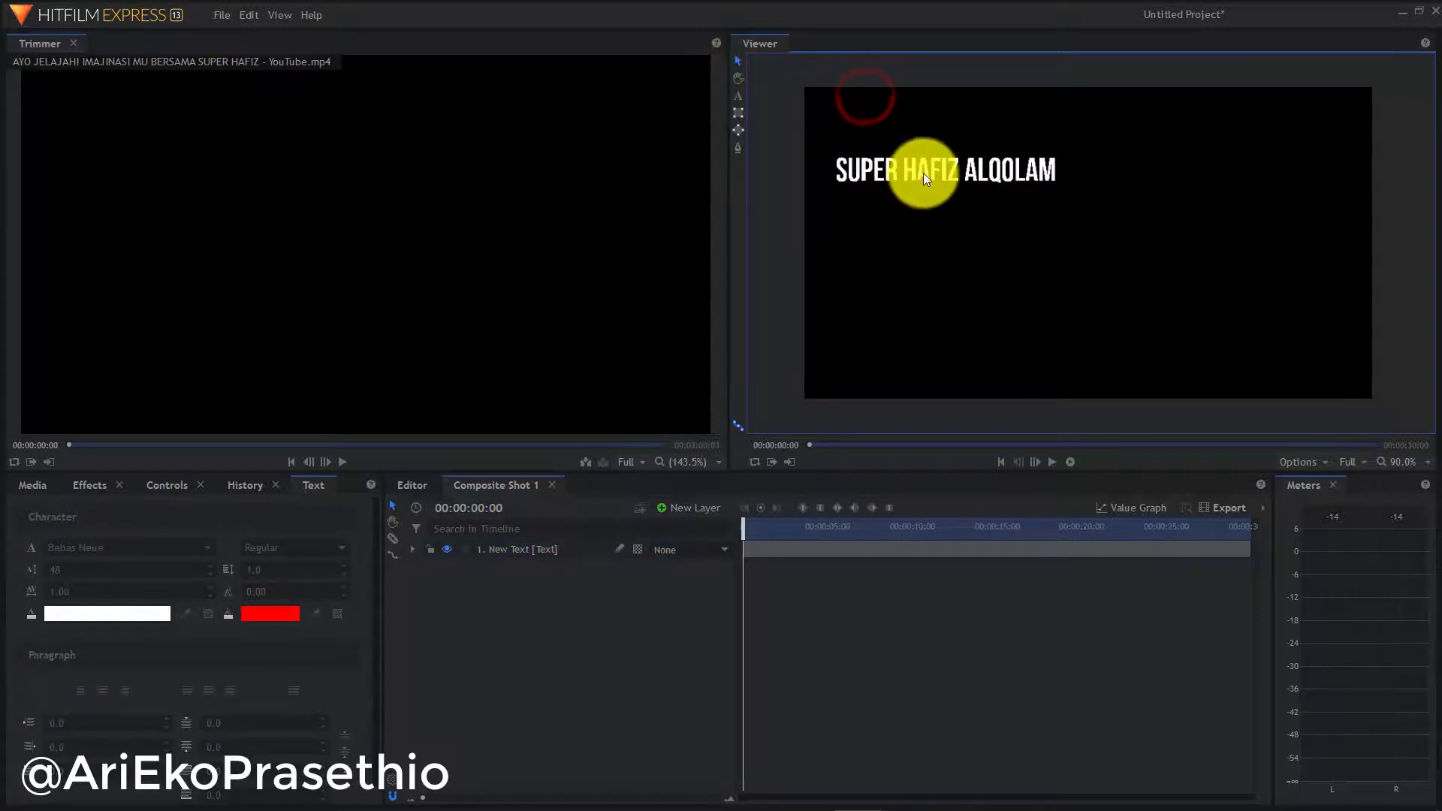
{"action": "left_click_drag", "start_coordinate": [923, 172], "coordinate": [1220, 304]}
{"action": "left_click_drag", "start_coordinate": [1218, 180], "coordinate": [1228, 377]}
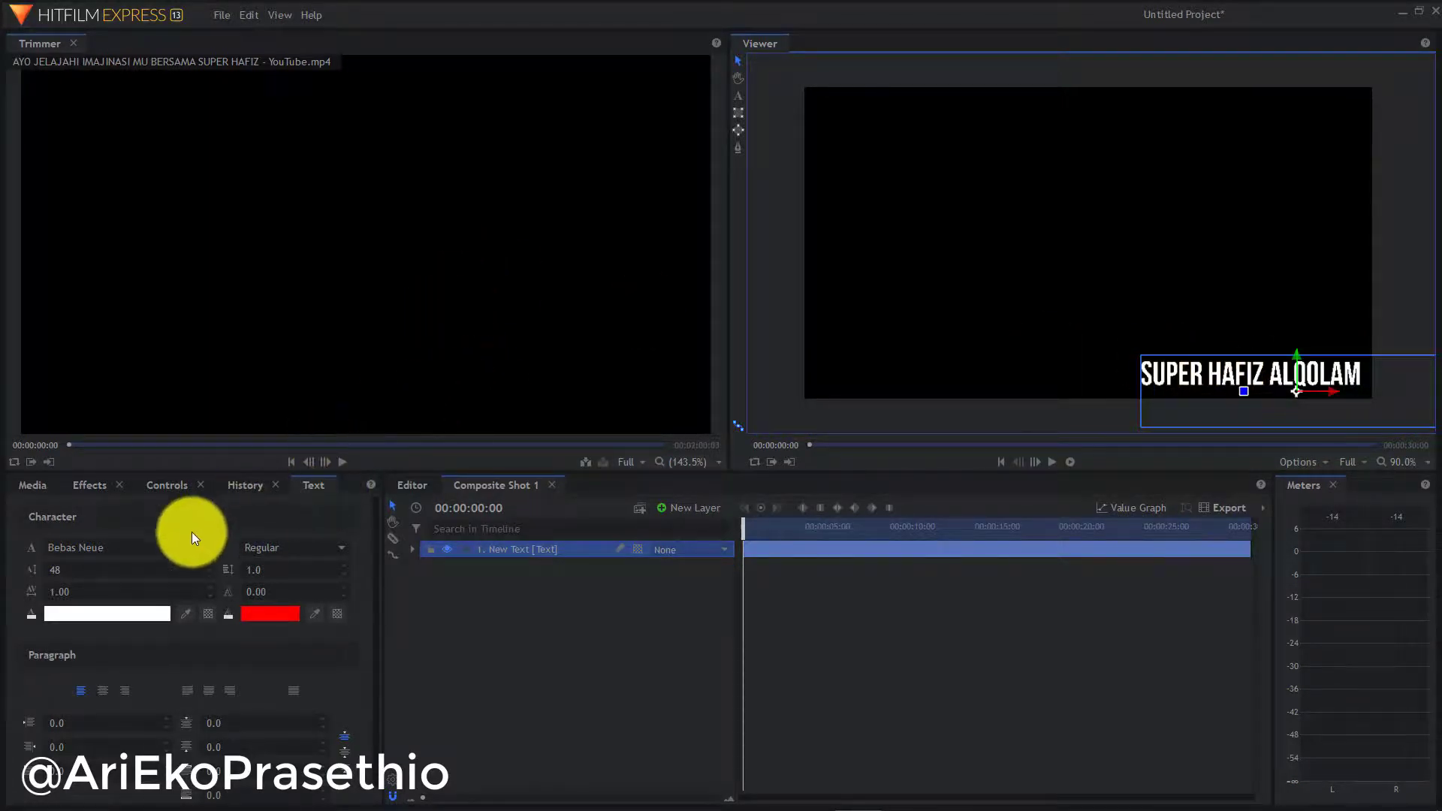
Set the title font size to 30 and place it in the lower-right corner
{"action": "left_click_drag", "start_coordinate": [155, 563], "coordinate": [112, 572]}
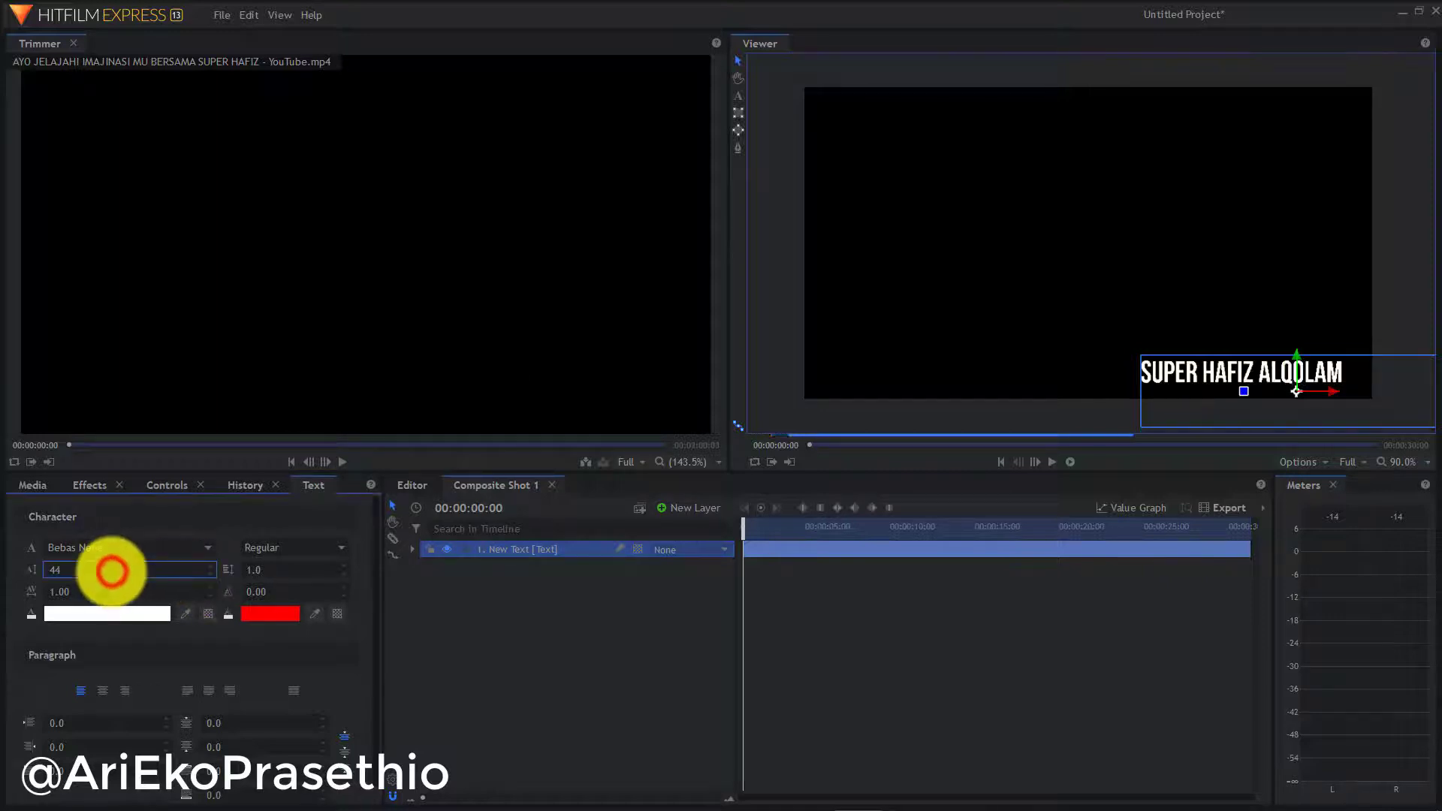
{"action": "double_click", "coordinate": [54, 570]}
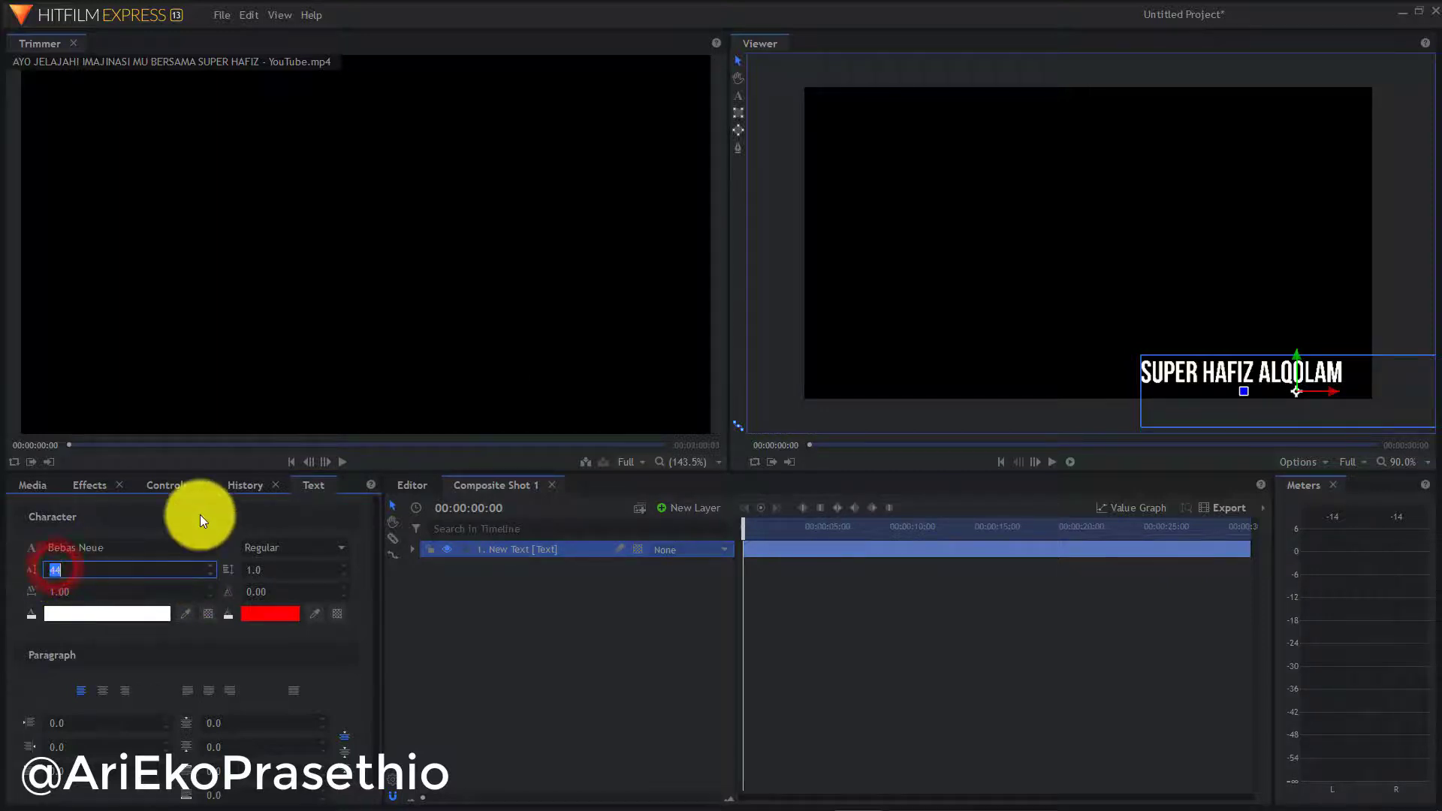
{"action": "type", "text": "30"}
{"action": "key", "text": "Return"}
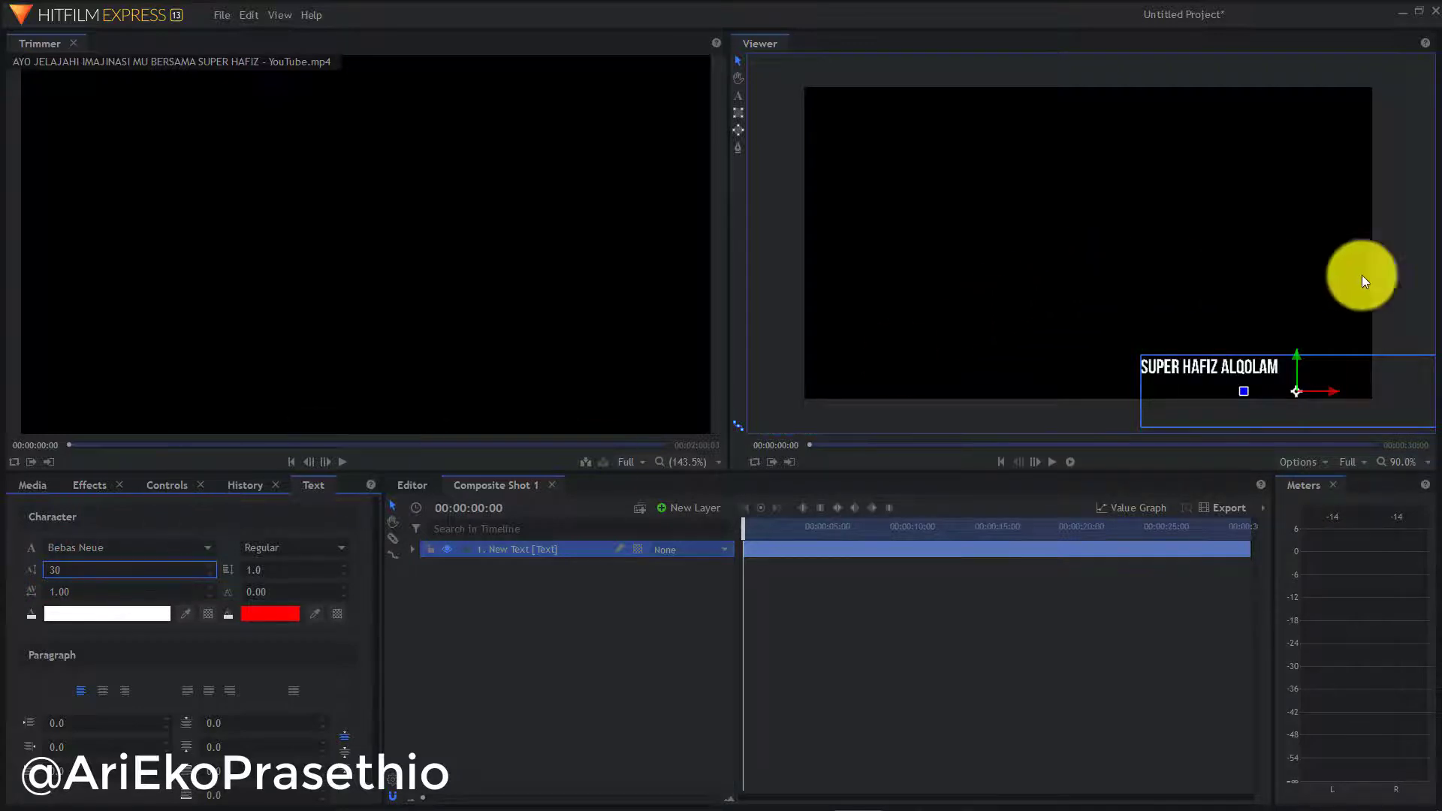
{"action": "left_click", "coordinate": [1395, 269]}
{"action": "left_click_drag", "start_coordinate": [1249, 369], "coordinate": [1331, 385]}
{"action": "left_click", "coordinate": [1393, 257]}
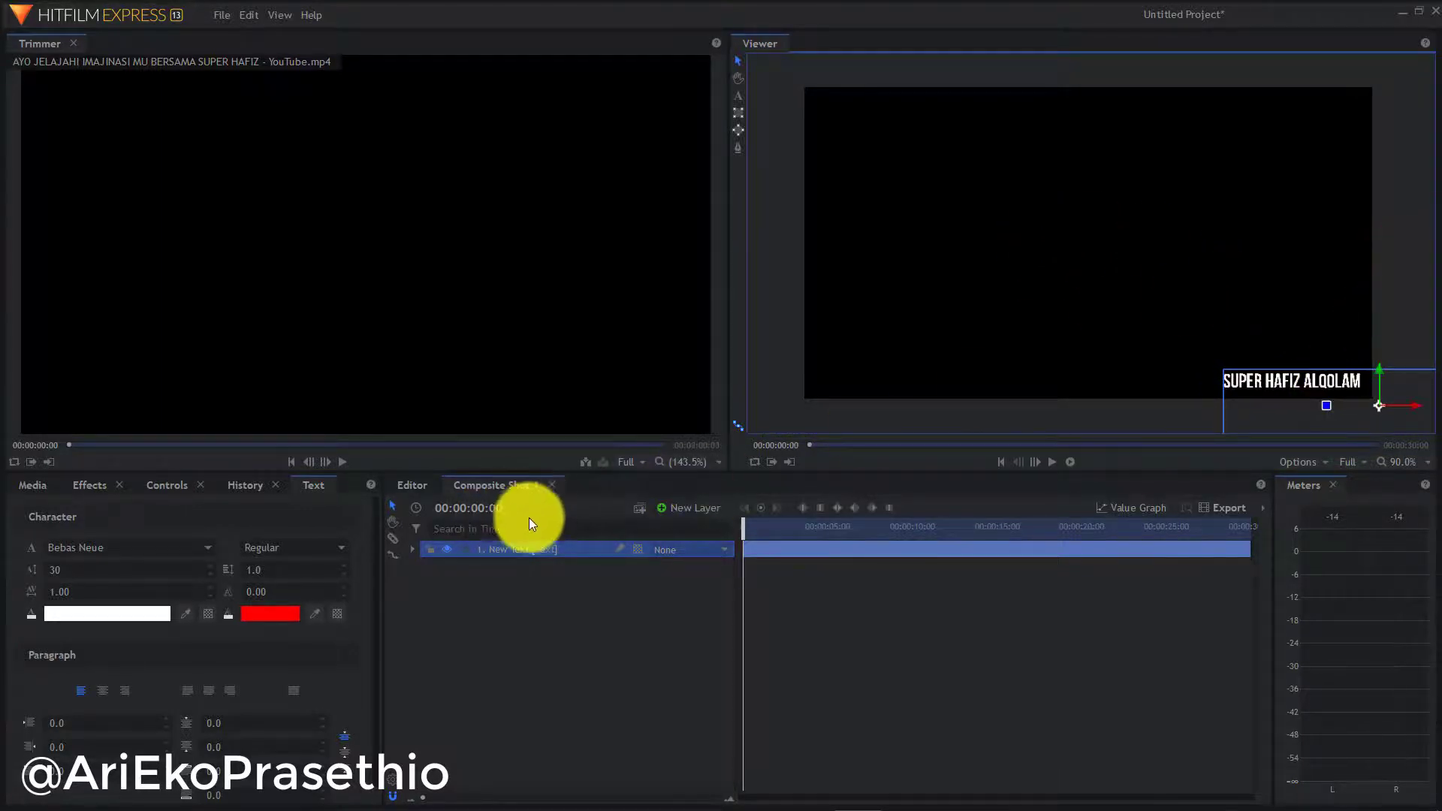
Place Composite Shot 1 from Media onto Video 2 and preview the title overlay
{"action": "left_click", "coordinate": [552, 487]}
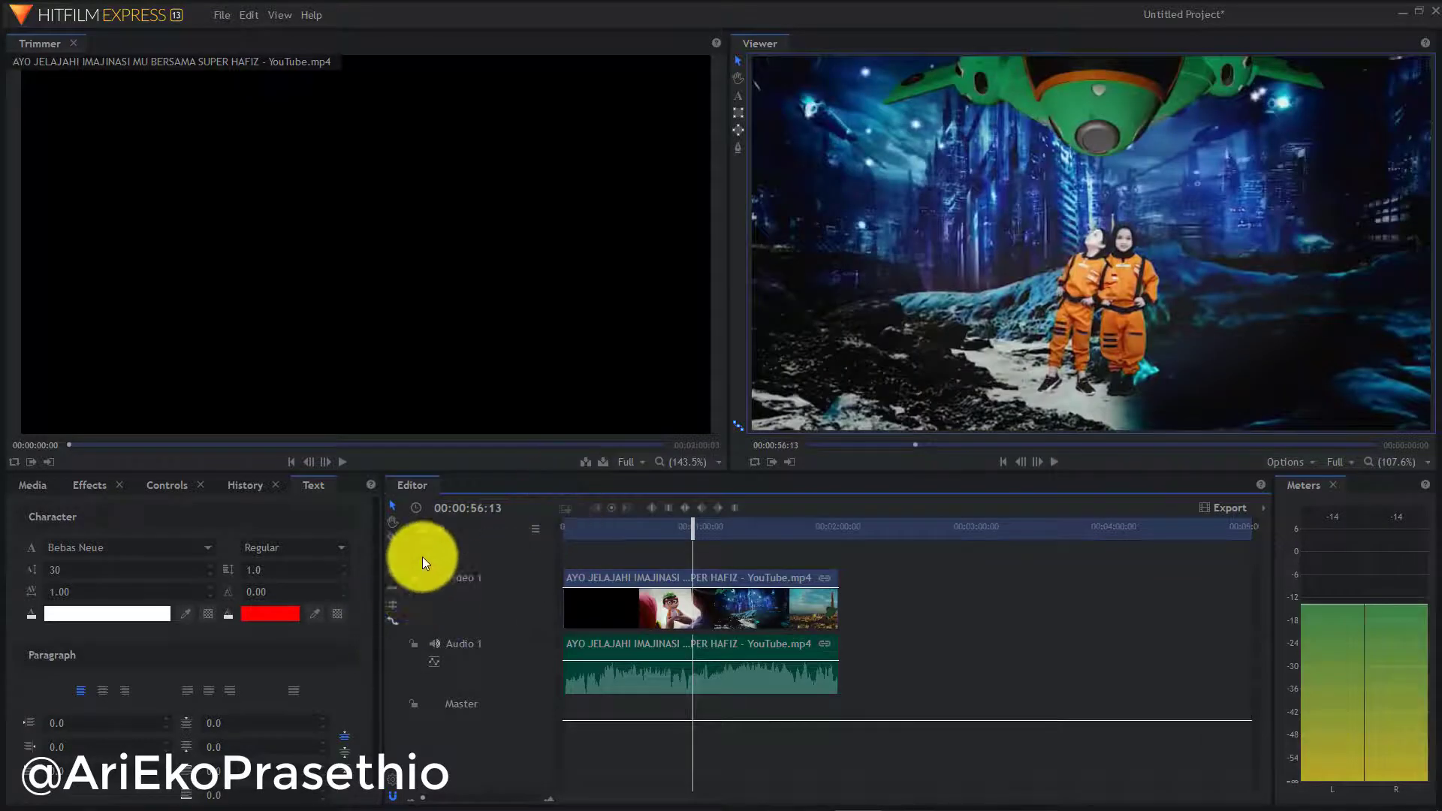
{"action": "left_click", "coordinate": [38, 490]}
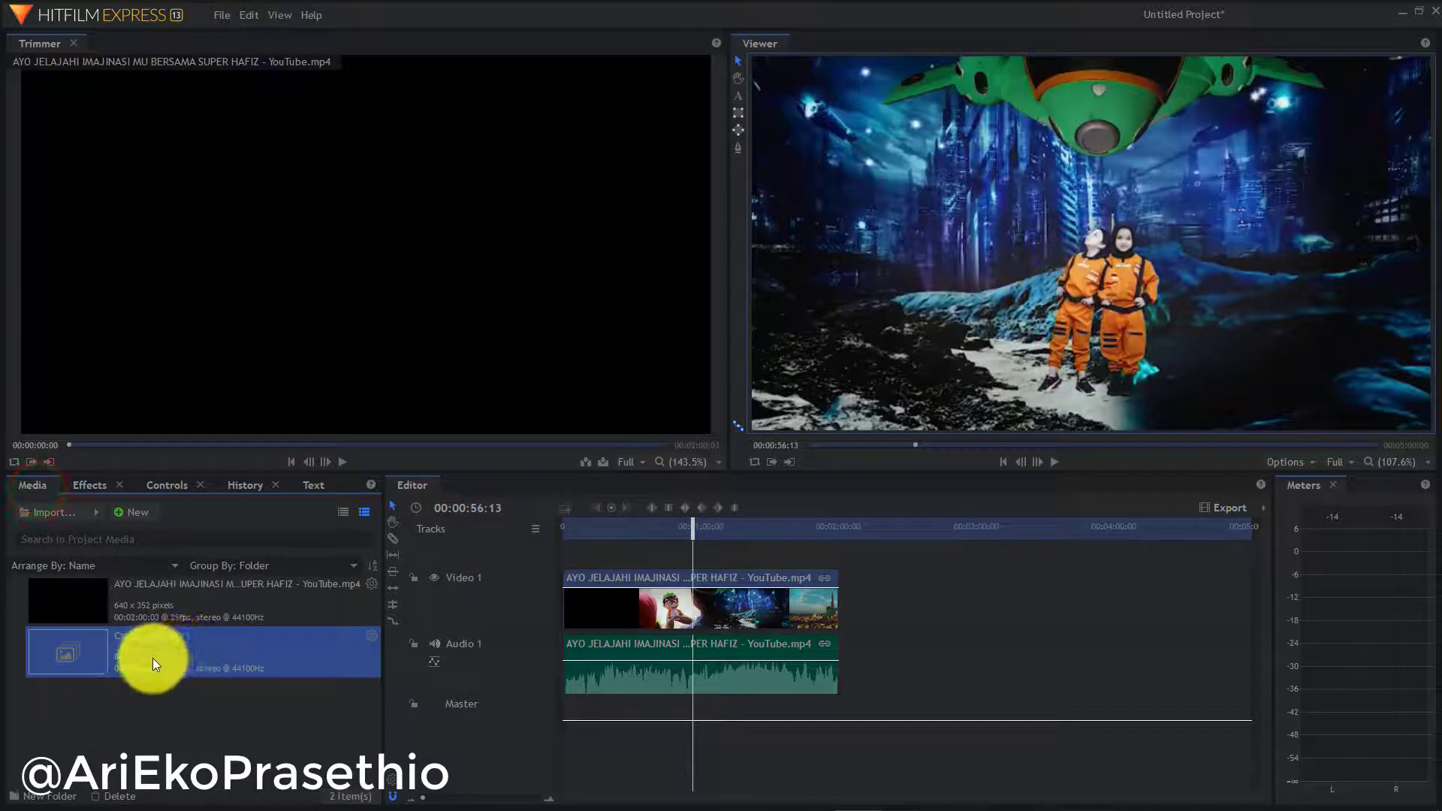
{"action": "left_click_drag", "start_coordinate": [151, 658], "coordinate": [566, 555]}
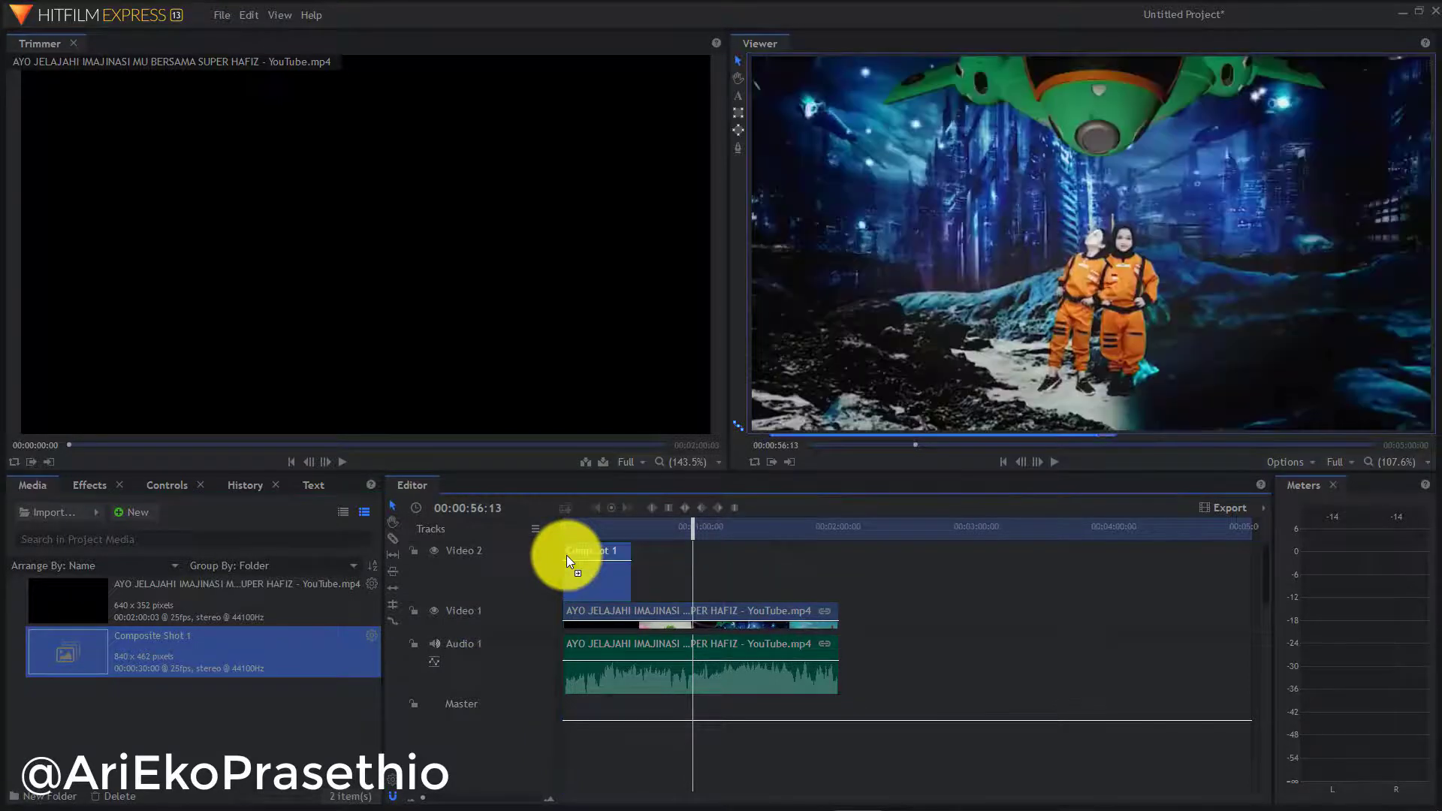
{"action": "left_click", "coordinate": [586, 524]}
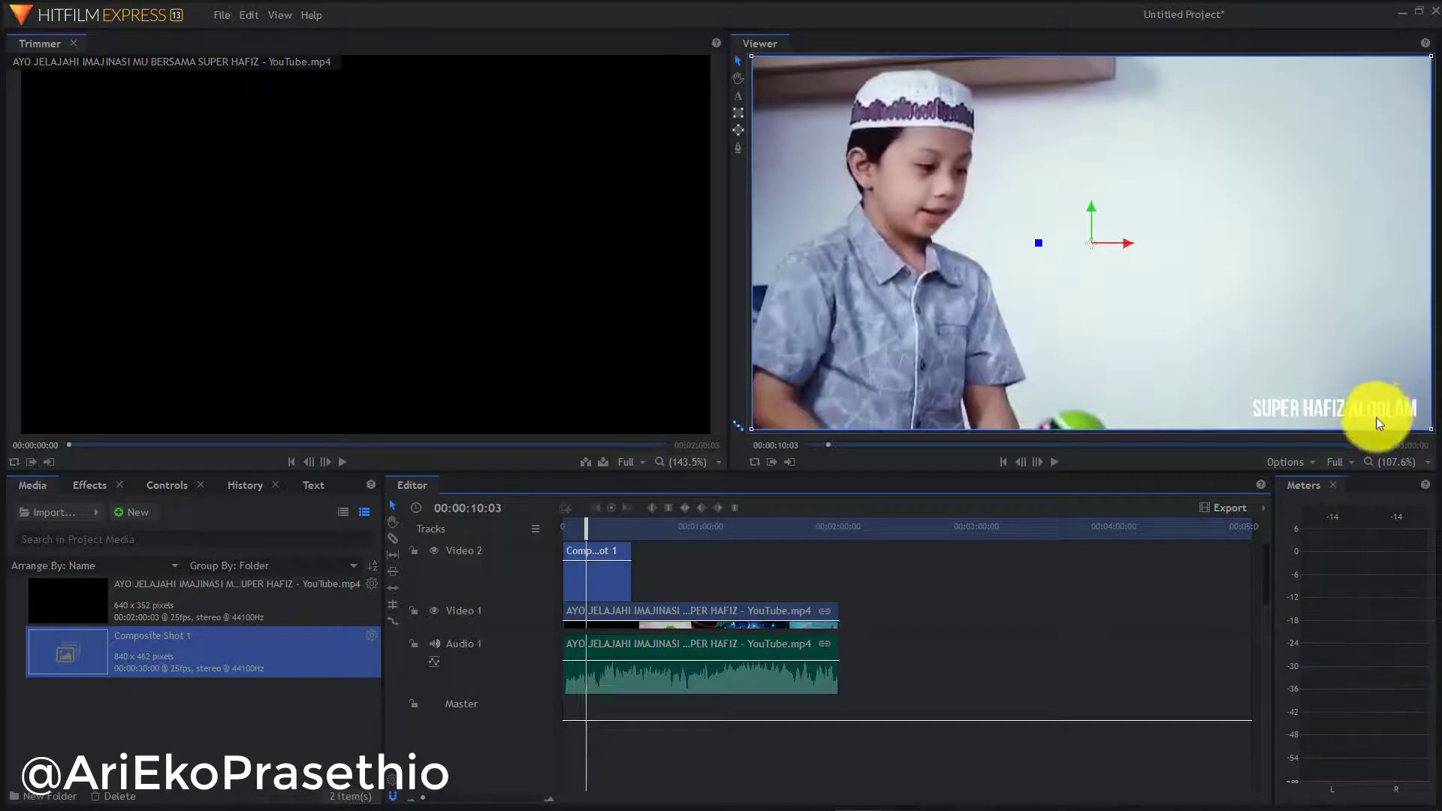
{"action": "left_click", "coordinate": [615, 577]}
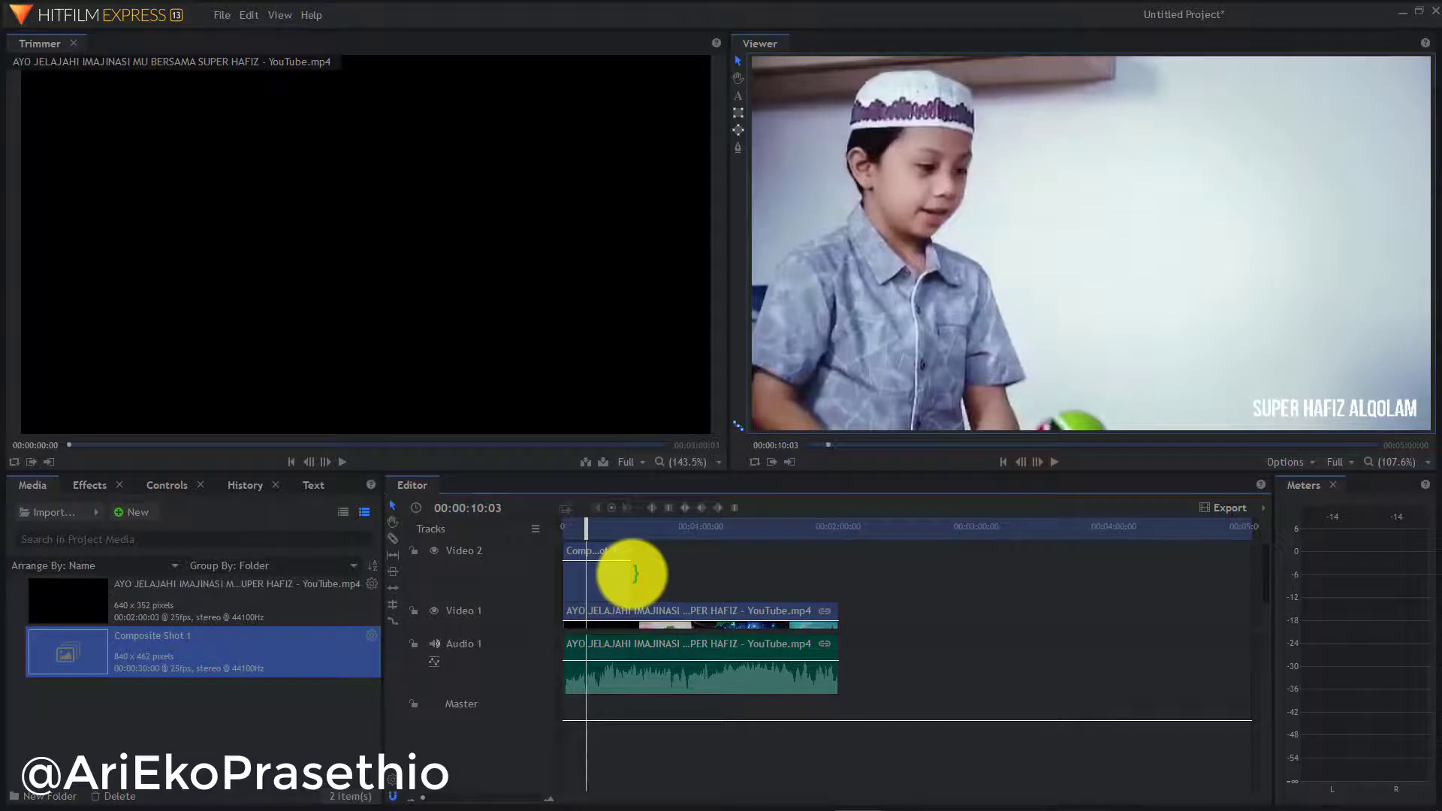
{"action": "left_click", "coordinate": [620, 523]}
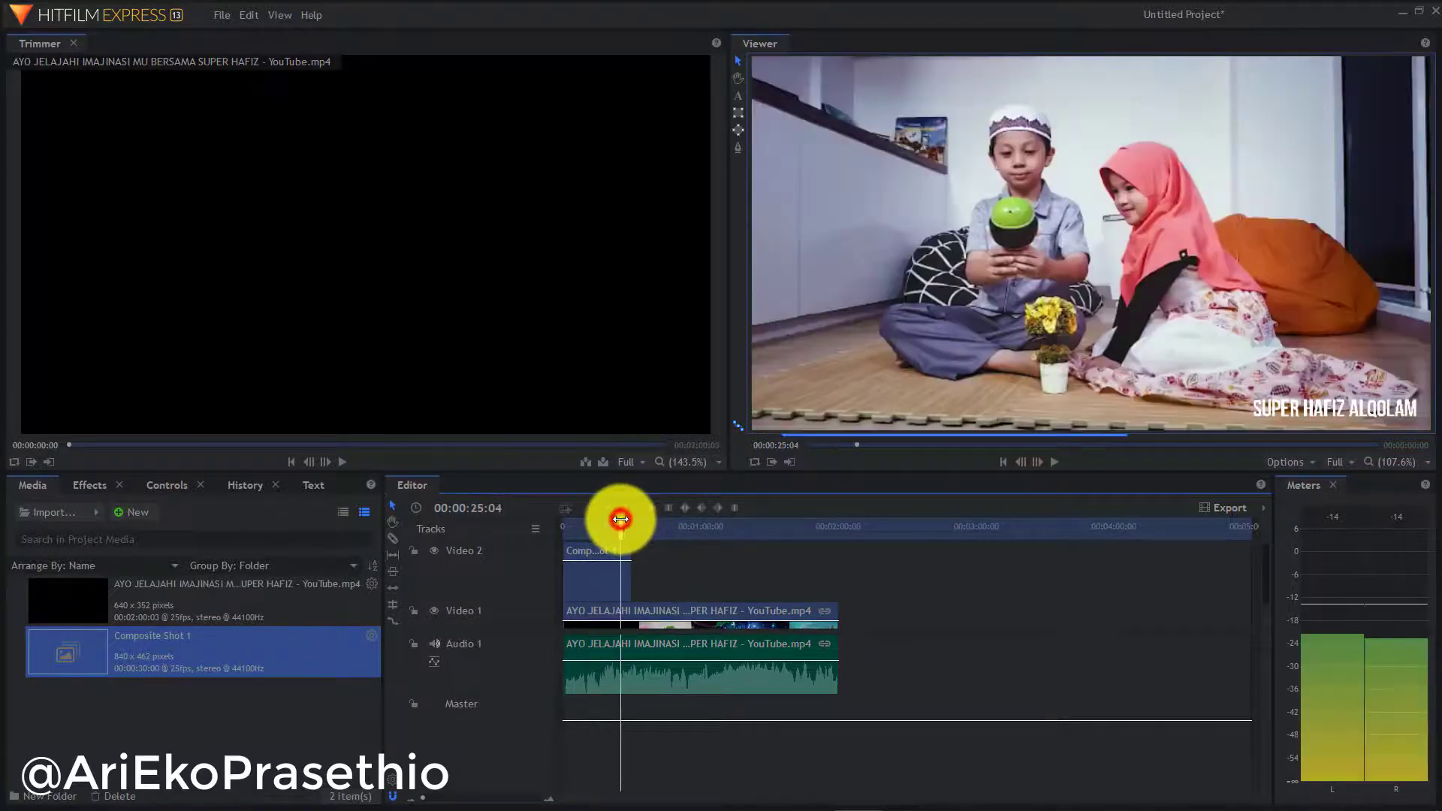
{"action": "left_click", "coordinate": [1054, 462]}
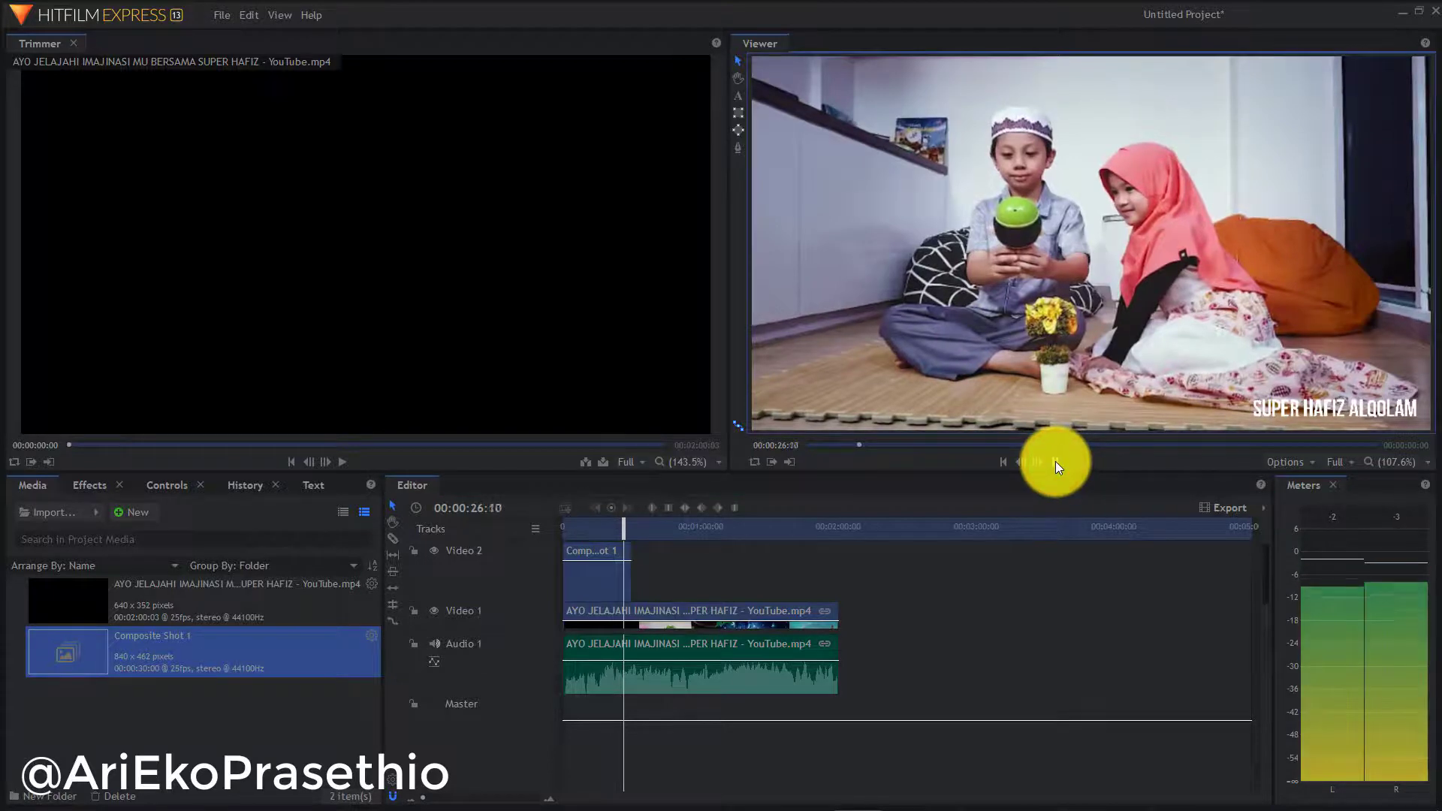
{"action": "left_click", "coordinate": [1056, 461]}
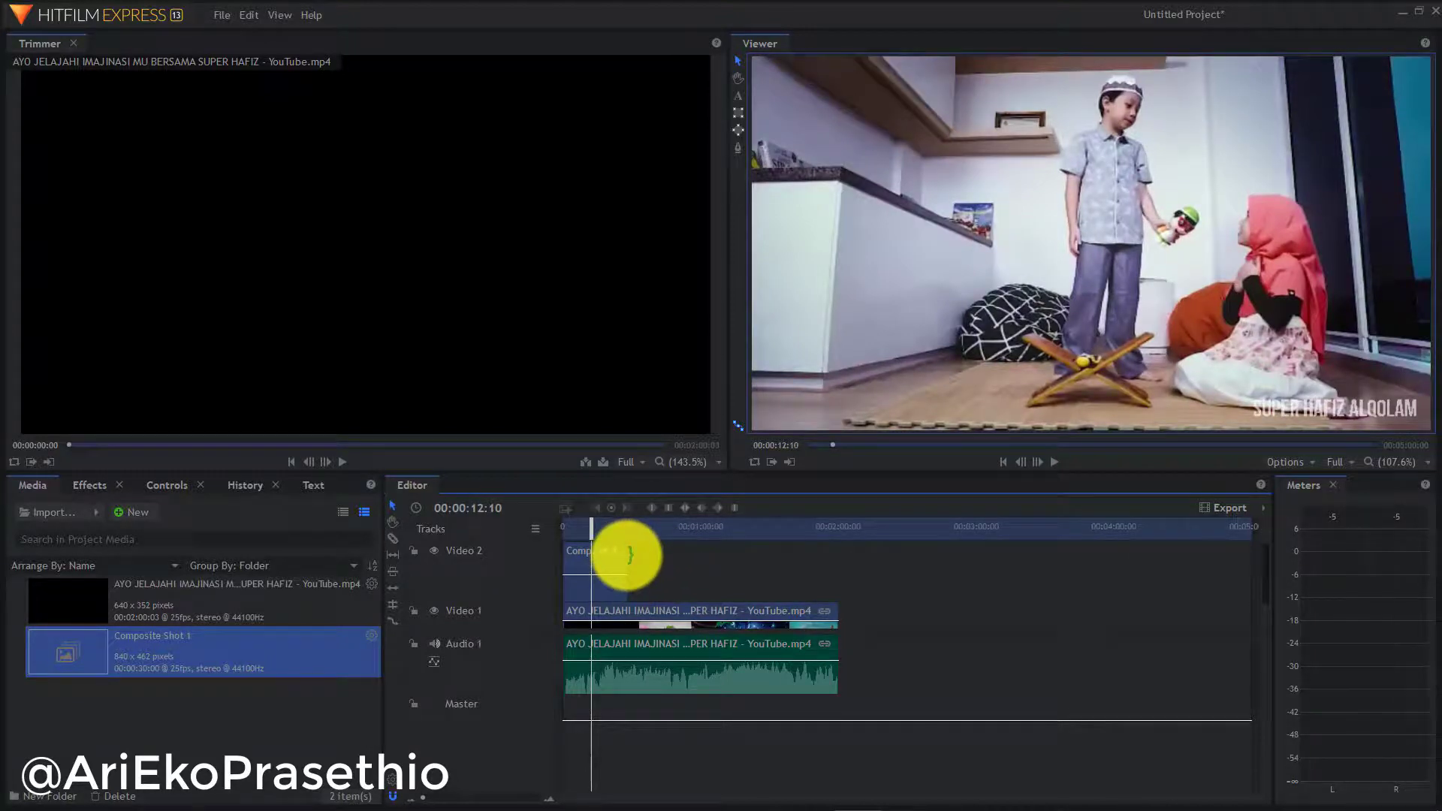
Extend Composite Shot 1 to the video's end and check the title at 1:57
{"action": "left_click_drag", "start_coordinate": [627, 555], "coordinate": [885, 545]}
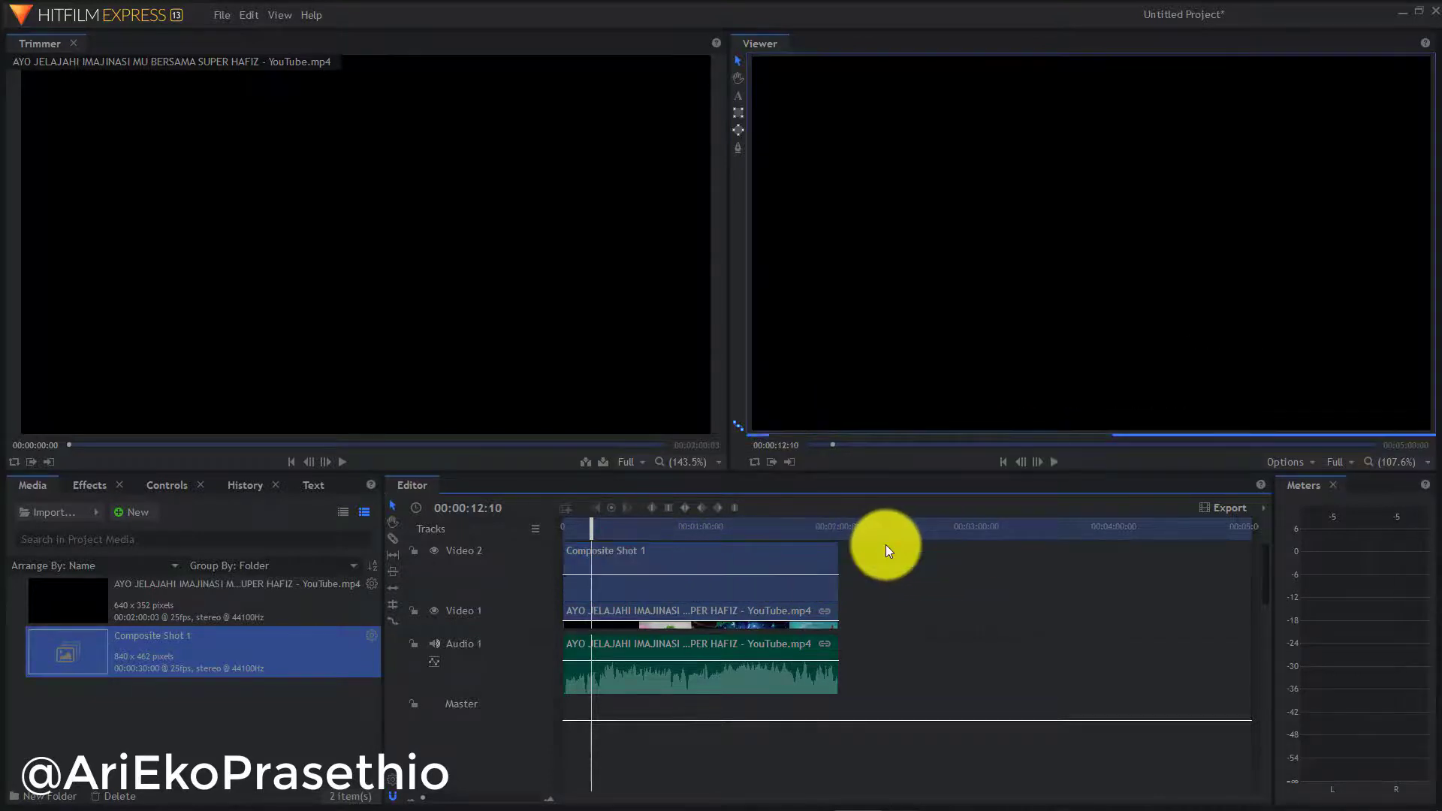
{"action": "left_click_drag", "start_coordinate": [683, 553], "coordinate": [683, 553]}
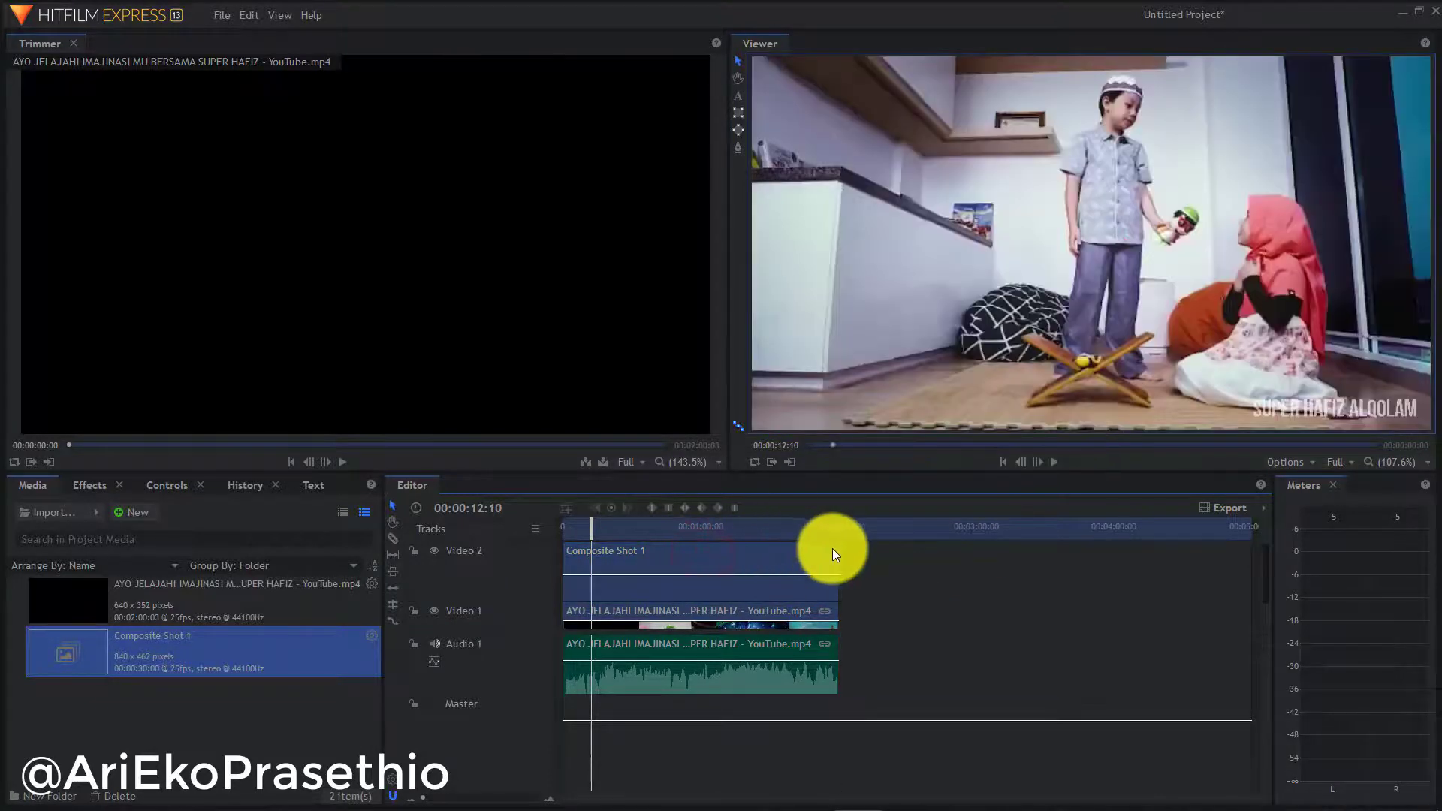
{"action": "left_click", "coordinate": [799, 527]}
{"action": "left_click", "coordinate": [832, 526]}
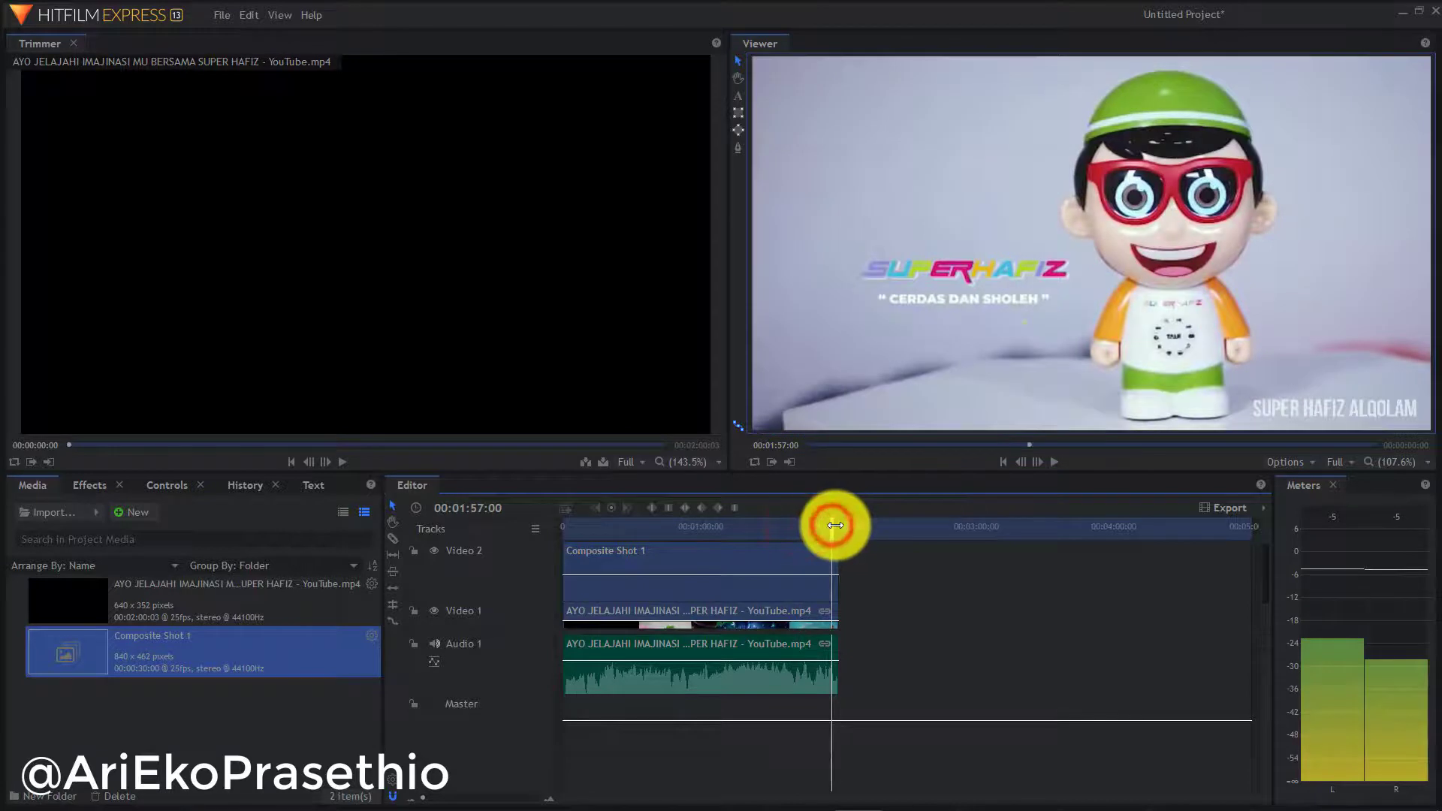
{"action": "left_click", "coordinate": [705, 534]}
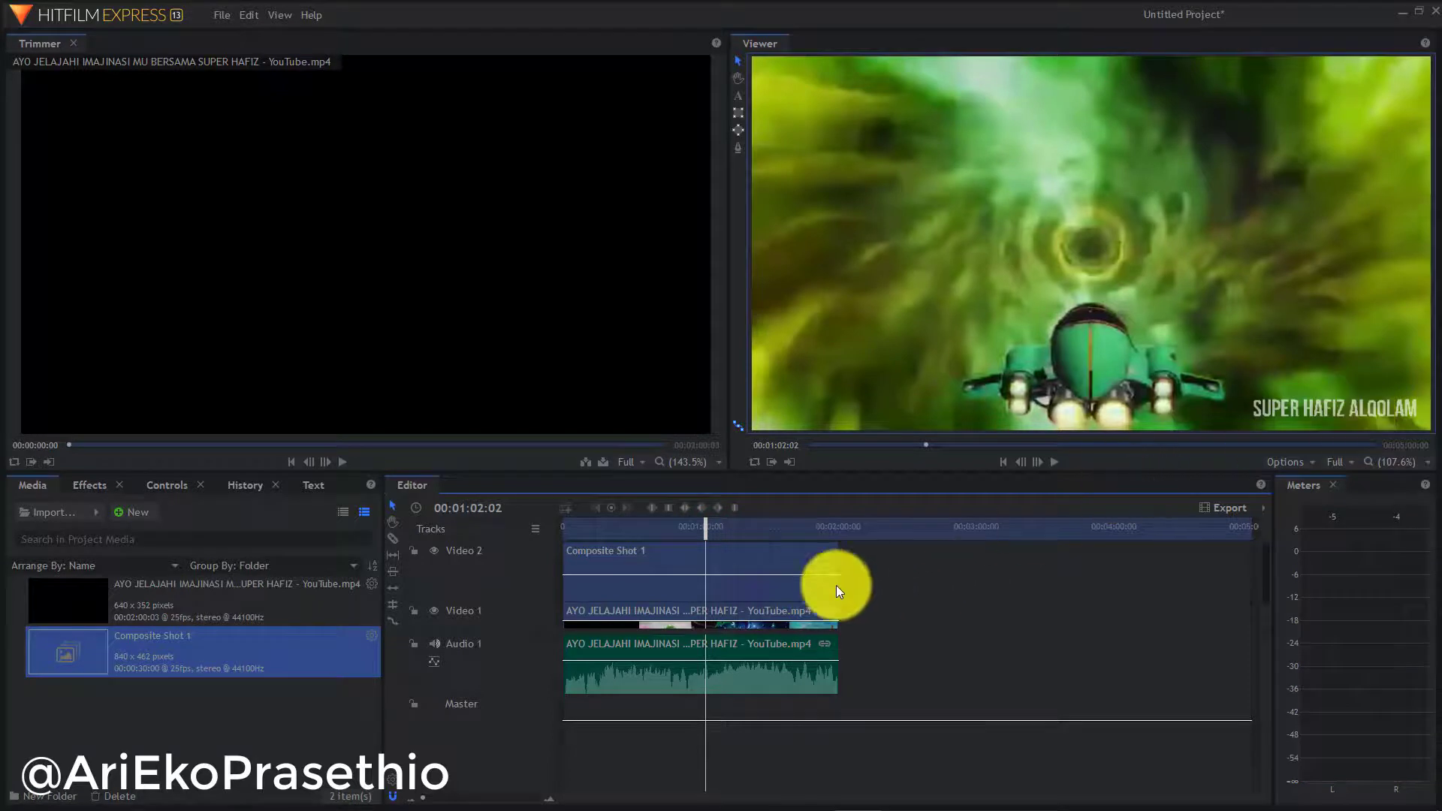
{"action": "left_click", "coordinate": [577, 530]}
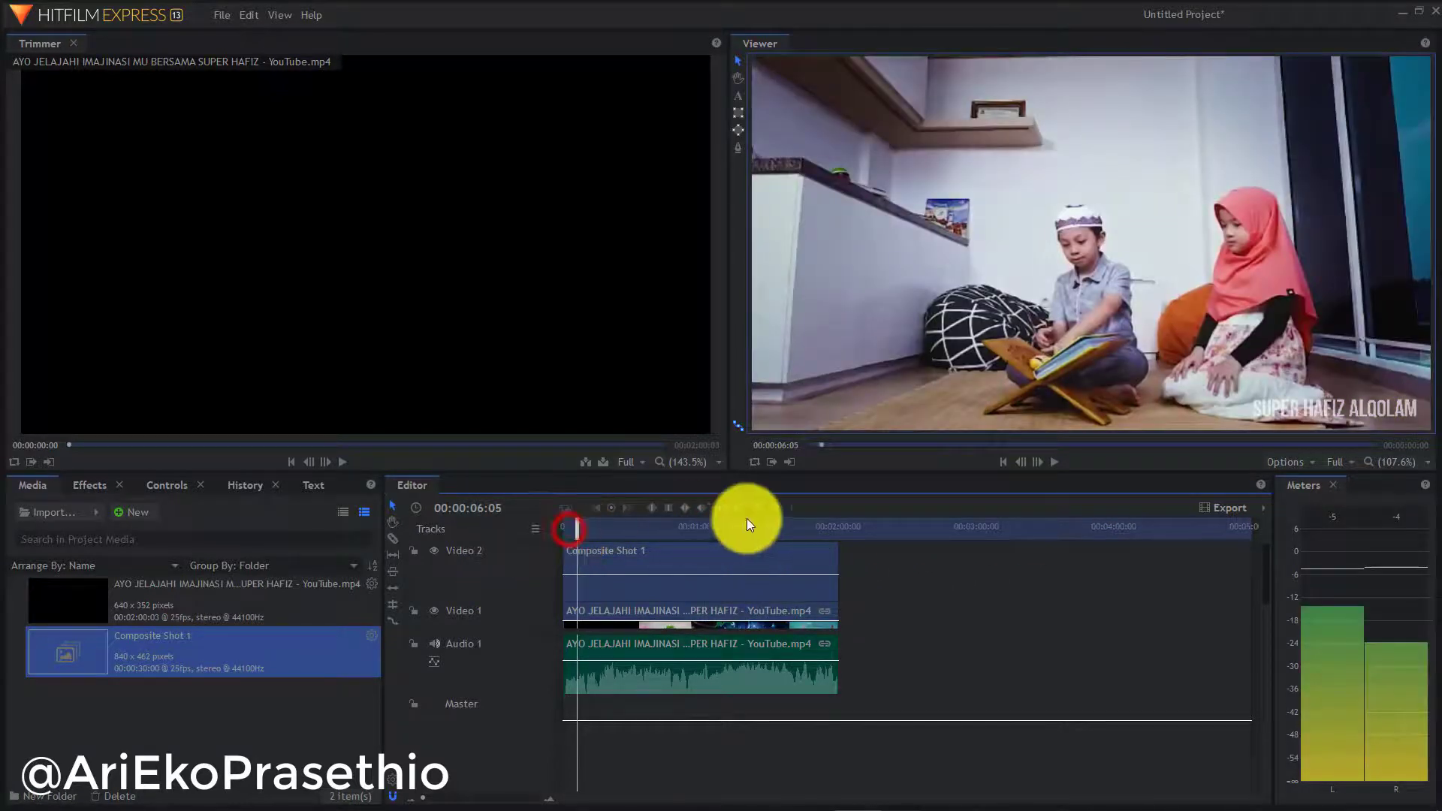
{"action": "left_click", "coordinate": [912, 580]}
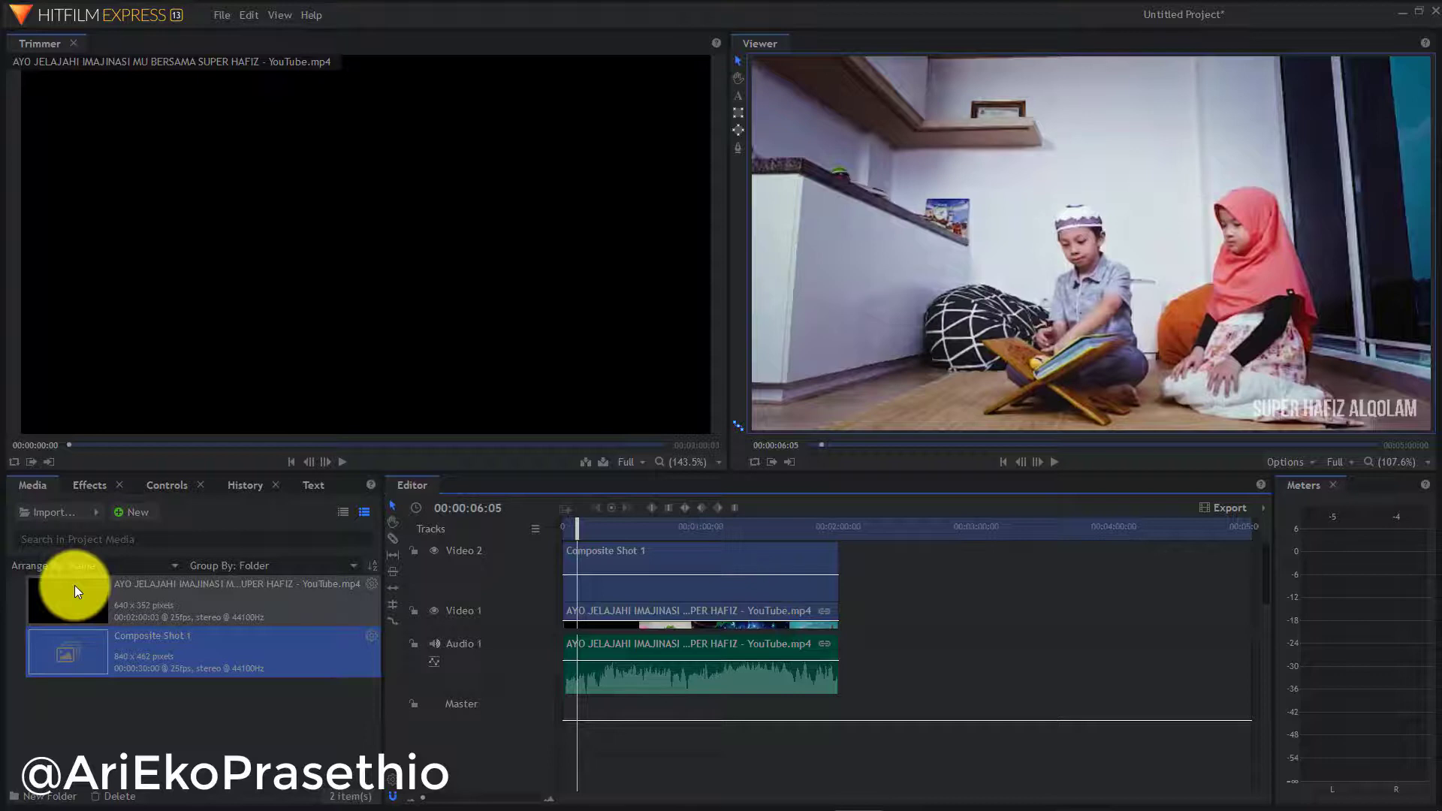
Search Effects for 'slide' and drop the Slide transition onto Composite Shot 1's start
{"action": "left_click", "coordinate": [85, 485]}
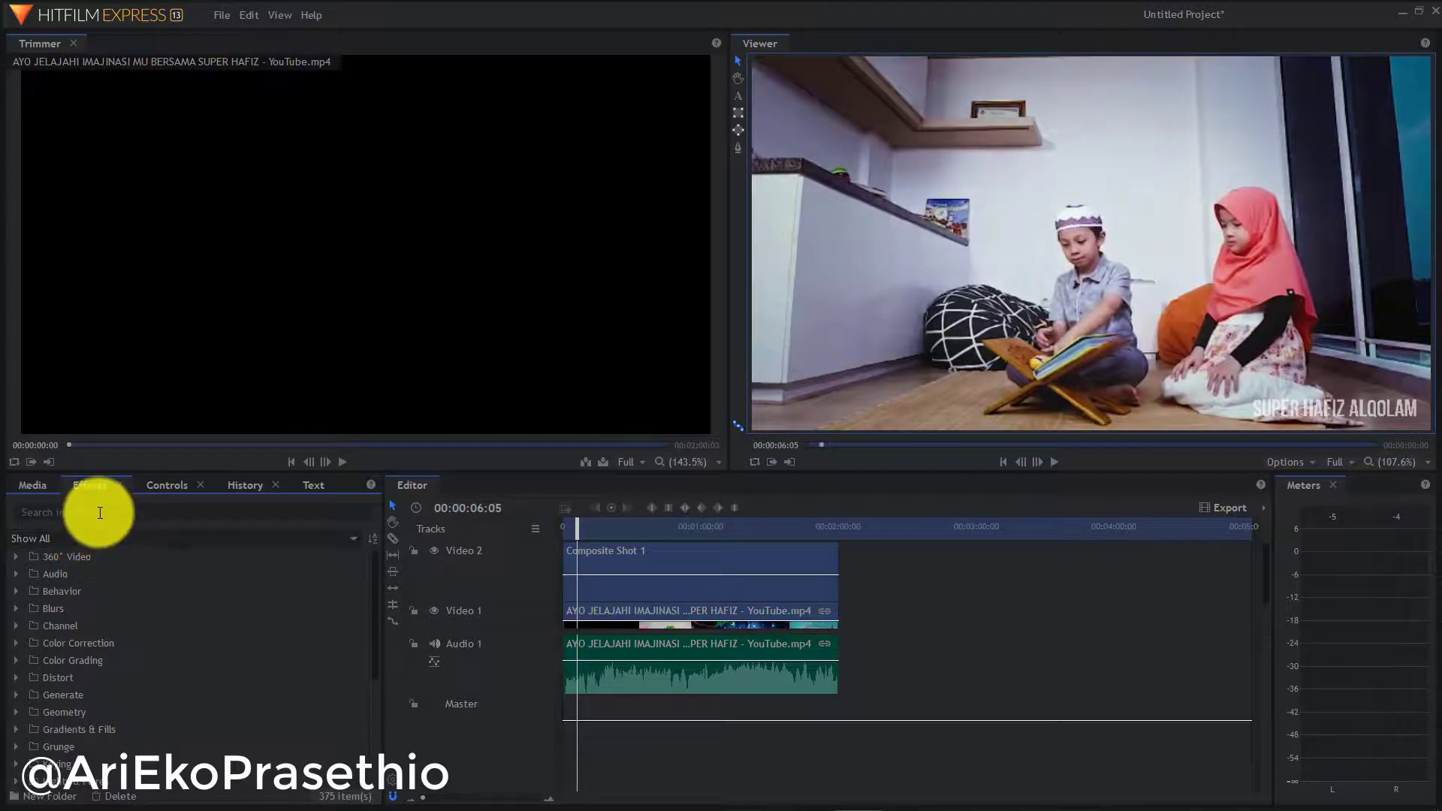
{"action": "left_click", "coordinate": [100, 510]}
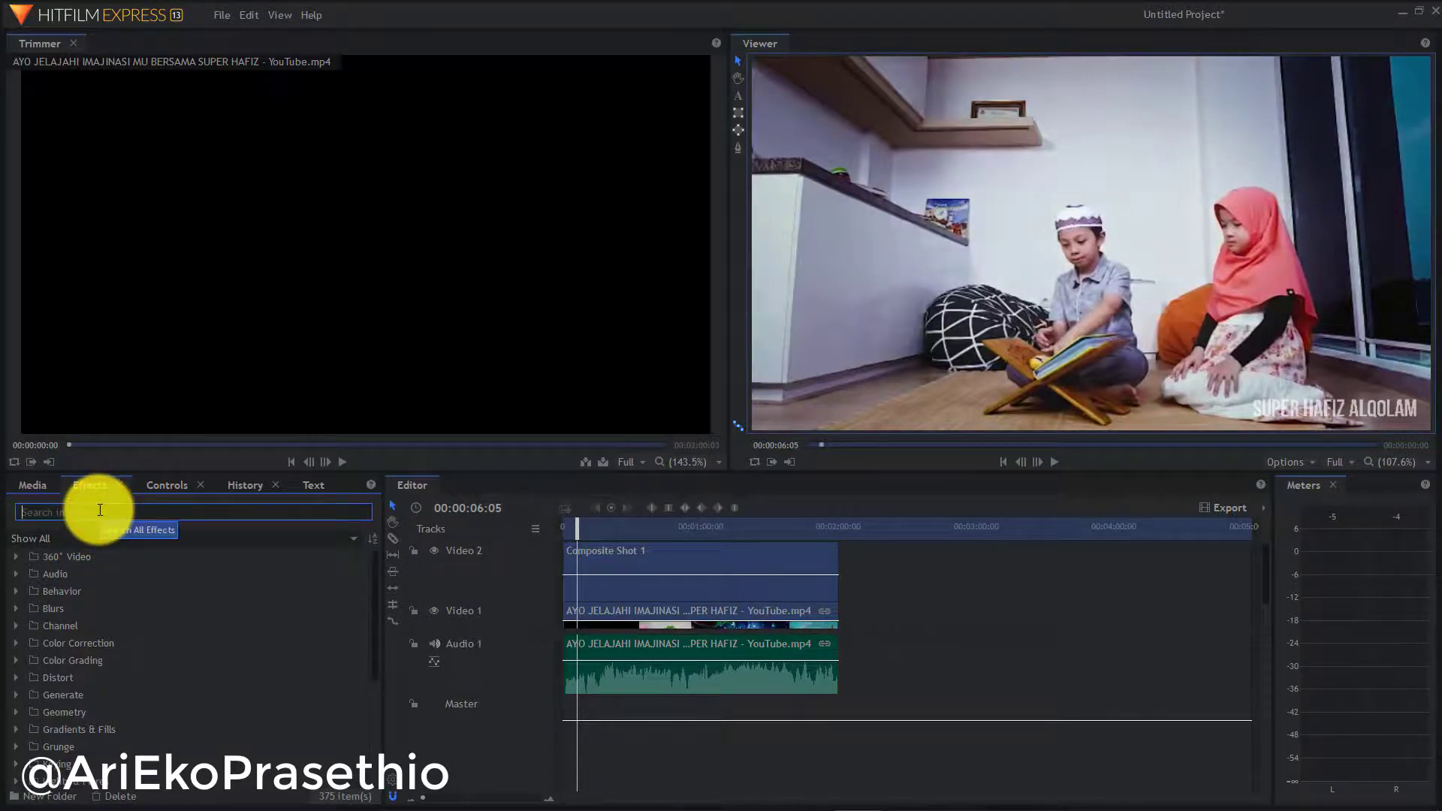
{"action": "type", "text": "fade"}
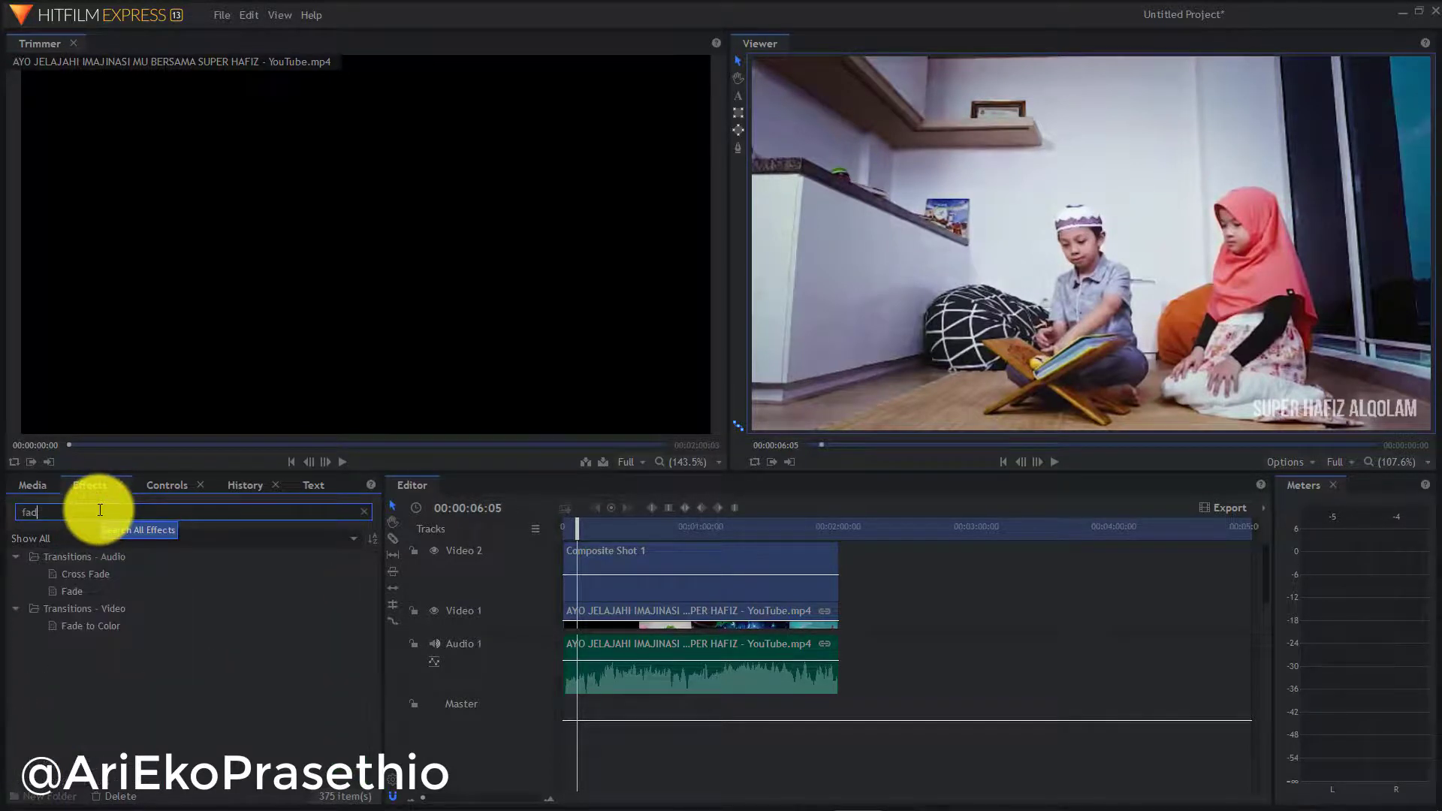
{"action": "key", "text": "BackSpace"}
{"action": "key", "text": "BackSpace"}
{"action": "key", "text": "BackSpace"}
{"action": "key", "text": "BackSpace"}
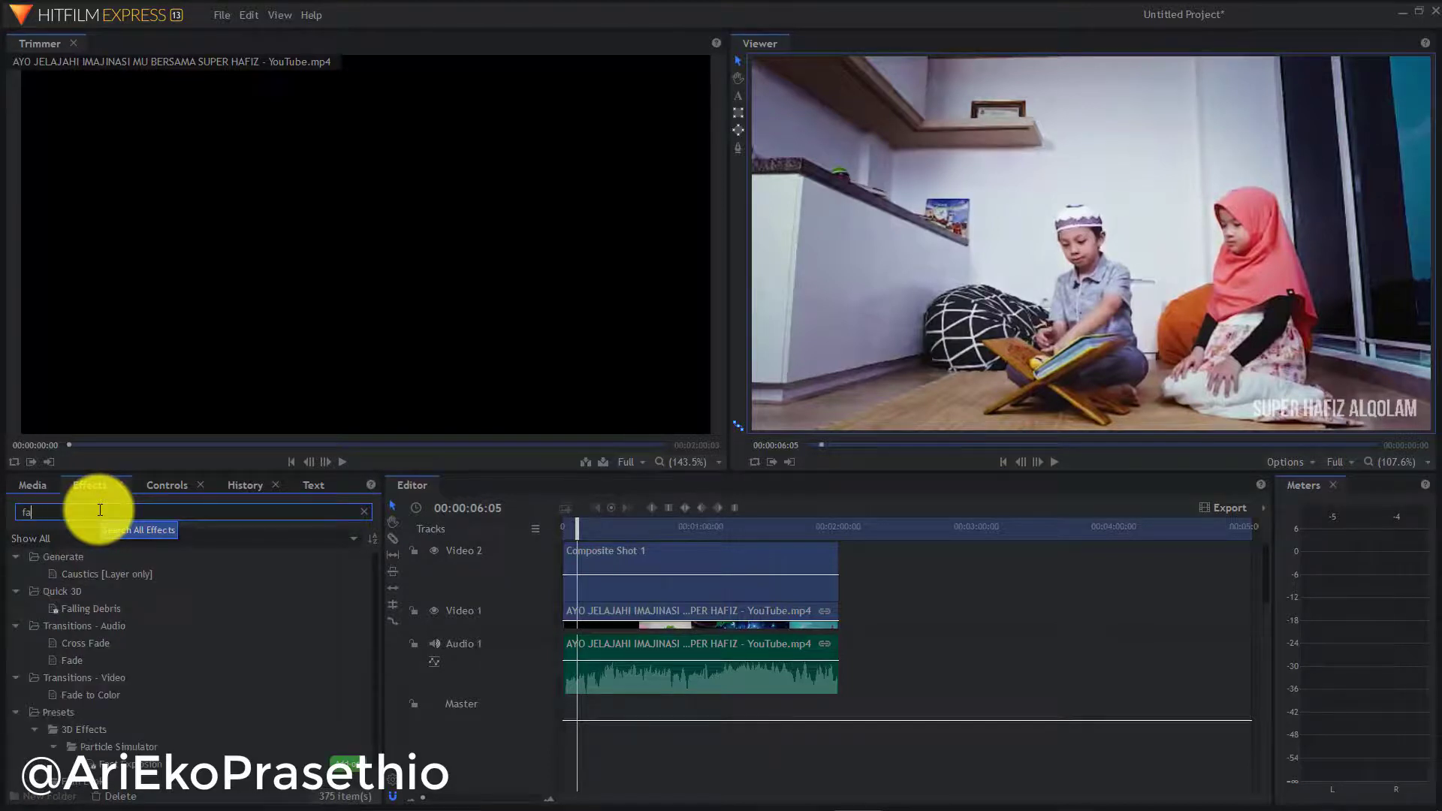
{"action": "type", "text": "slide"}
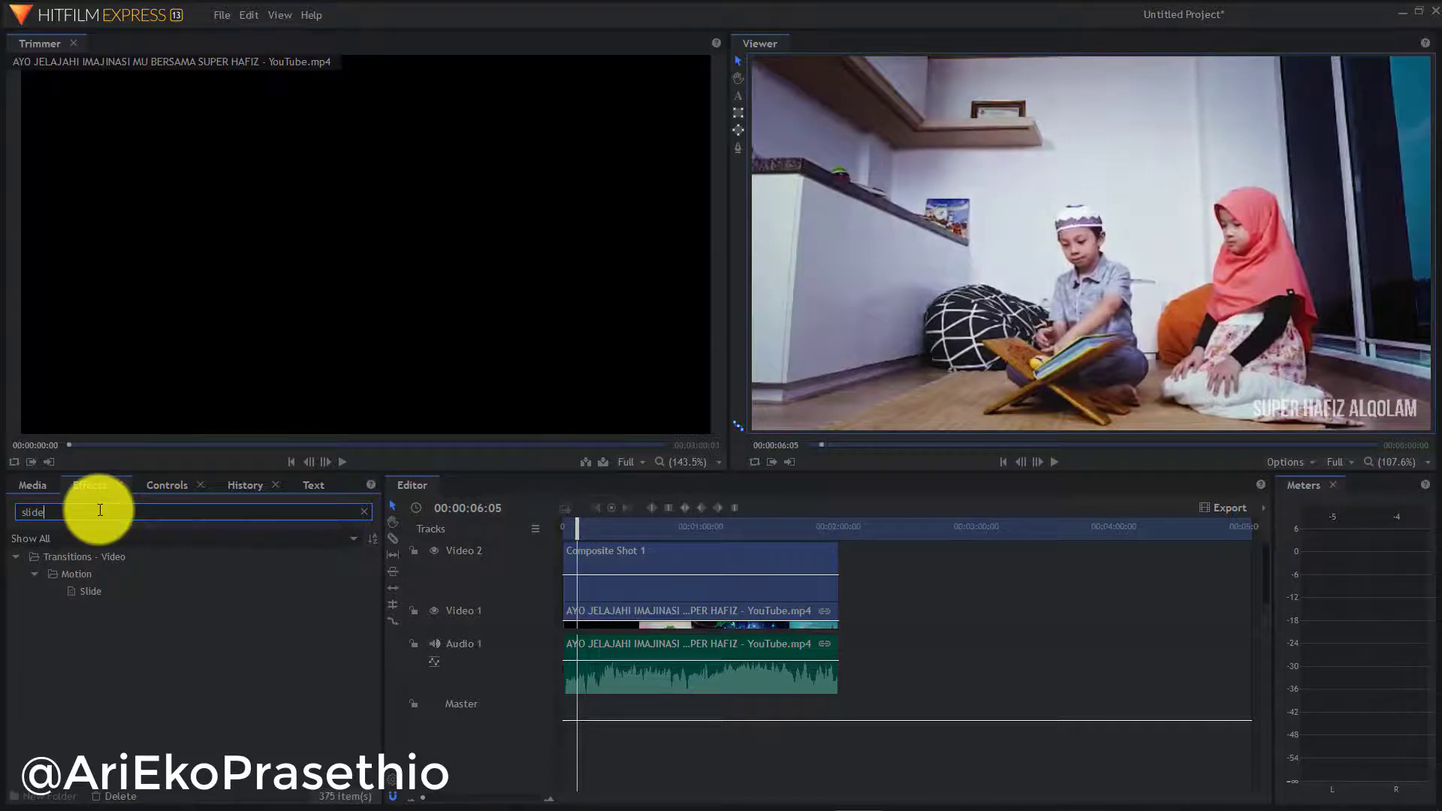
{"action": "left_click", "coordinate": [88, 596]}
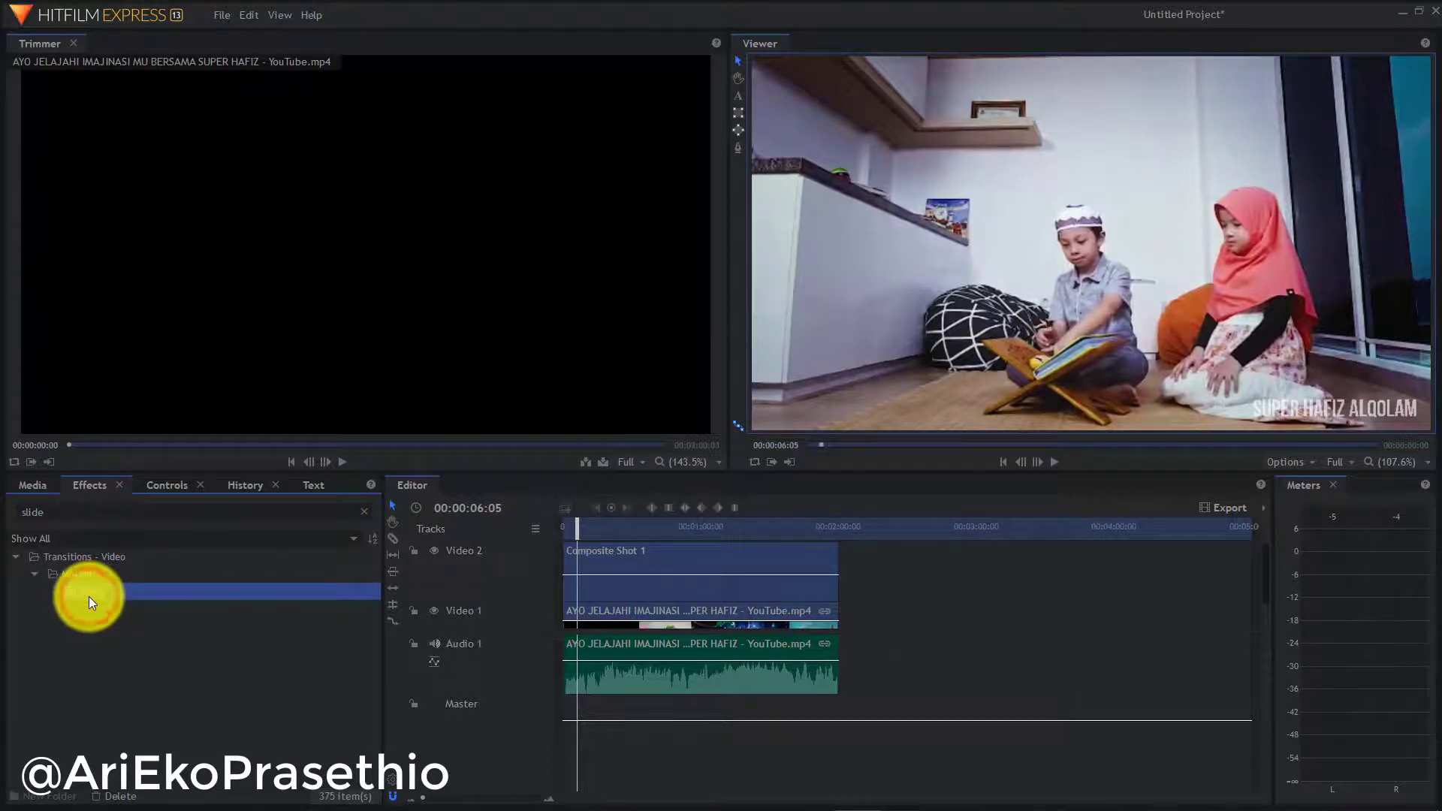
{"action": "left_click_drag", "start_coordinate": [89, 596], "coordinate": [570, 552]}
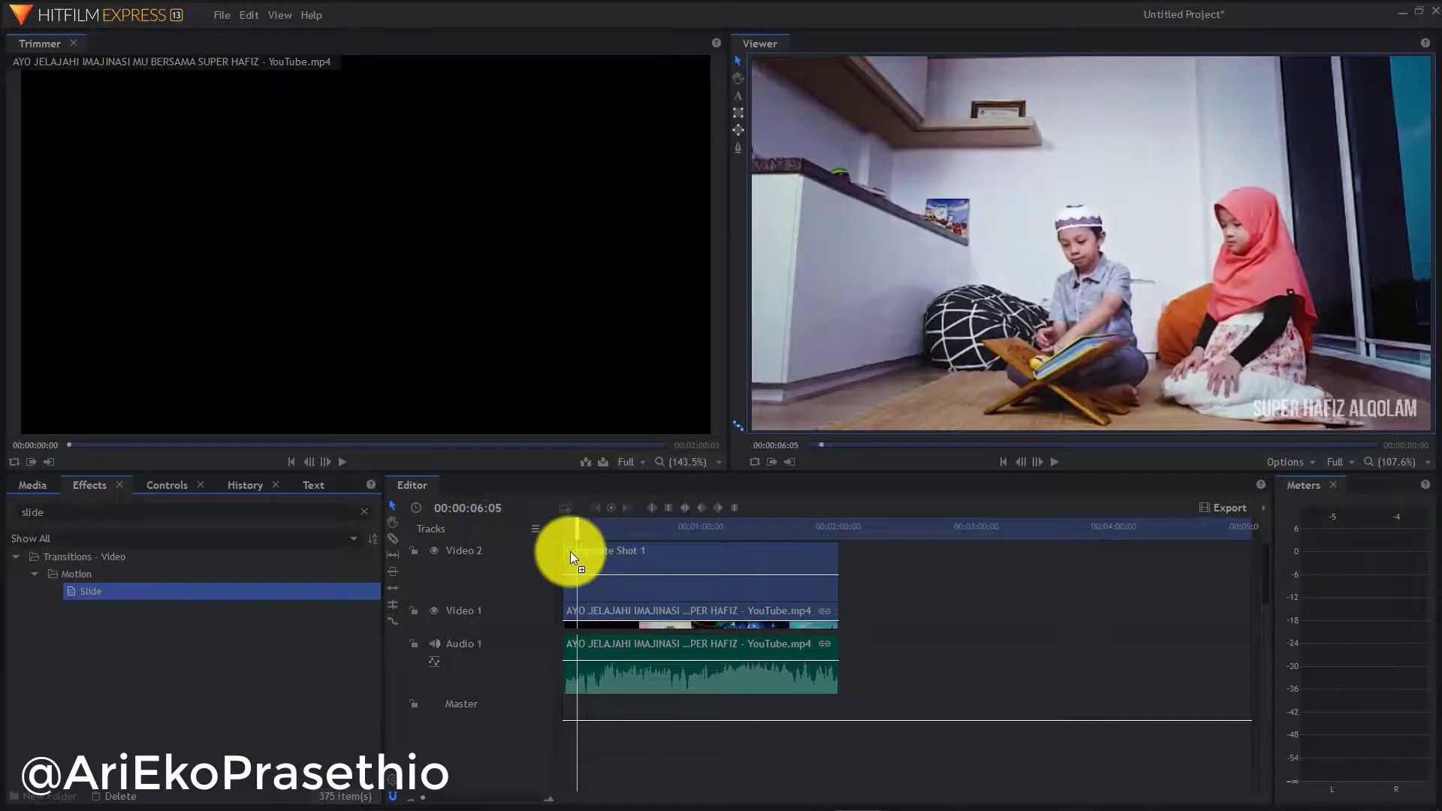
{"action": "left_click_drag", "start_coordinate": [570, 552], "coordinate": [570, 552]}
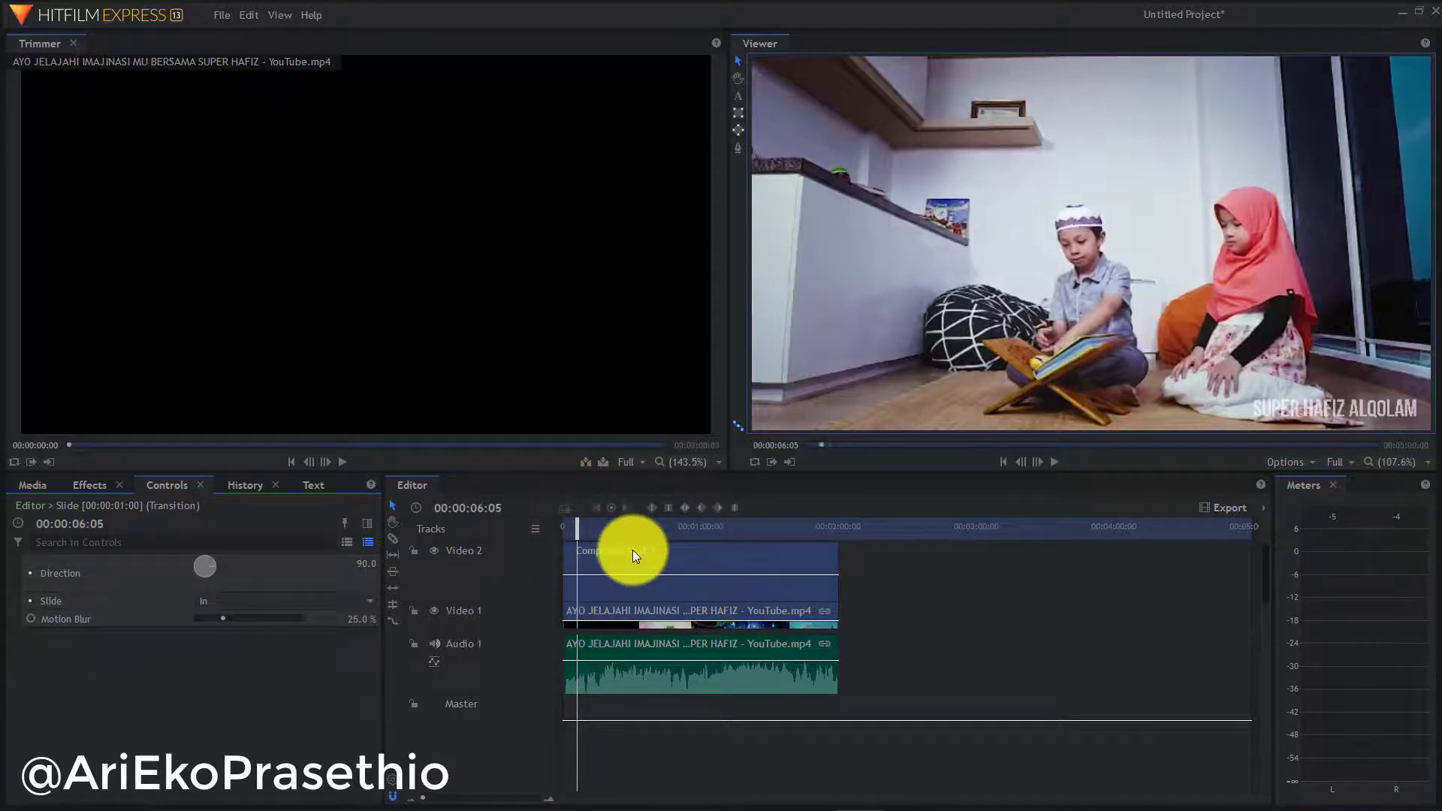
{"action": "left_click", "coordinate": [568, 683]}
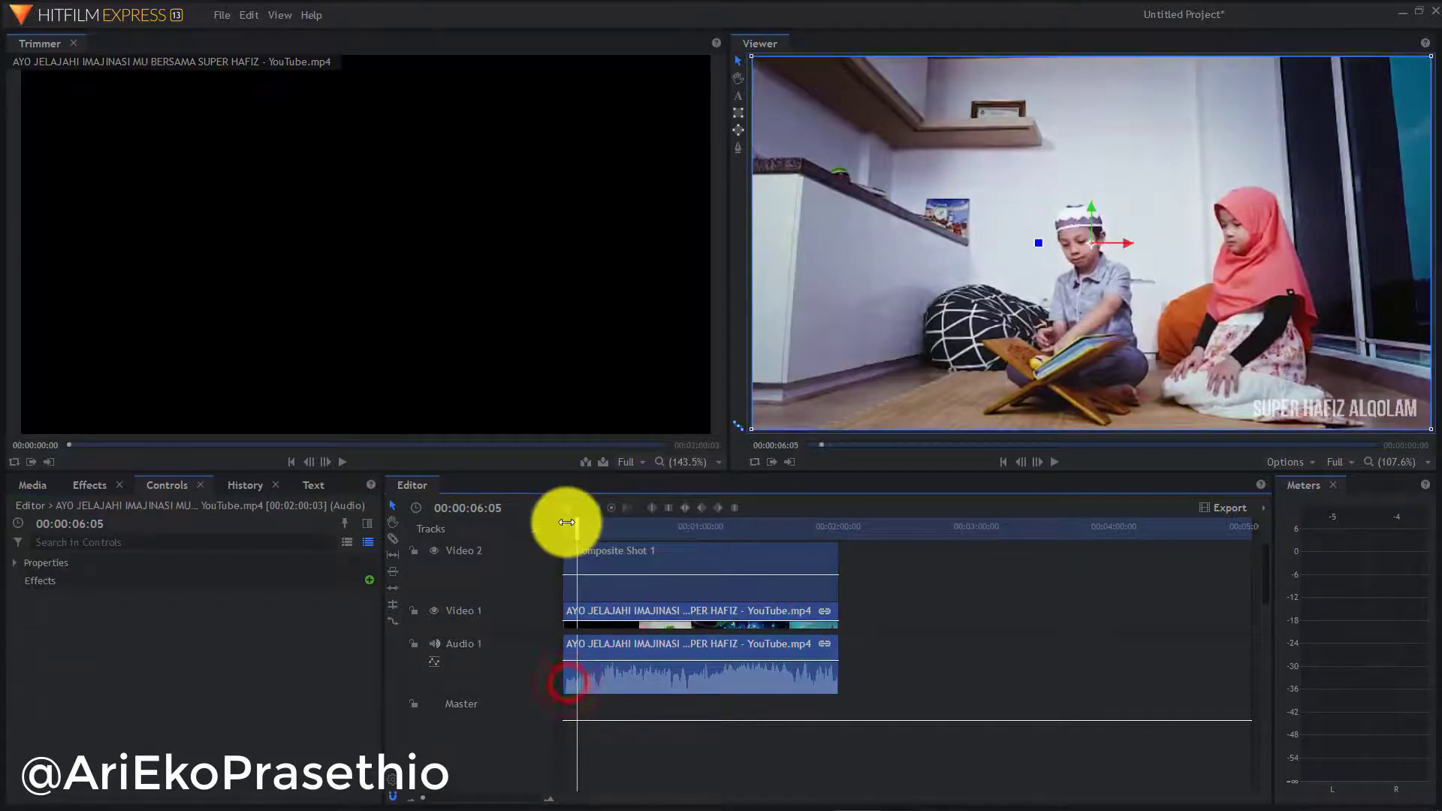
{"action": "left_click", "coordinate": [1048, 467]}
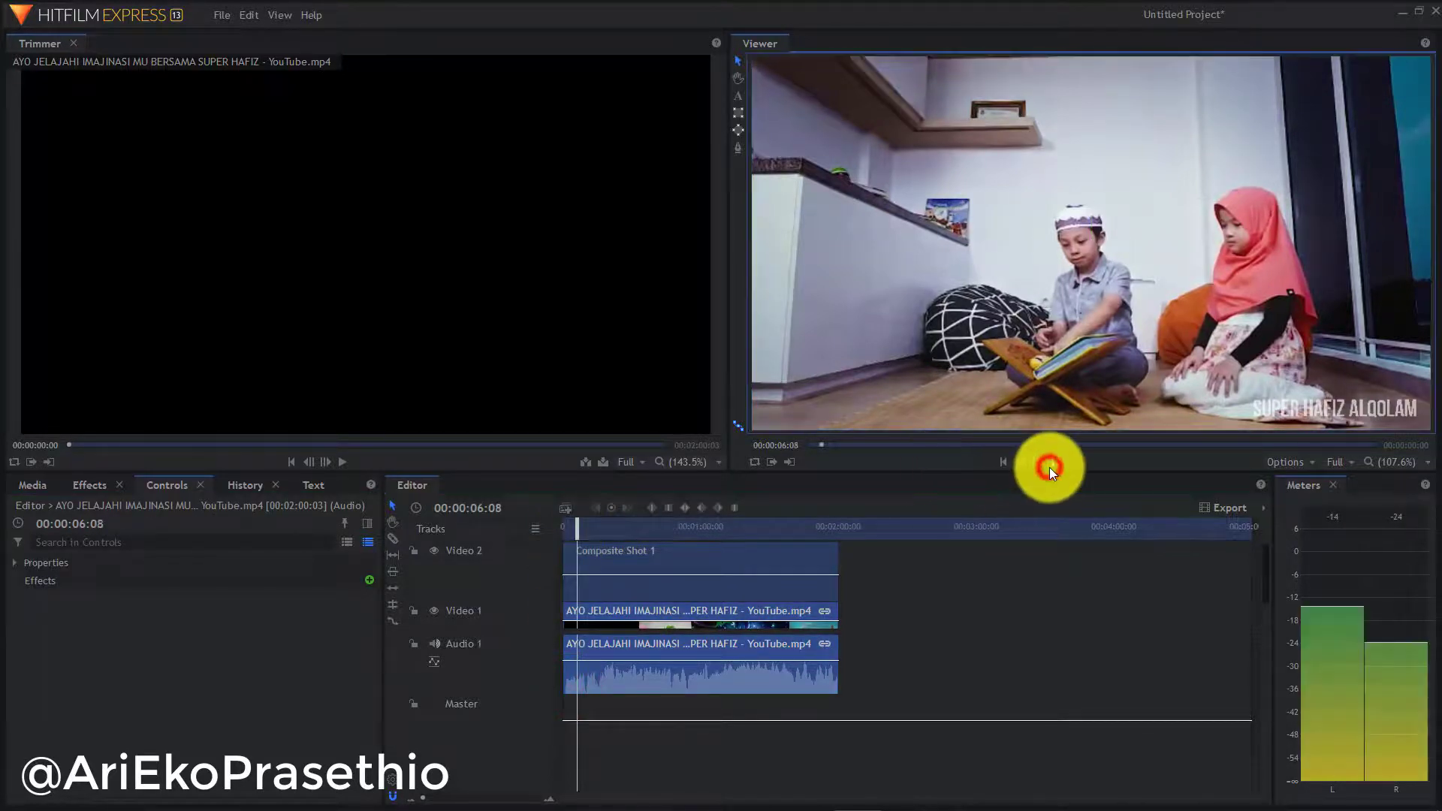
{"action": "left_click", "coordinate": [580, 528]}
{"action": "left_click_drag", "start_coordinate": [579, 528], "coordinate": [515, 531]}
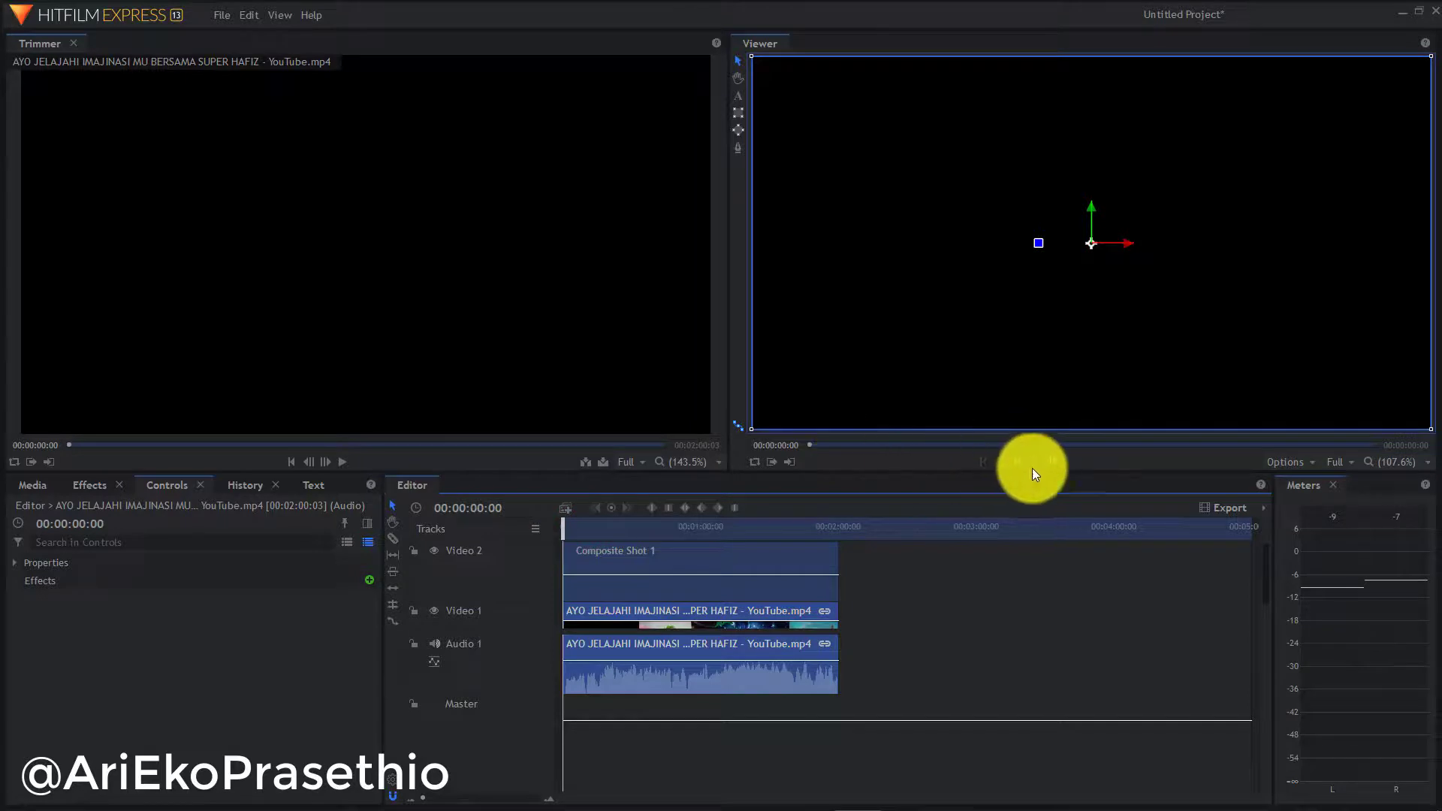
{"action": "left_click", "coordinate": [1054, 466]}
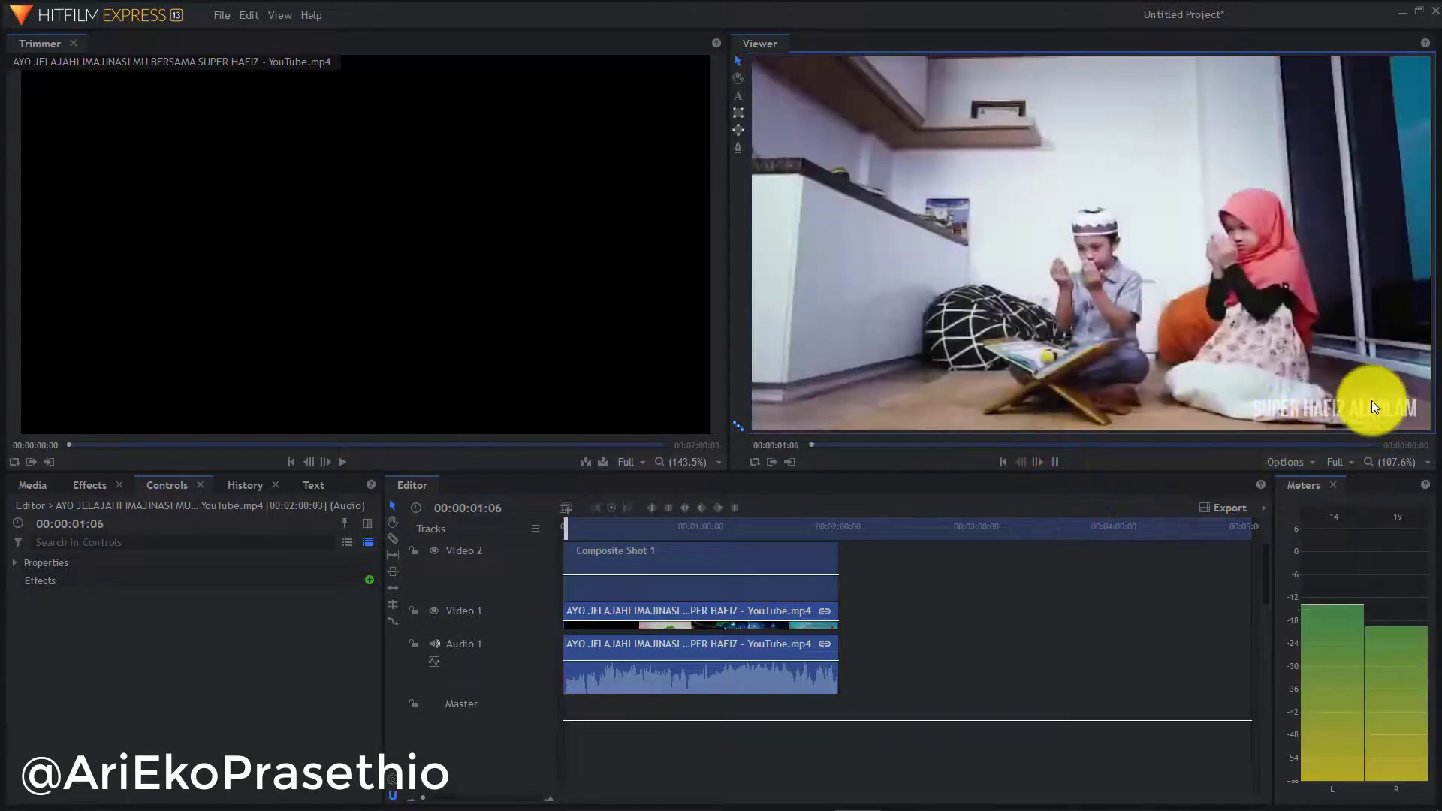
{"action": "left_click", "coordinate": [1059, 466]}
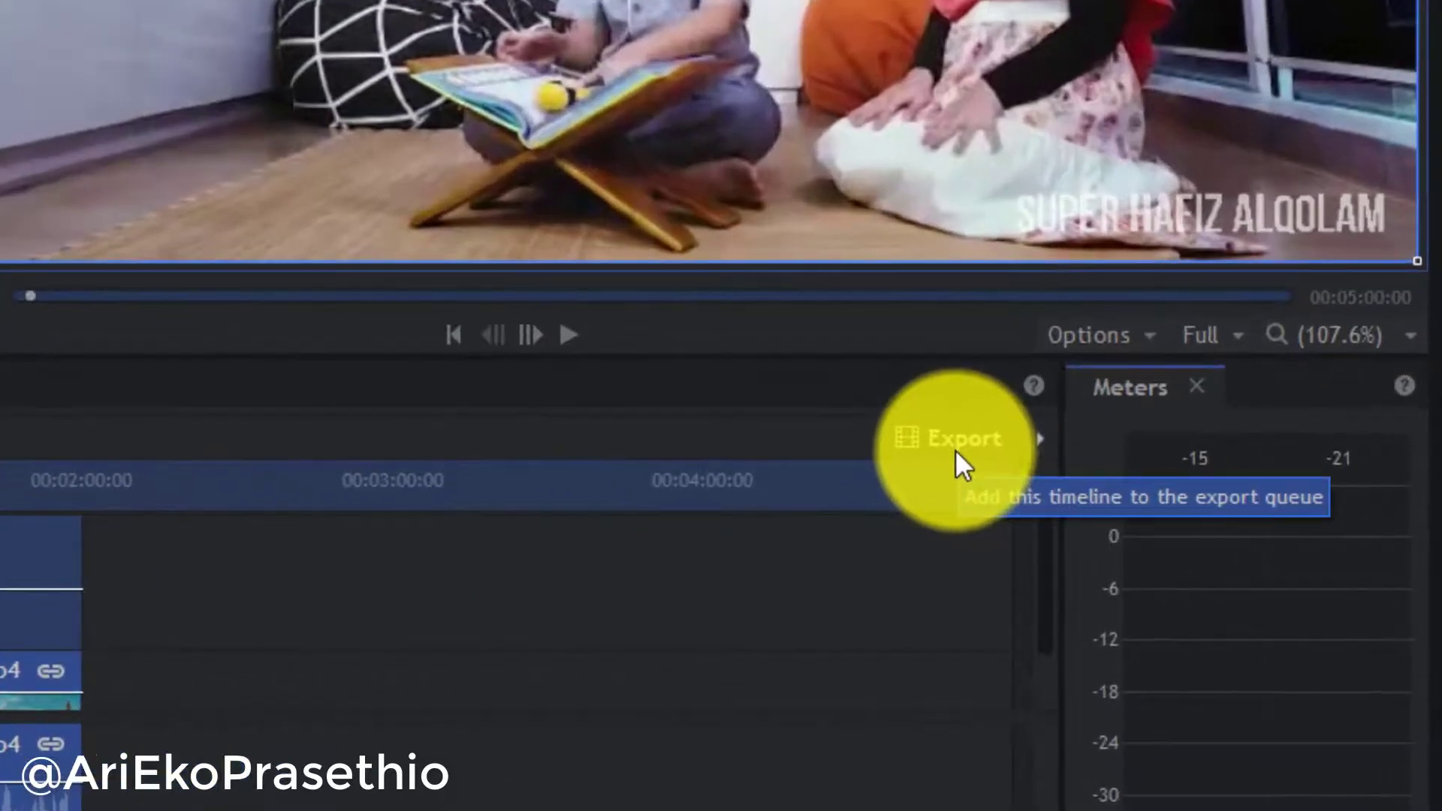
Queue the Editor timeline contents for export and go to the Export screen
{"action": "left_click", "coordinate": [956, 451]}
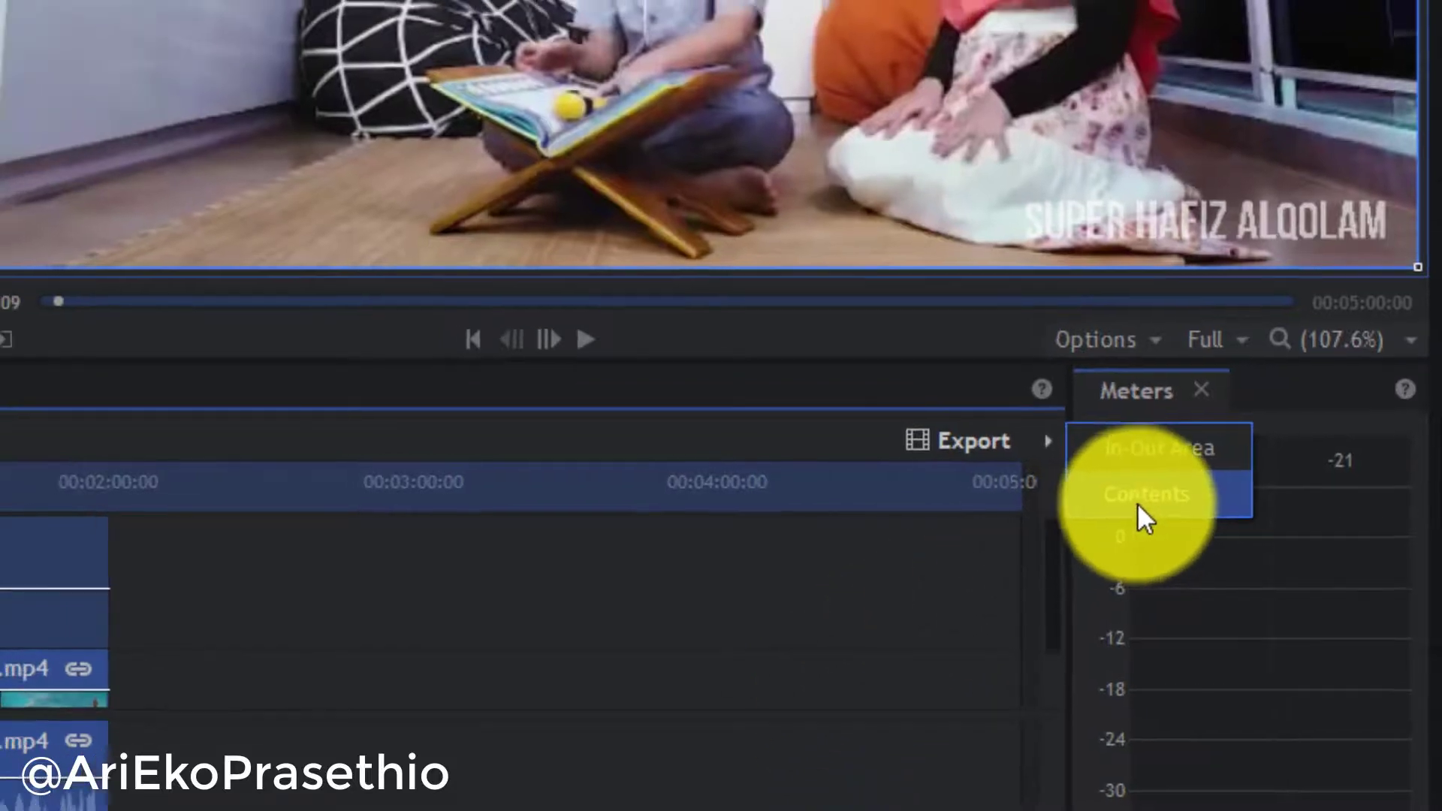
{"action": "left_click", "coordinate": [1137, 502]}
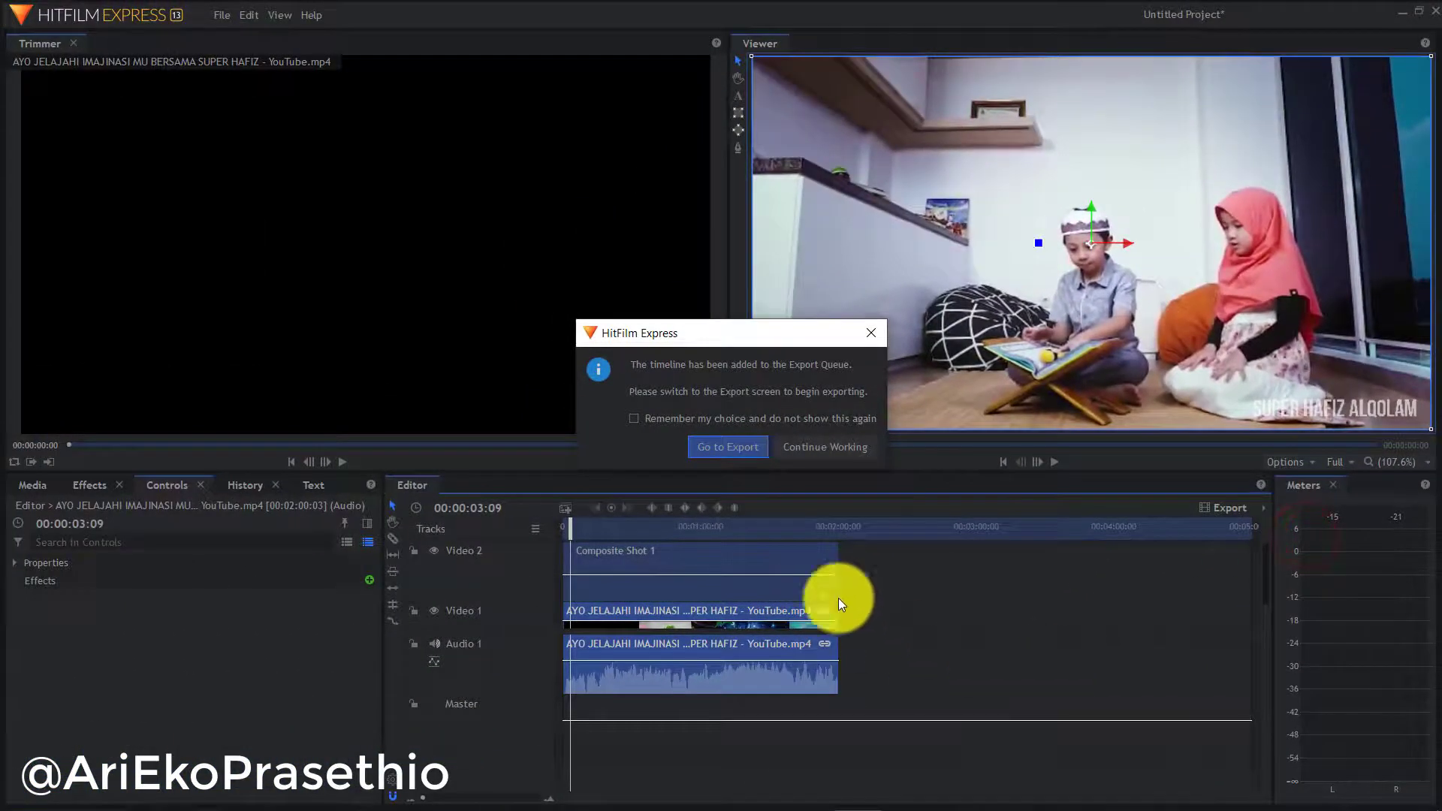
{"action": "left_click", "coordinate": [729, 449]}
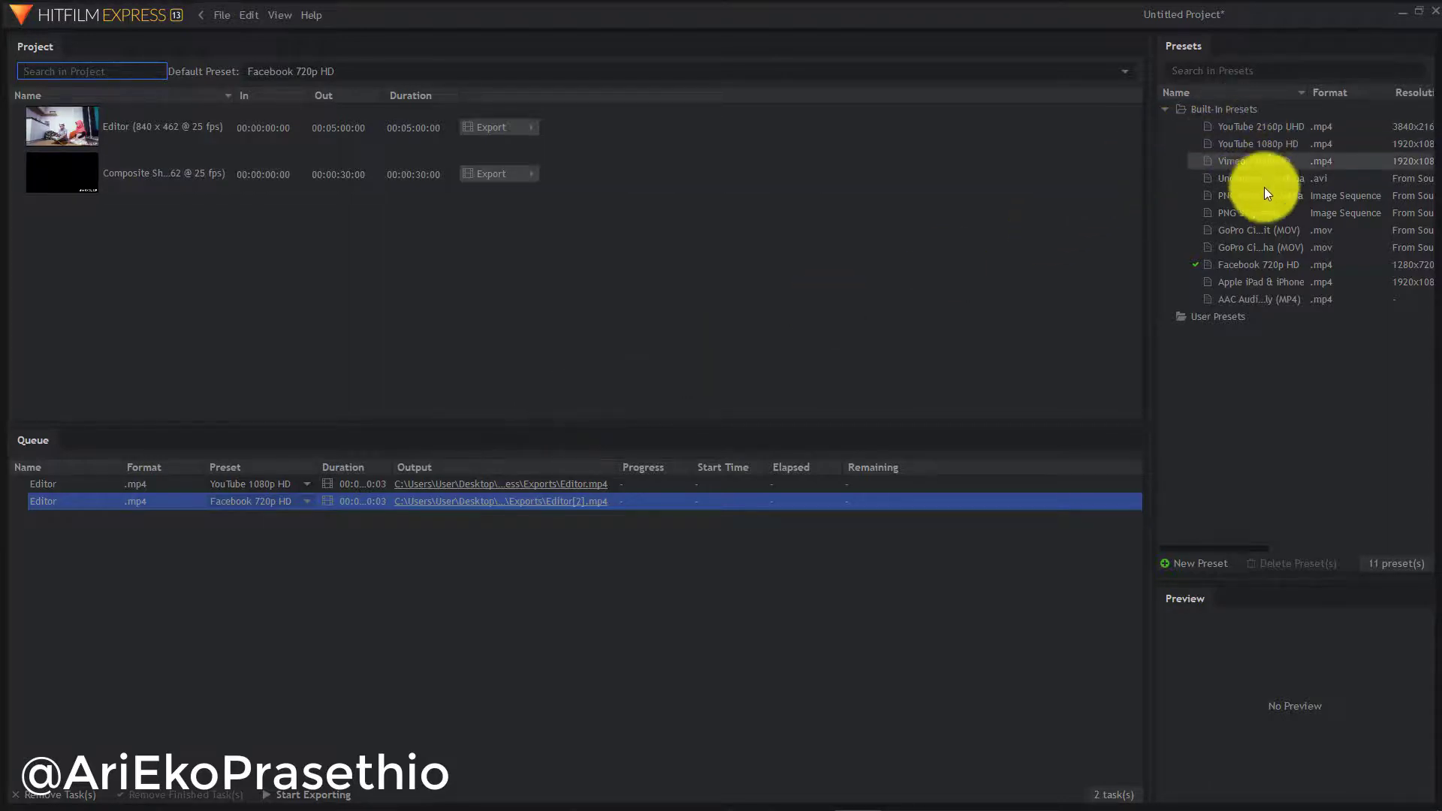
Choose the Facebook 720p HD preset for the new Editor export task
{"action": "left_click", "coordinate": [1279, 269]}
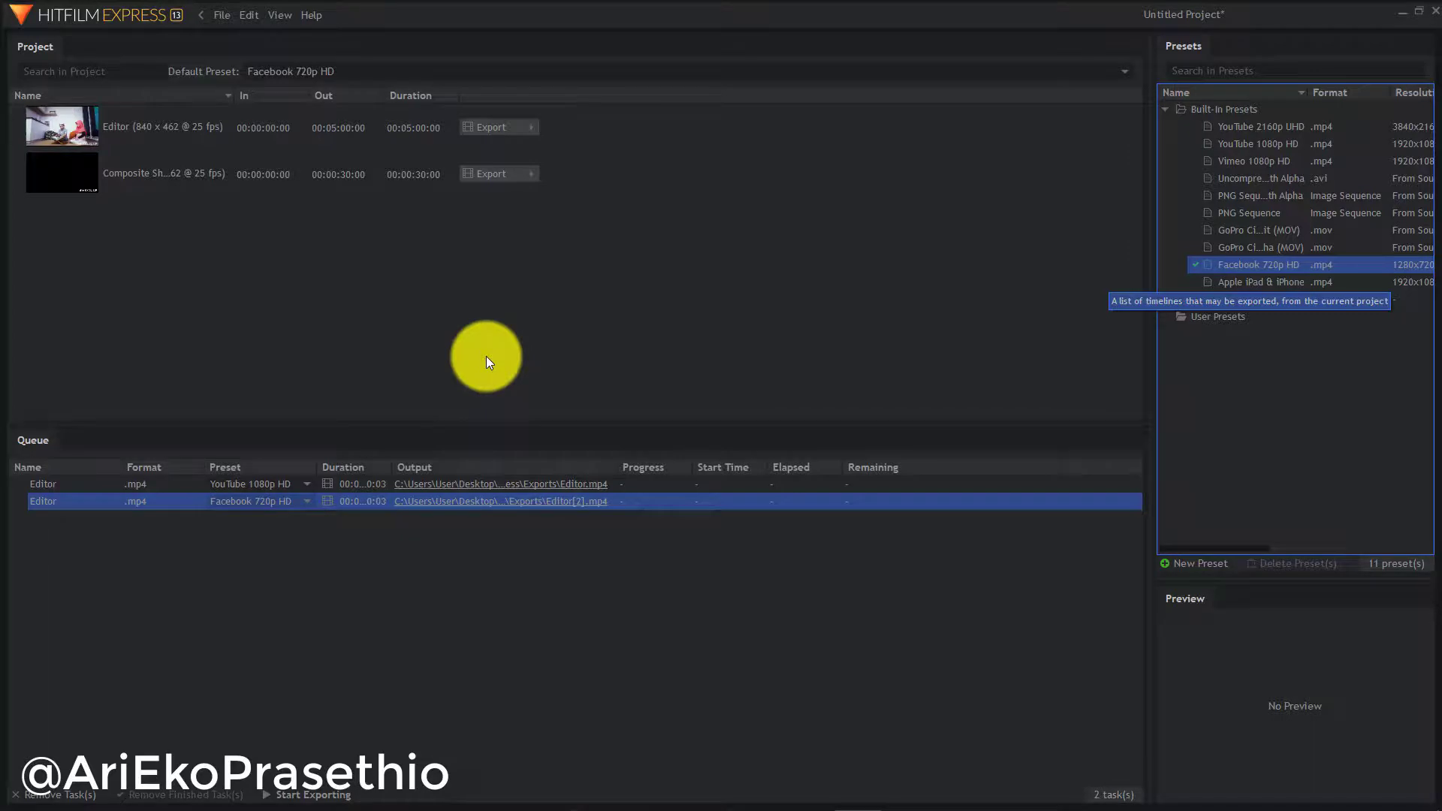
{"action": "right_click", "coordinate": [233, 320]}
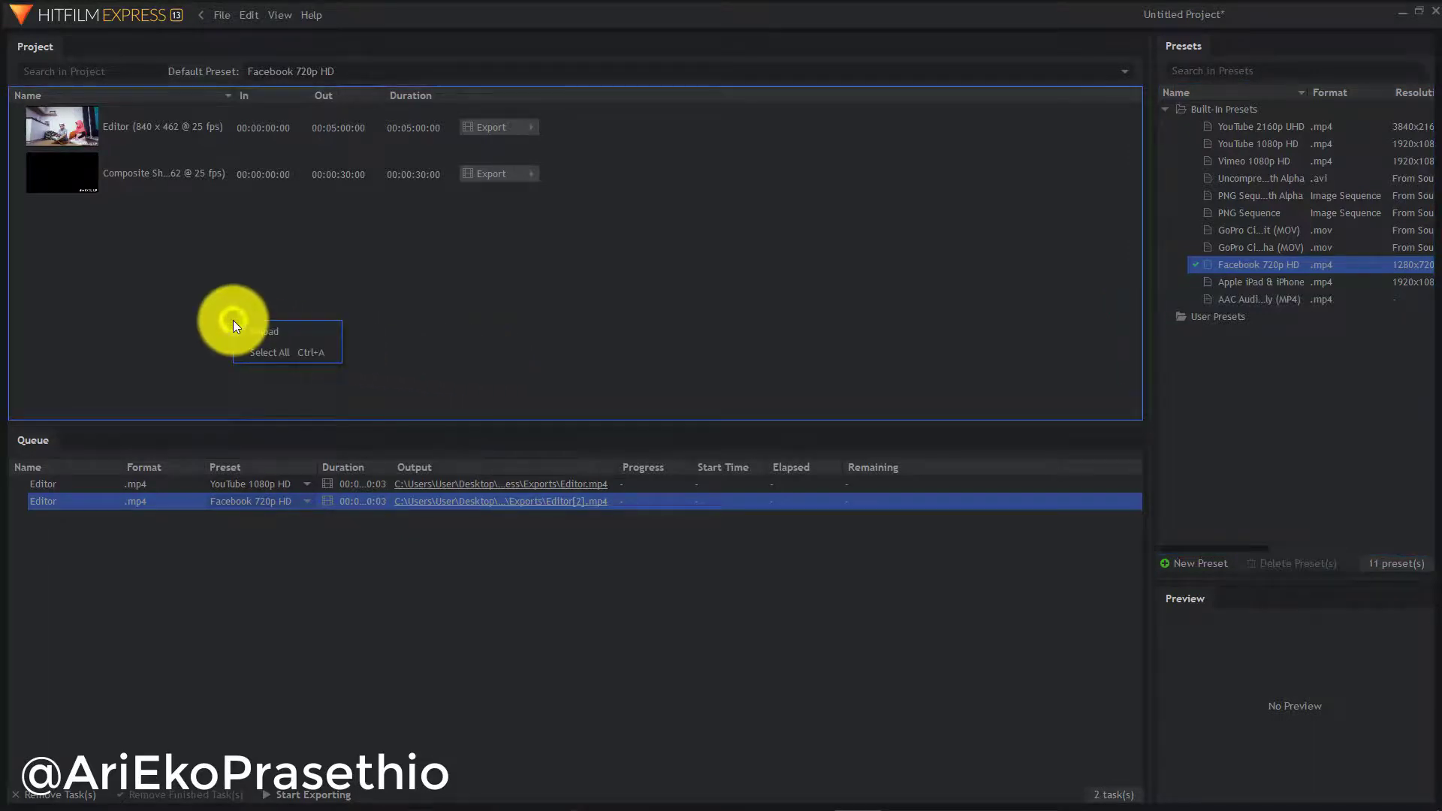
{"action": "left_click", "coordinate": [182, 308]}
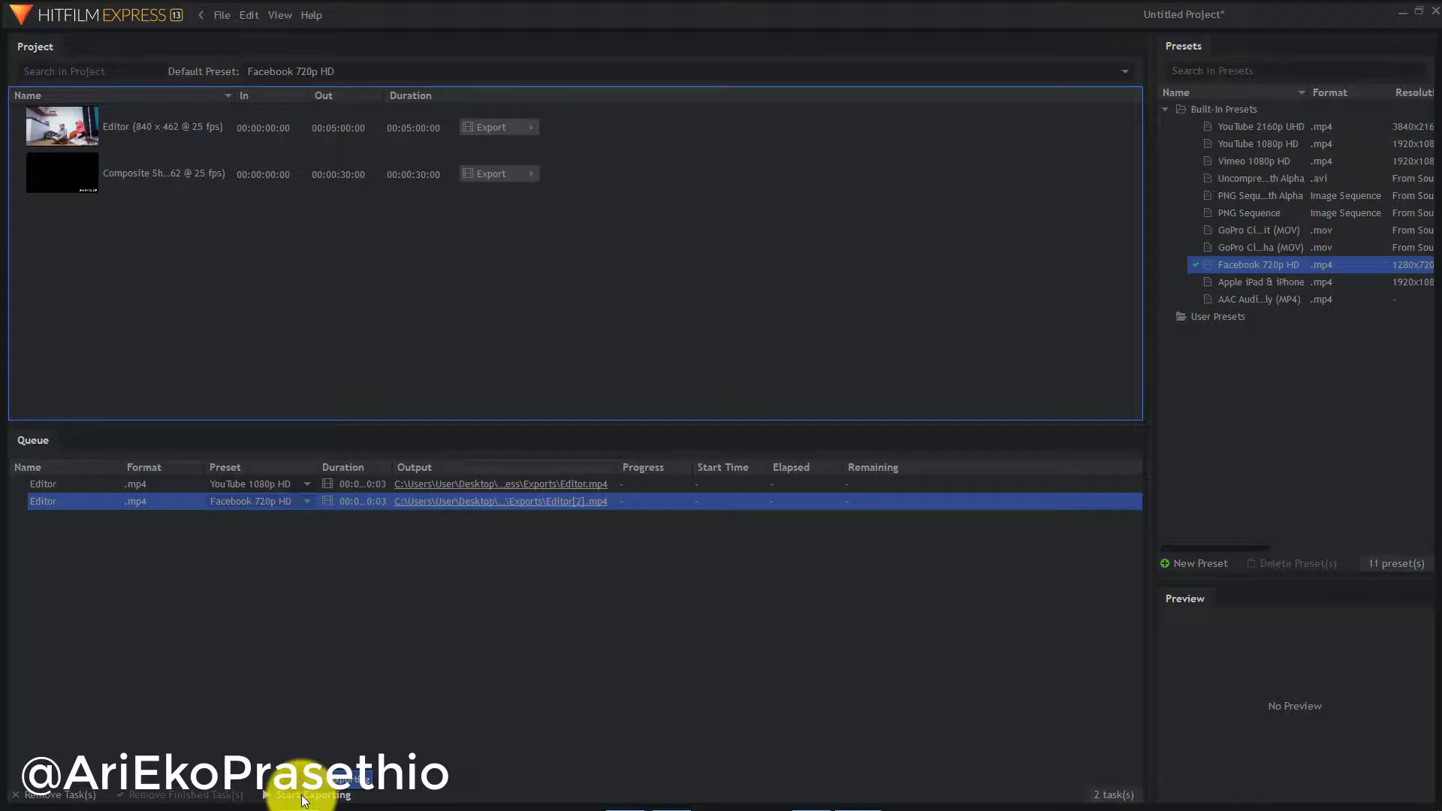
Remove the YouTube 1080p HD task and start exporting Editor[2].mp4
{"action": "right_click", "coordinate": [75, 485]}
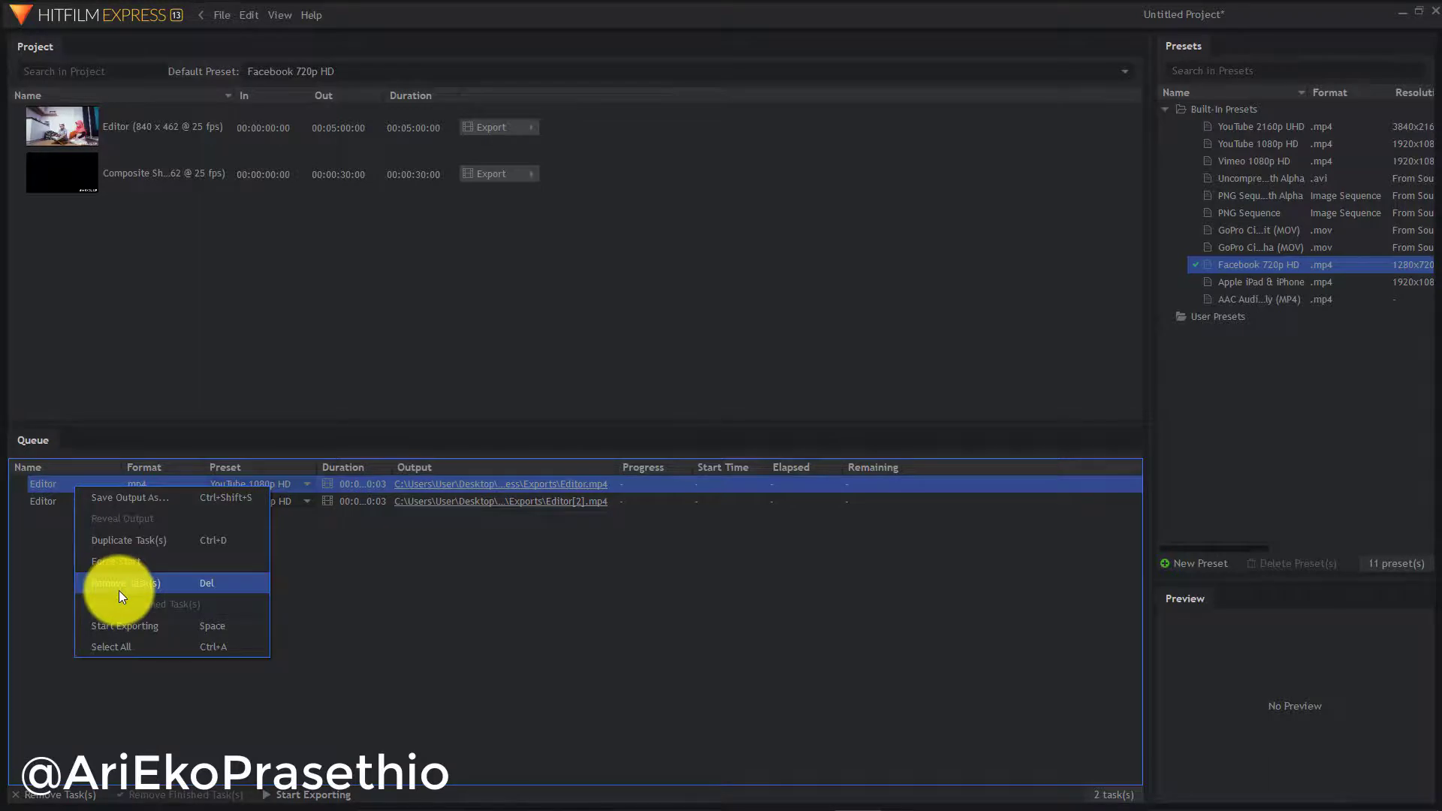
{"action": "left_click", "coordinate": [119, 588]}
{"action": "left_click", "coordinate": [832, 453]}
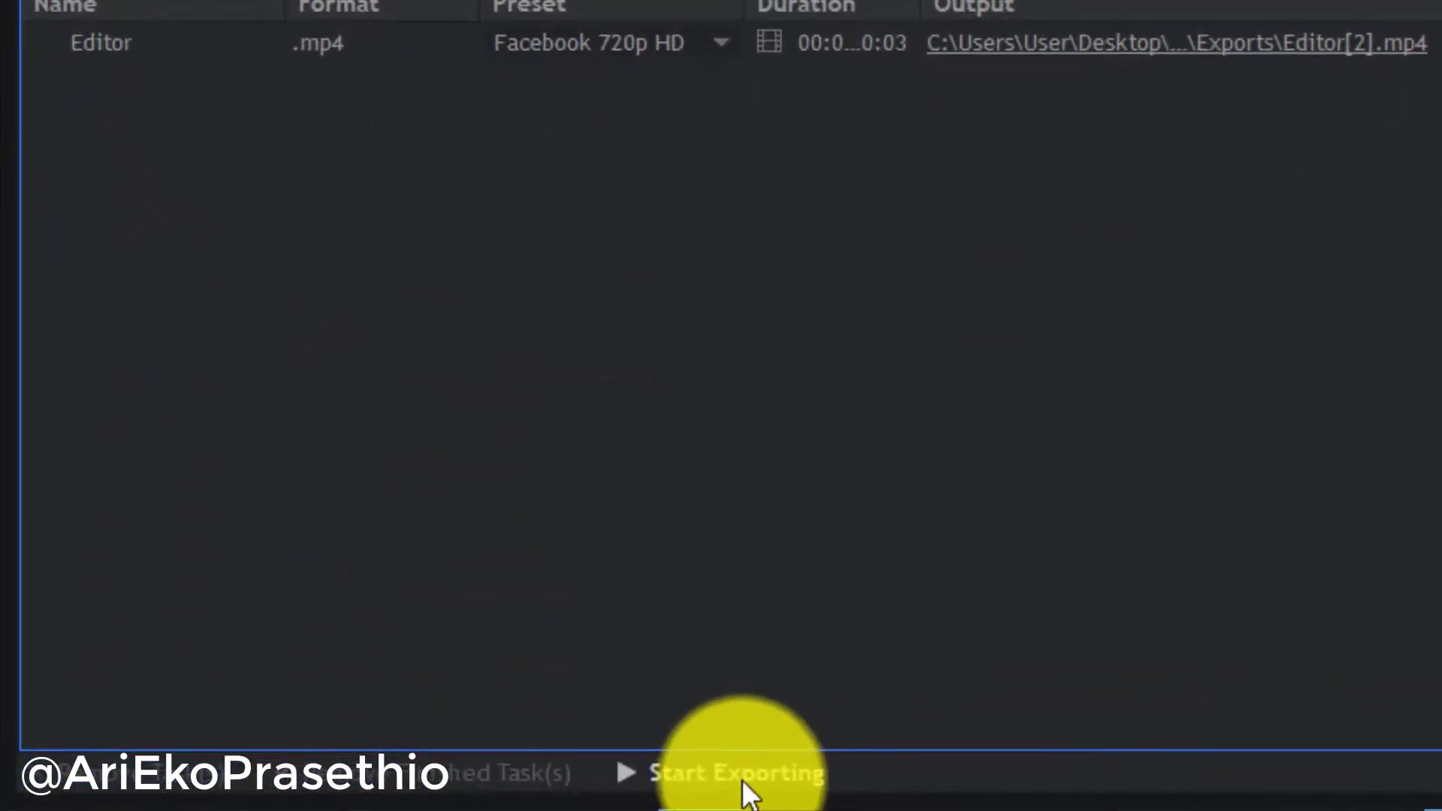
{"action": "left_click", "coordinate": [743, 784]}
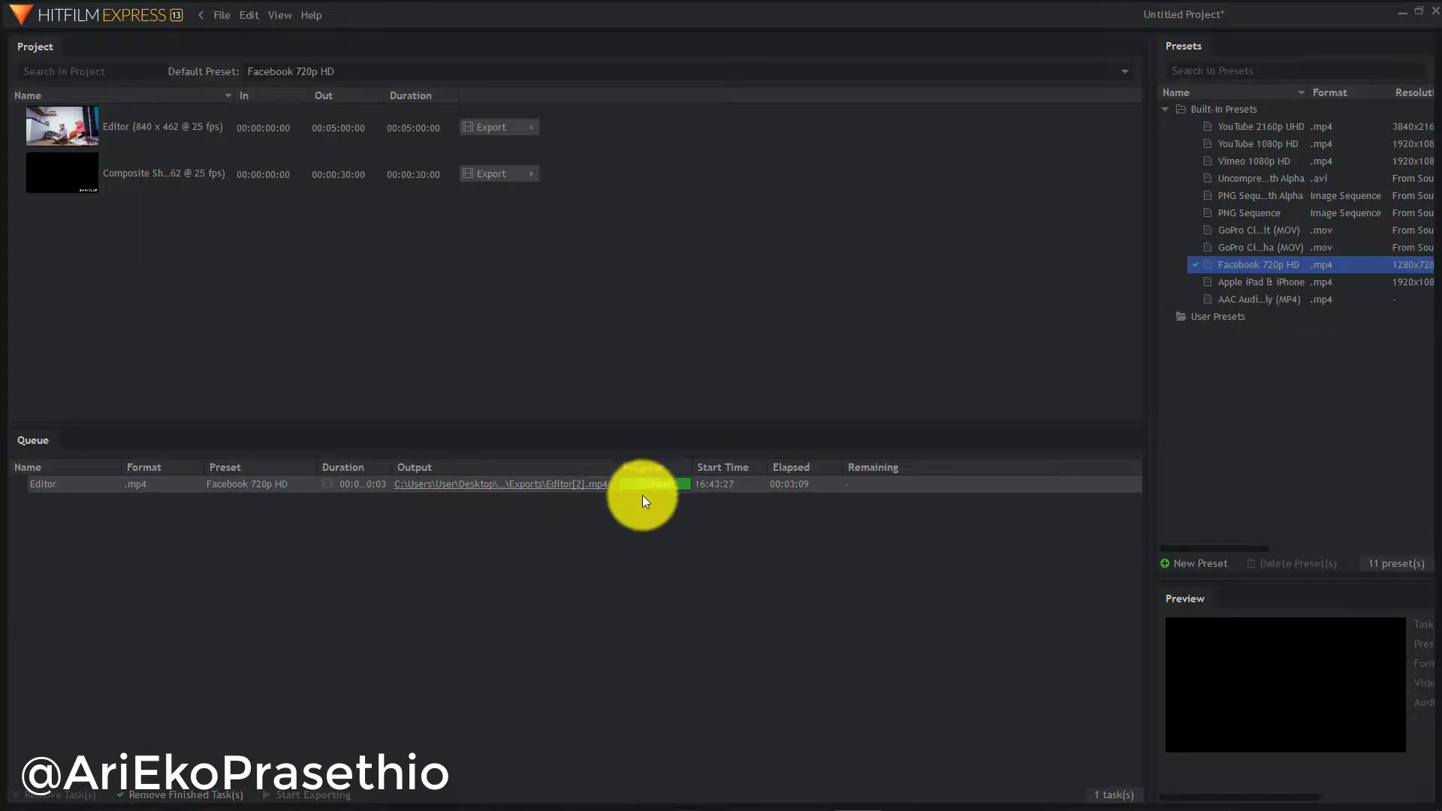
Open the Exports folder holding Editor[2].mp4, then switch to Chrome from the Start menu
{"action": "left_click", "coordinate": [487, 493]}
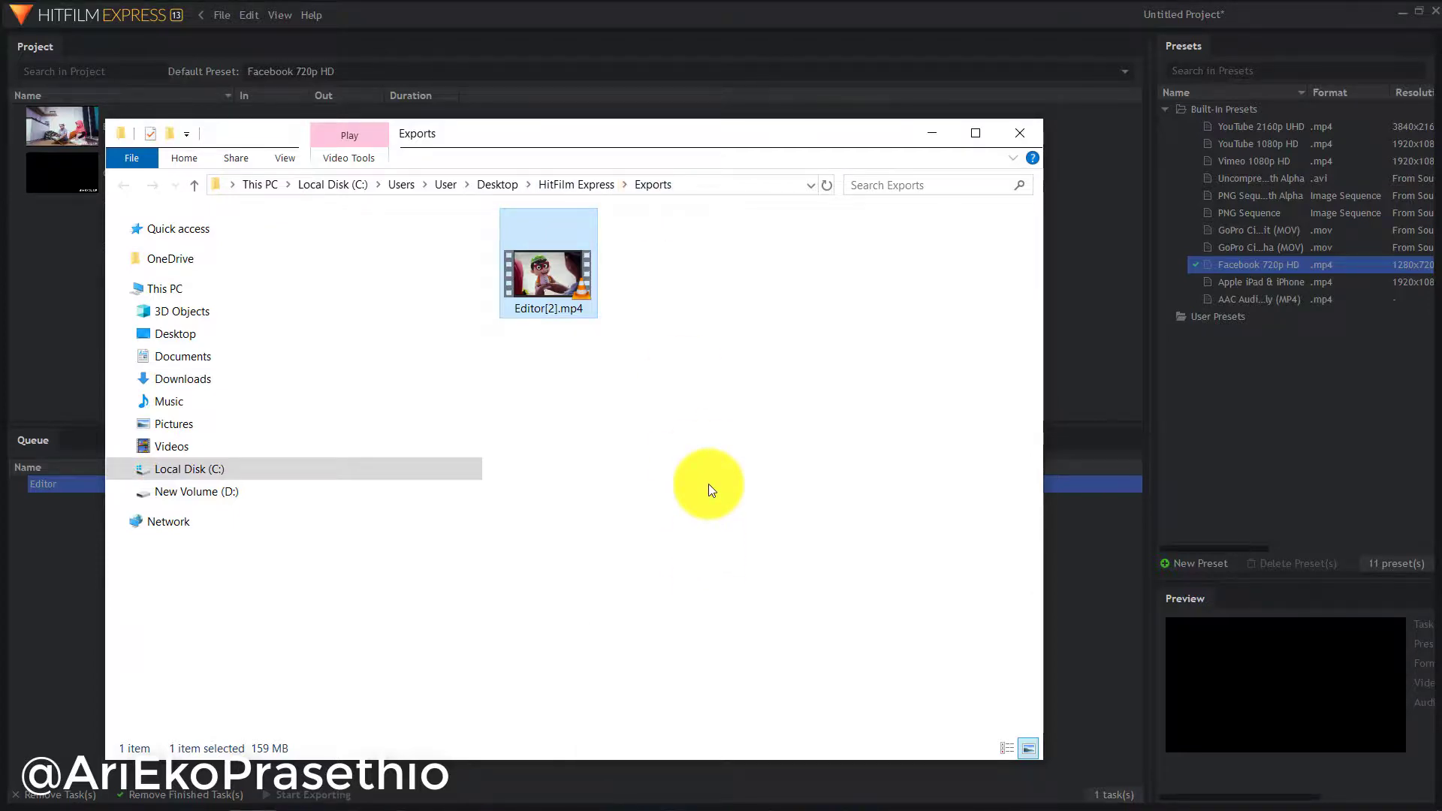
{"action": "key", "text": "super"}
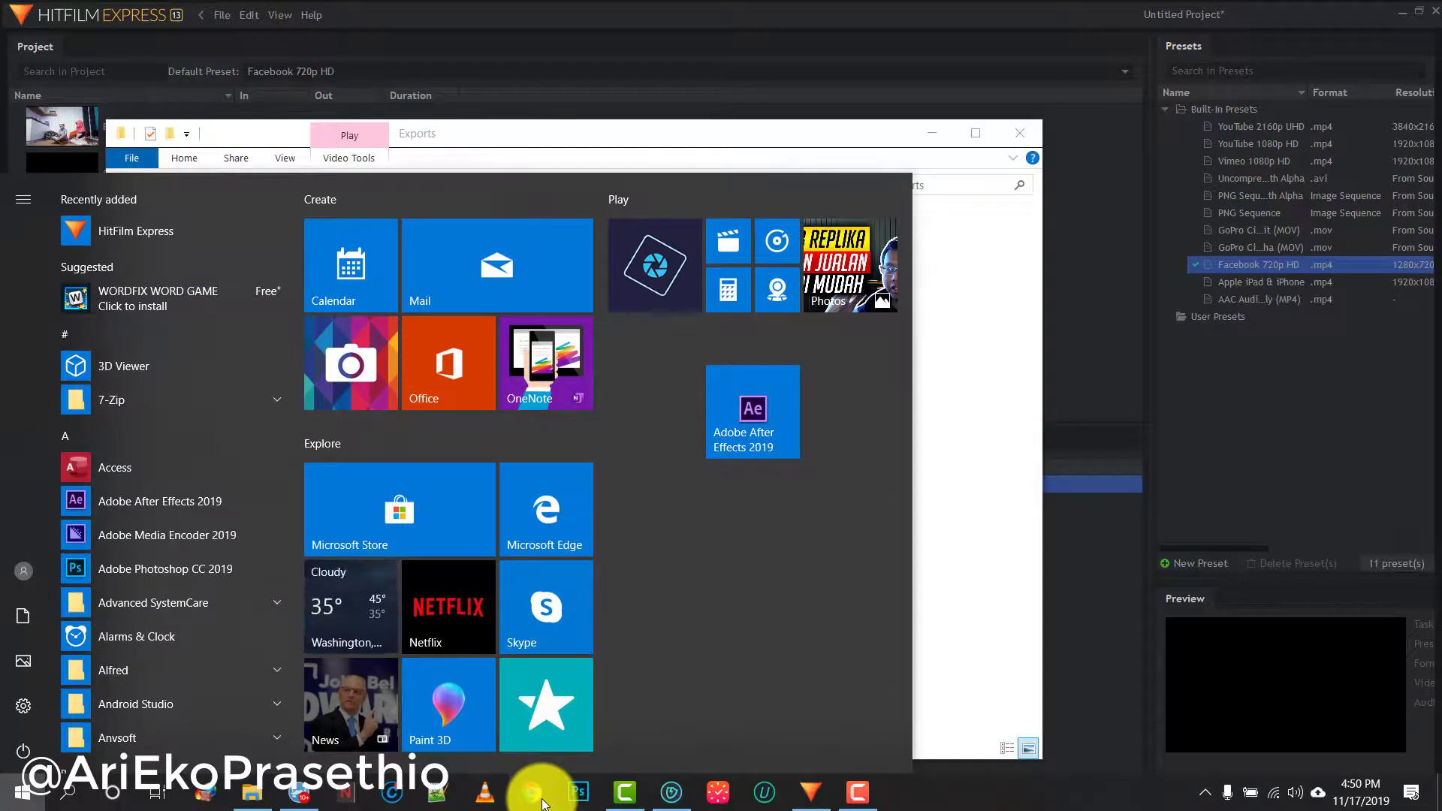
{"action": "left_click", "coordinate": [534, 794]}
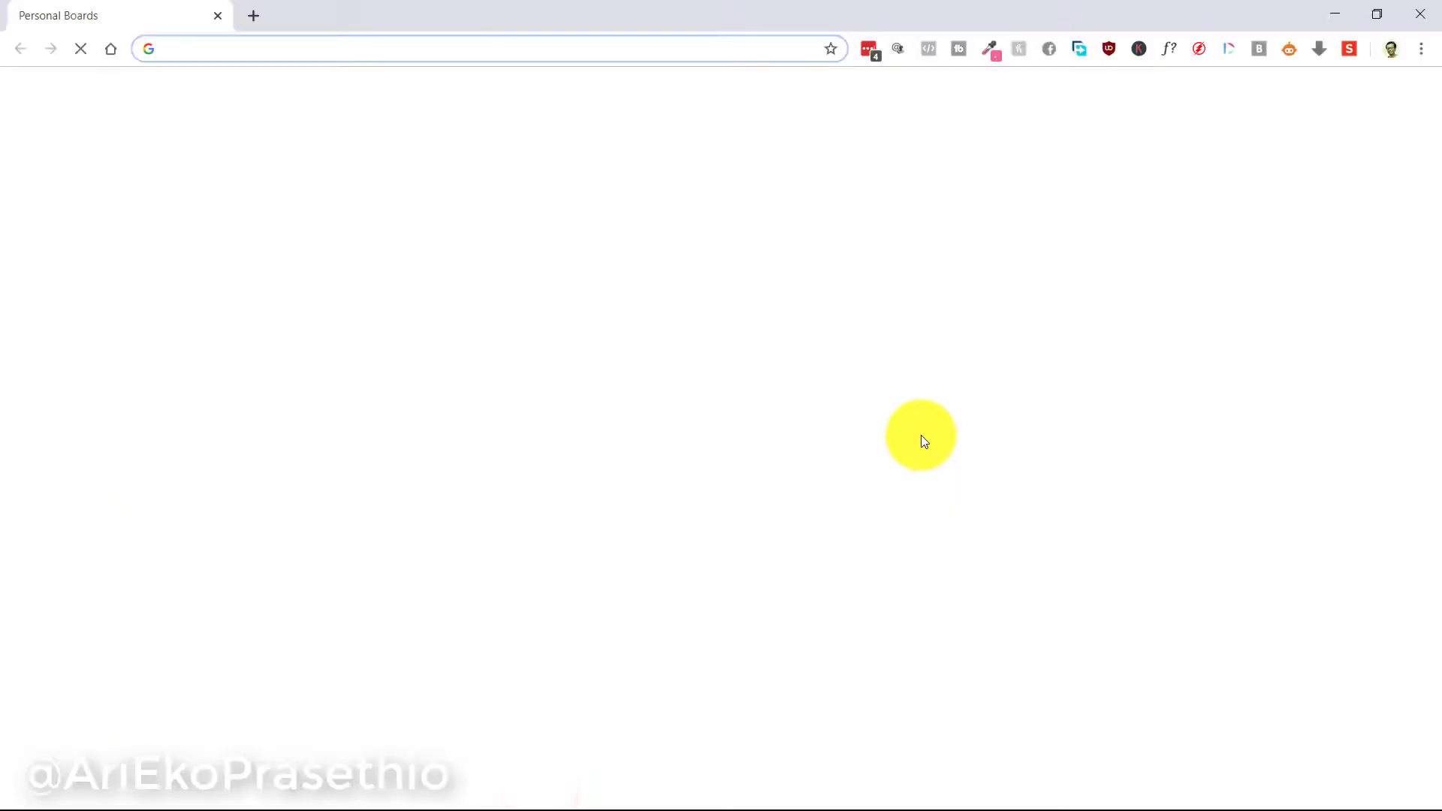
Enter fb.me and load the Super Hafiz Facebook page suggestion
{"action": "type", "text": "f"}
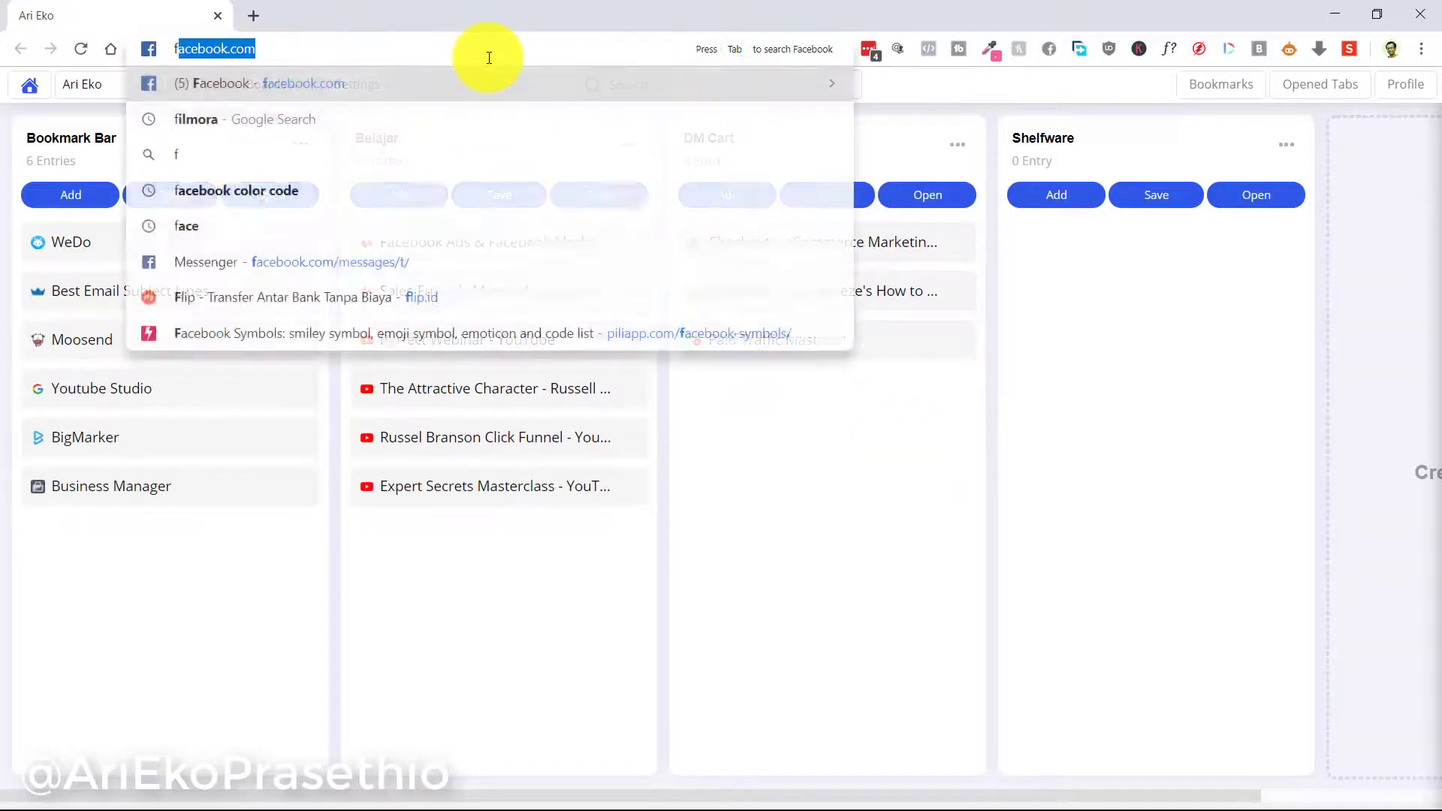
{"action": "type", "text": "b.me"}
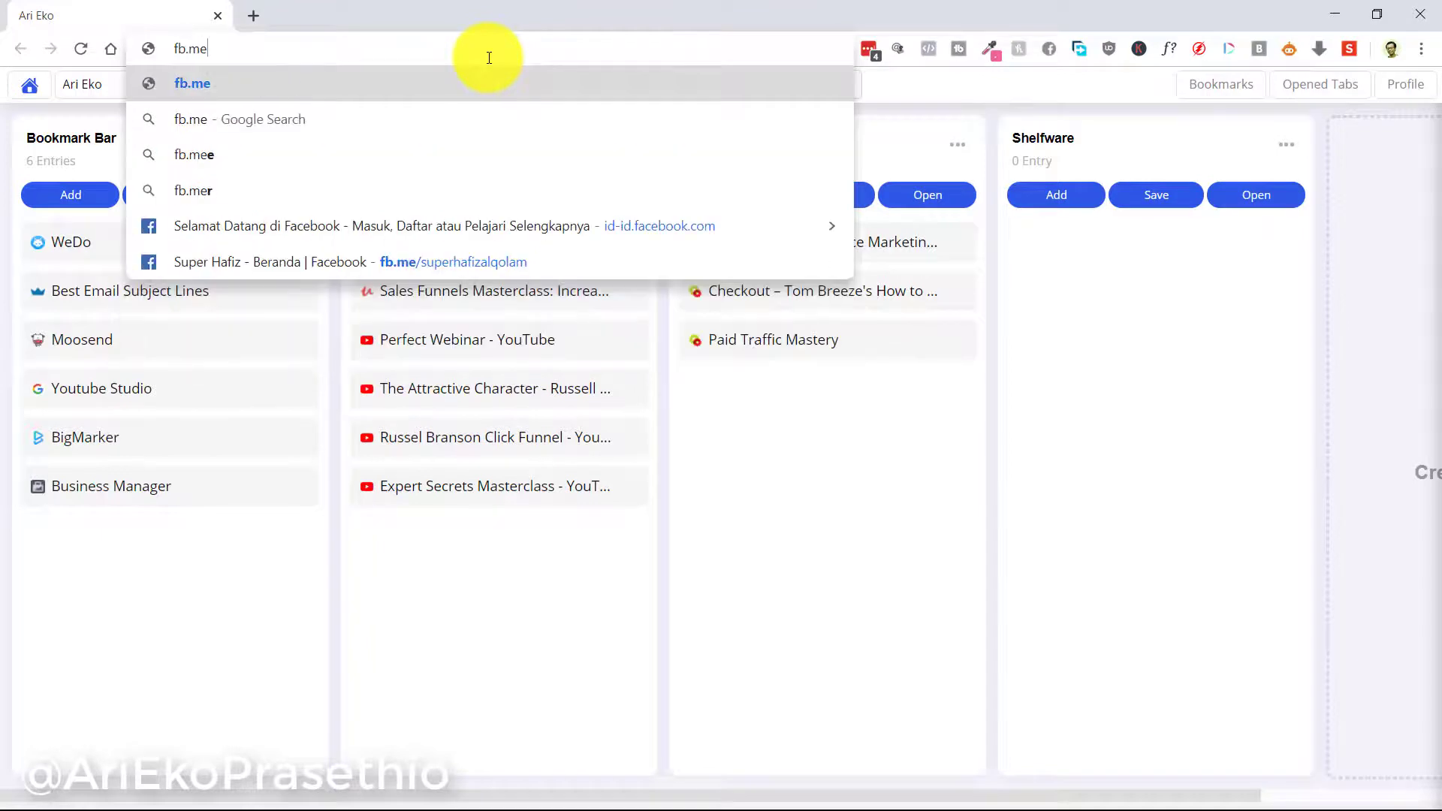
{"action": "key", "text": "Down"}
{"action": "key", "text": "Down"}
{"action": "key", "text": "Down"}
{"action": "key", "text": "Down"}
{"action": "key", "text": "Down"}
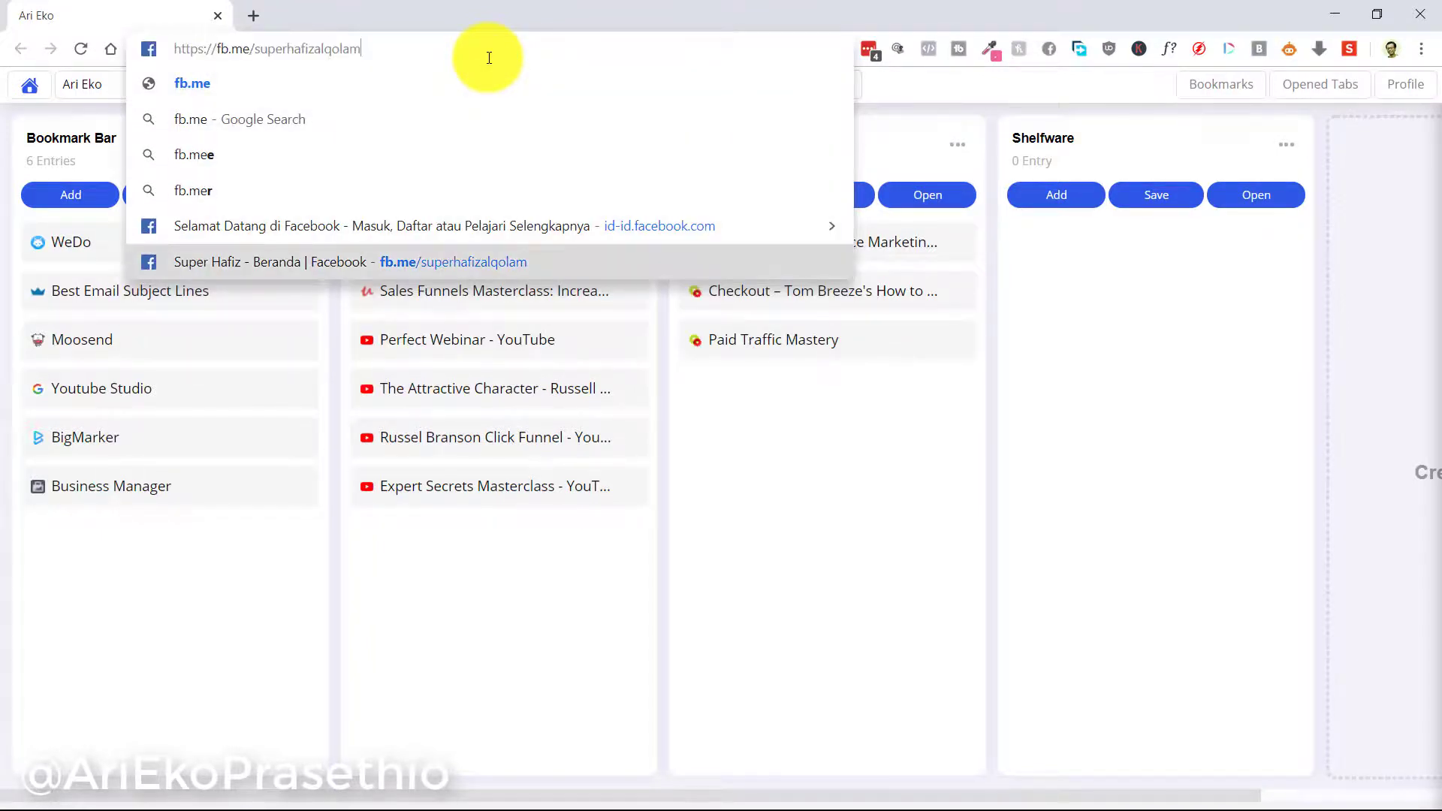
{"action": "key", "text": "Return"}
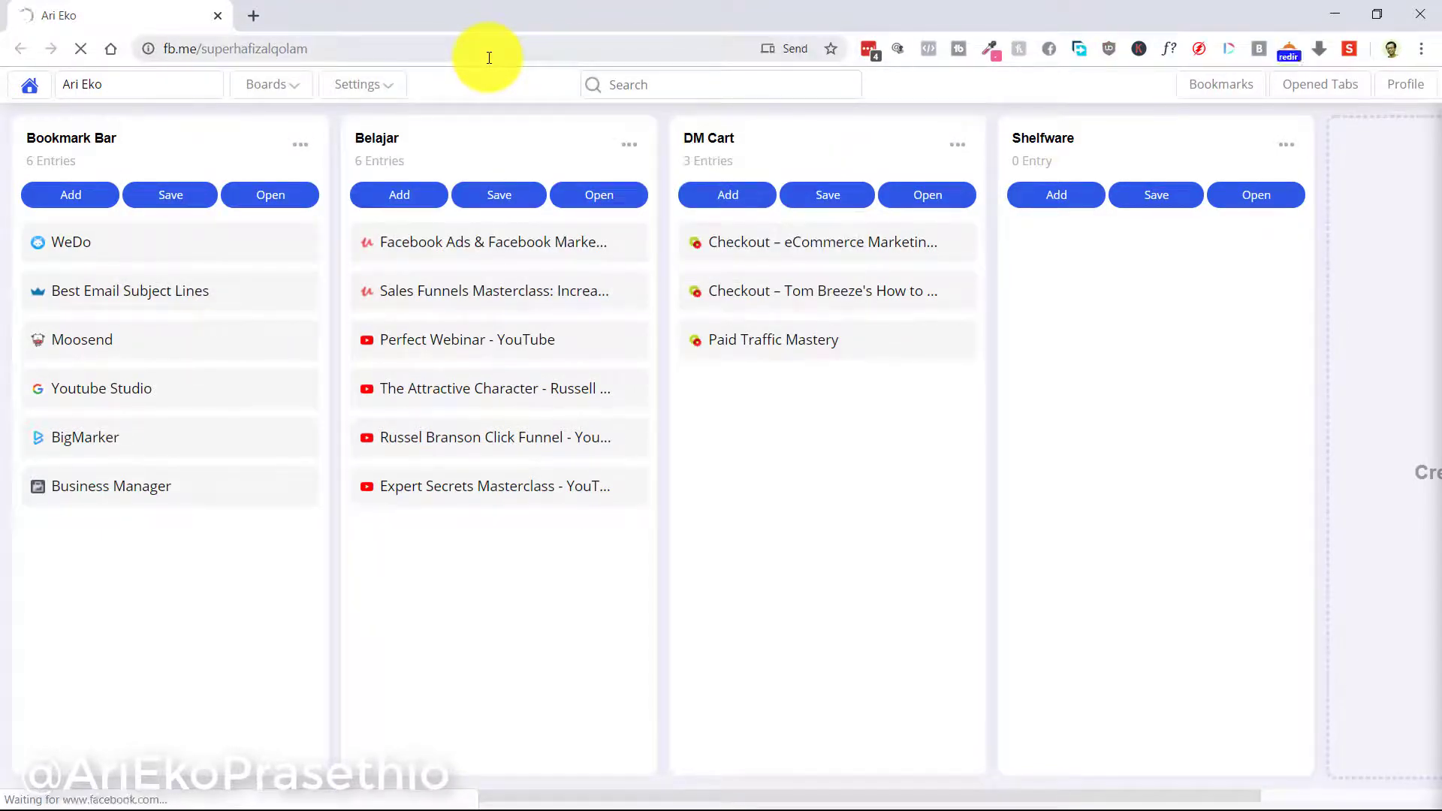